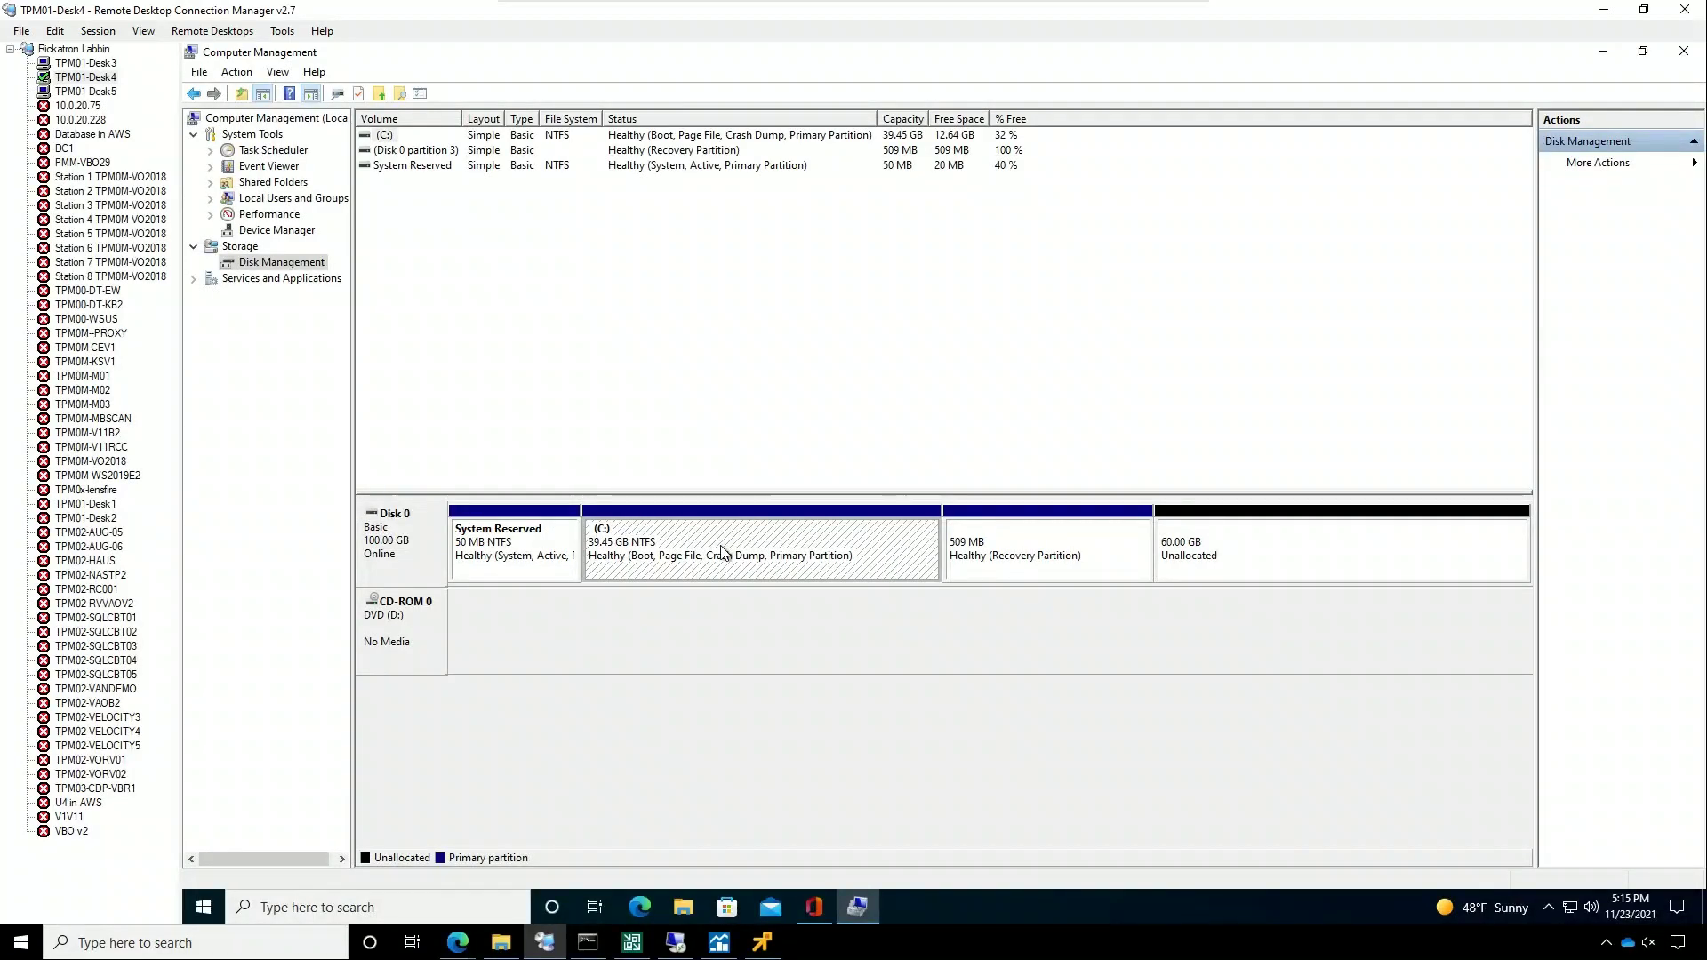
Step: Check that Extend Volume is unavailable for the 39.45 GB C: partition, then dismiss the menu
{"action": "right_click", "coordinate": [722, 546]}
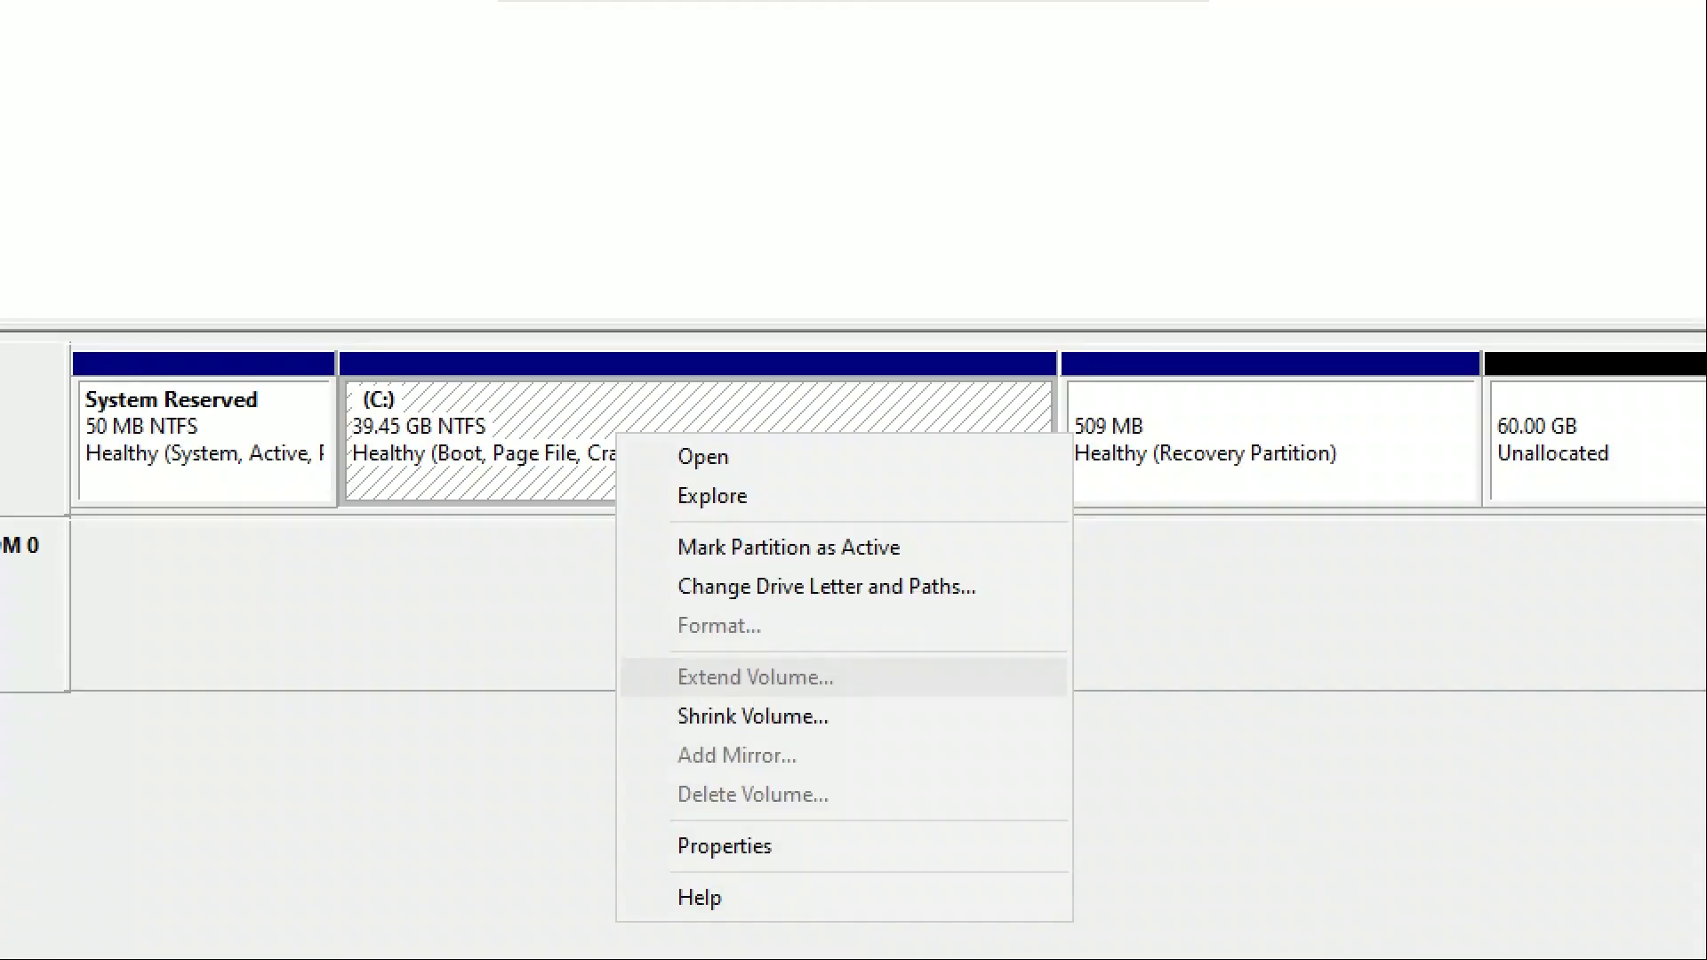
{"action": "left_click_drag", "start_coordinate": [739, 650], "coordinate": [817, 685]}
{"action": "key", "text": "Escape"}
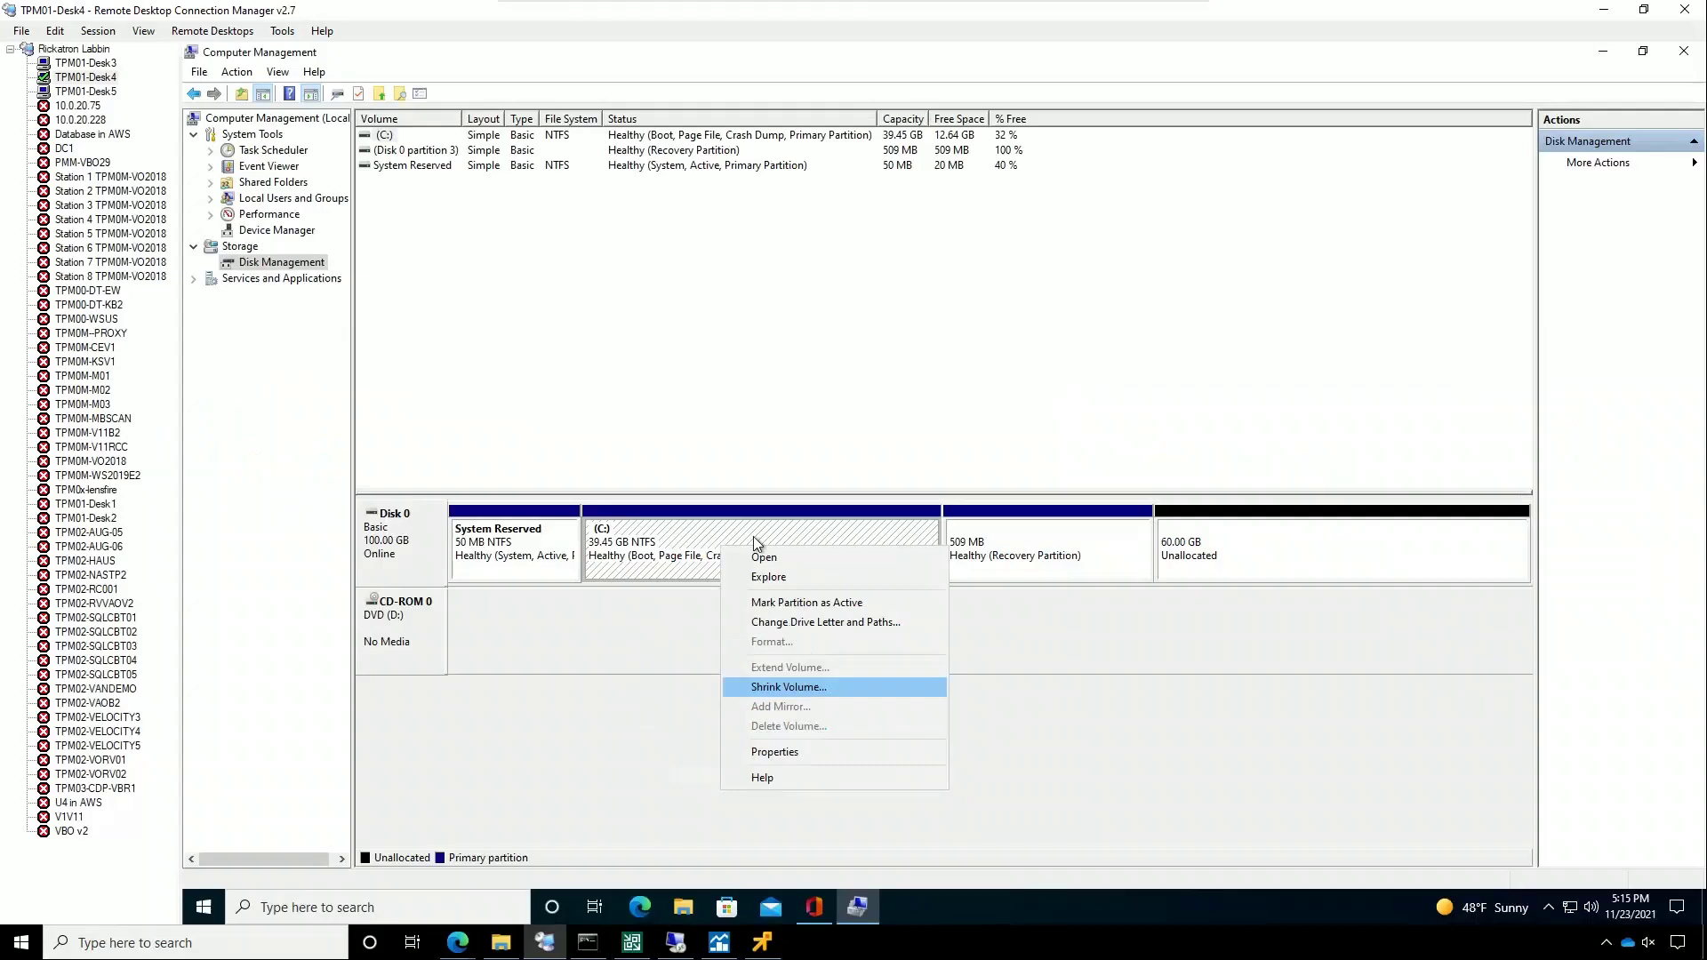
{"action": "left_click", "coordinate": [692, 166]}
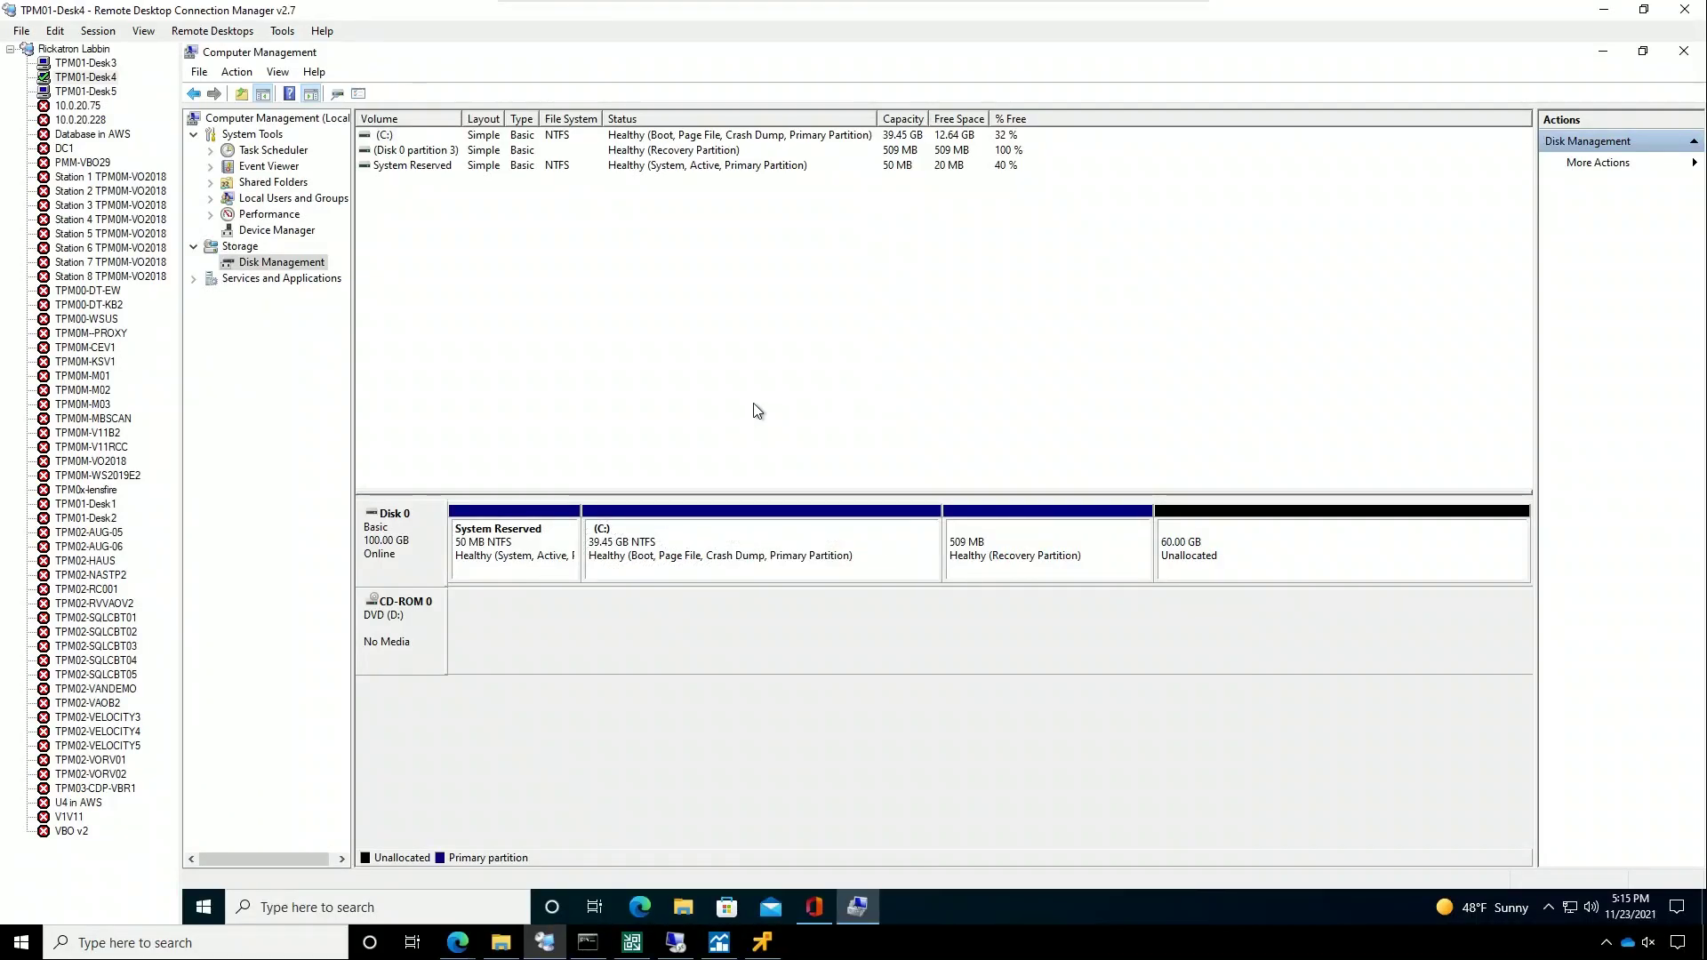
Step: Start creating recovery media for TPM01-Desk3 and choose the ISO image type
{"action": "left_click", "coordinate": [631, 943]}
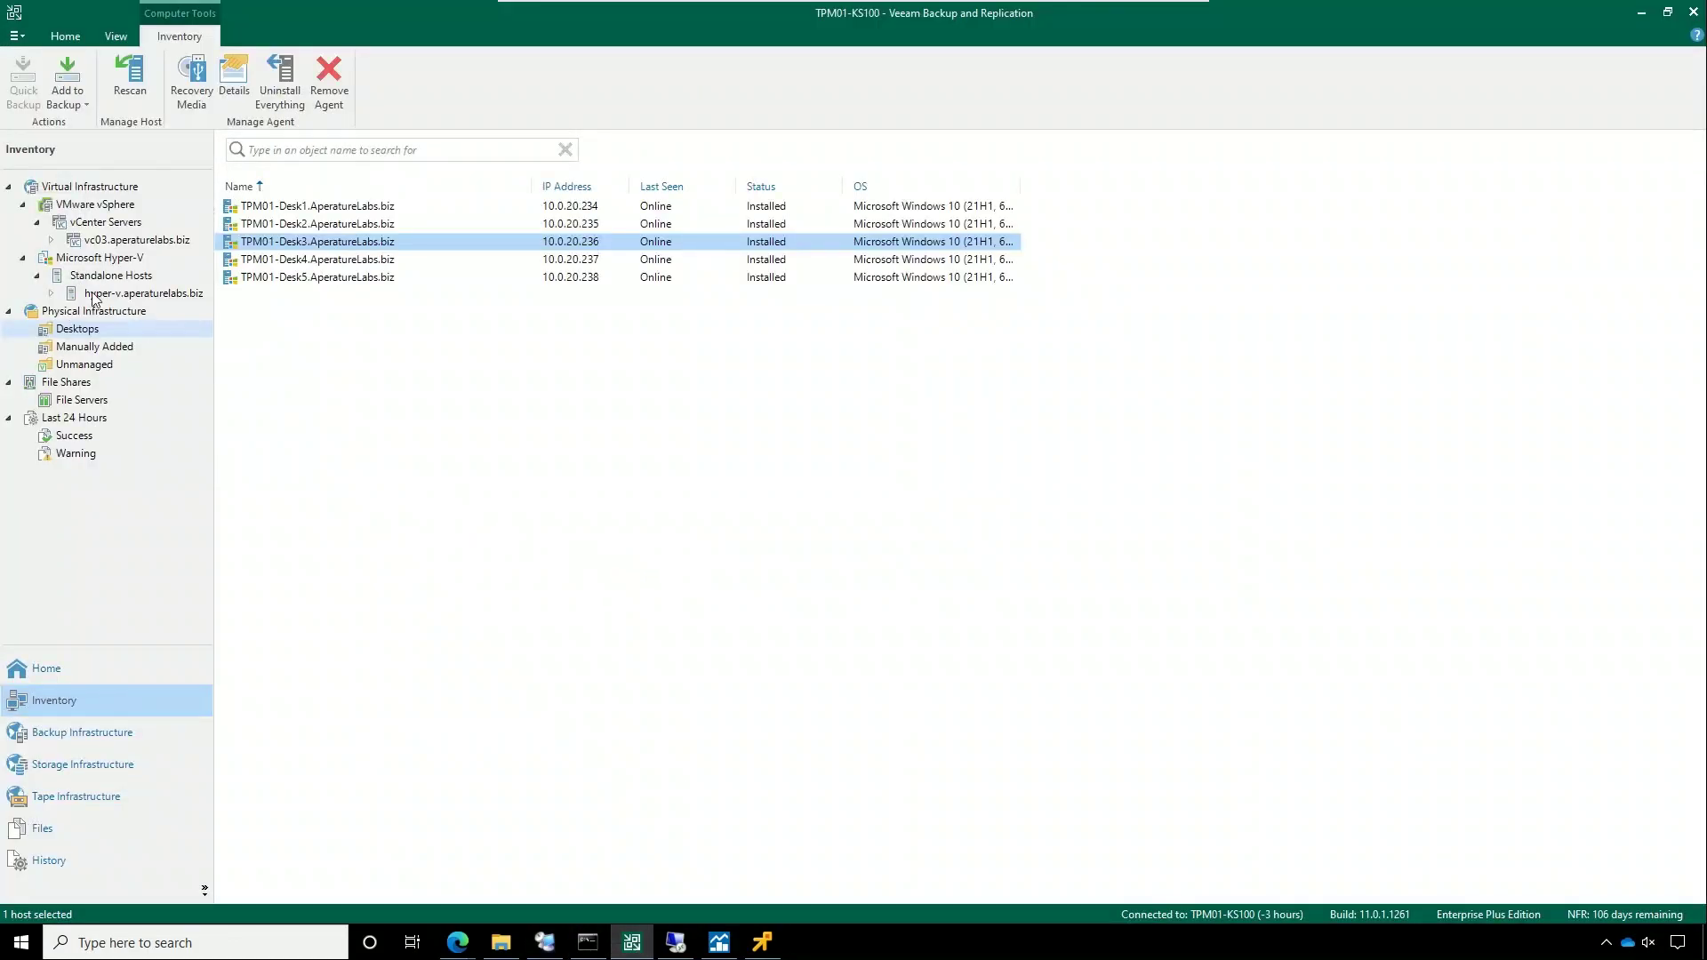
{"action": "right_click", "coordinate": [381, 249]}
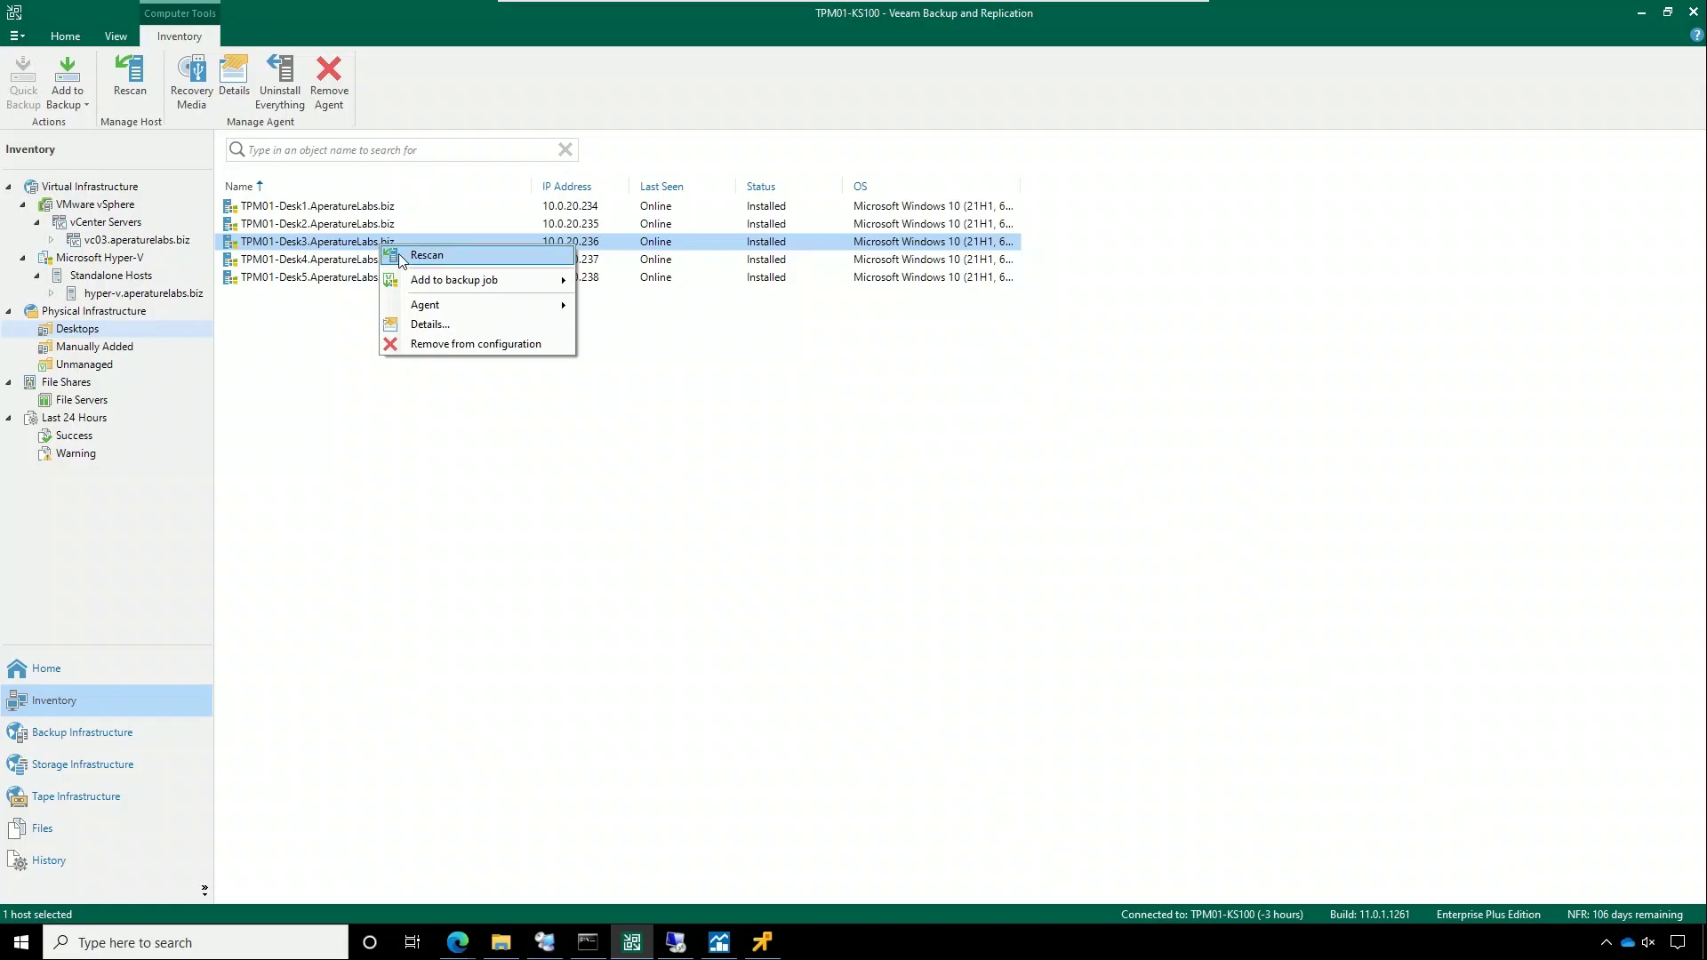
{"action": "mouse_move", "coordinate": [553, 305]}
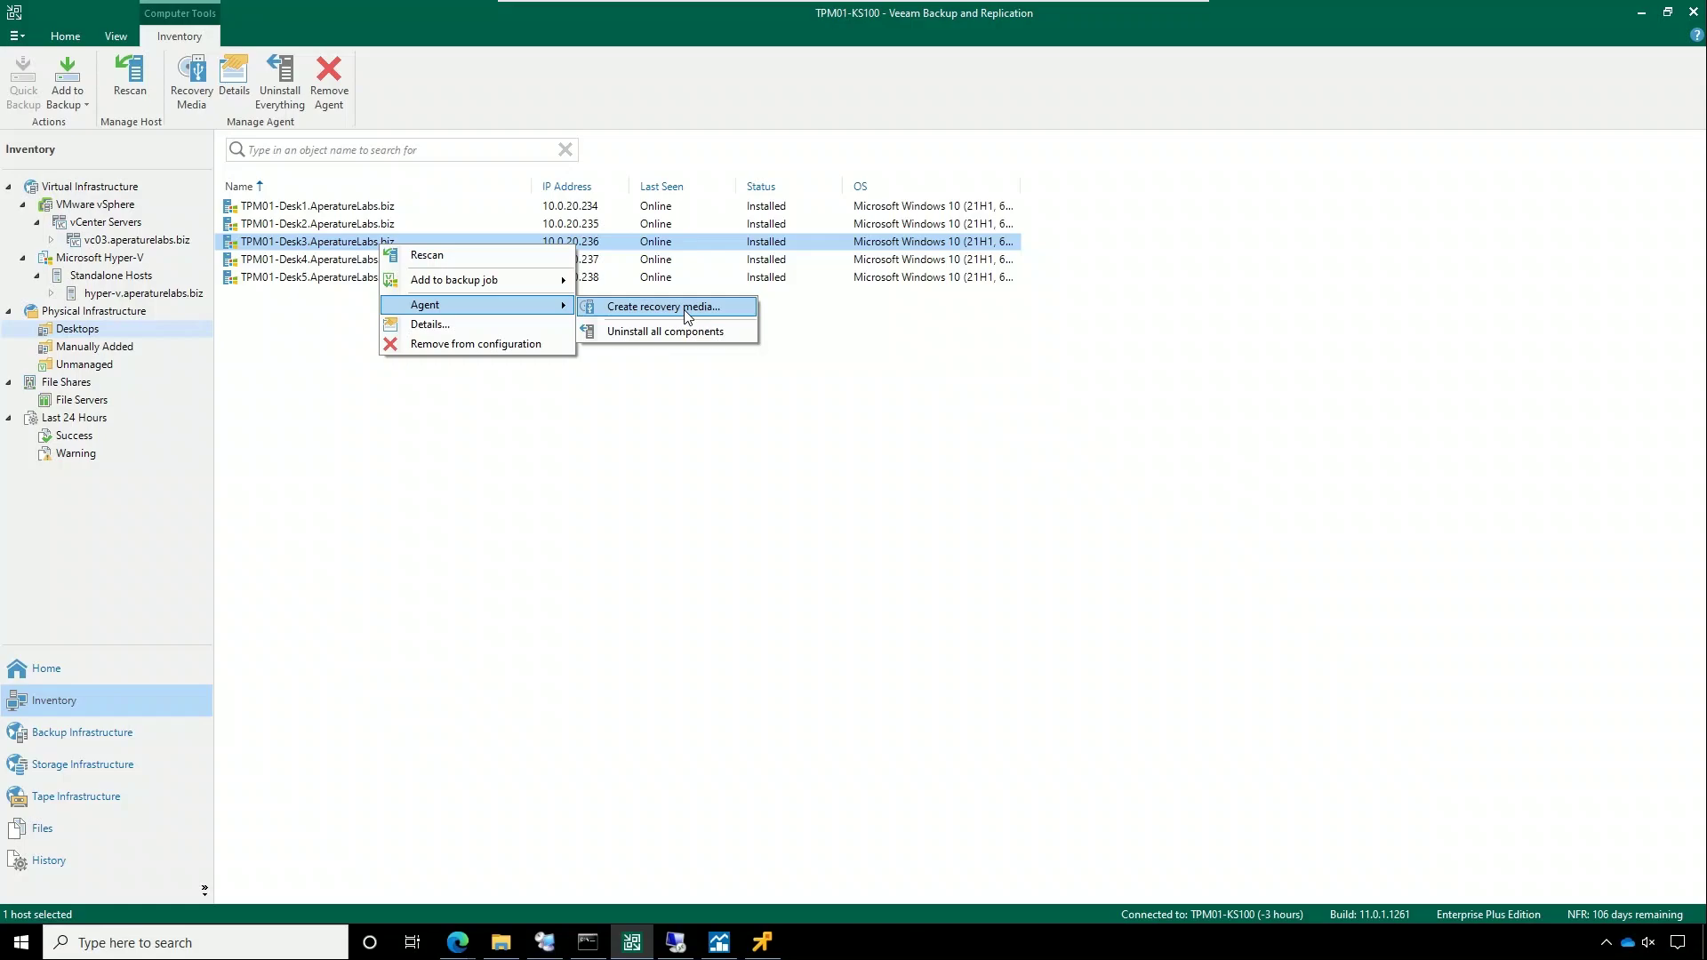
{"action": "left_click", "coordinate": [687, 312]}
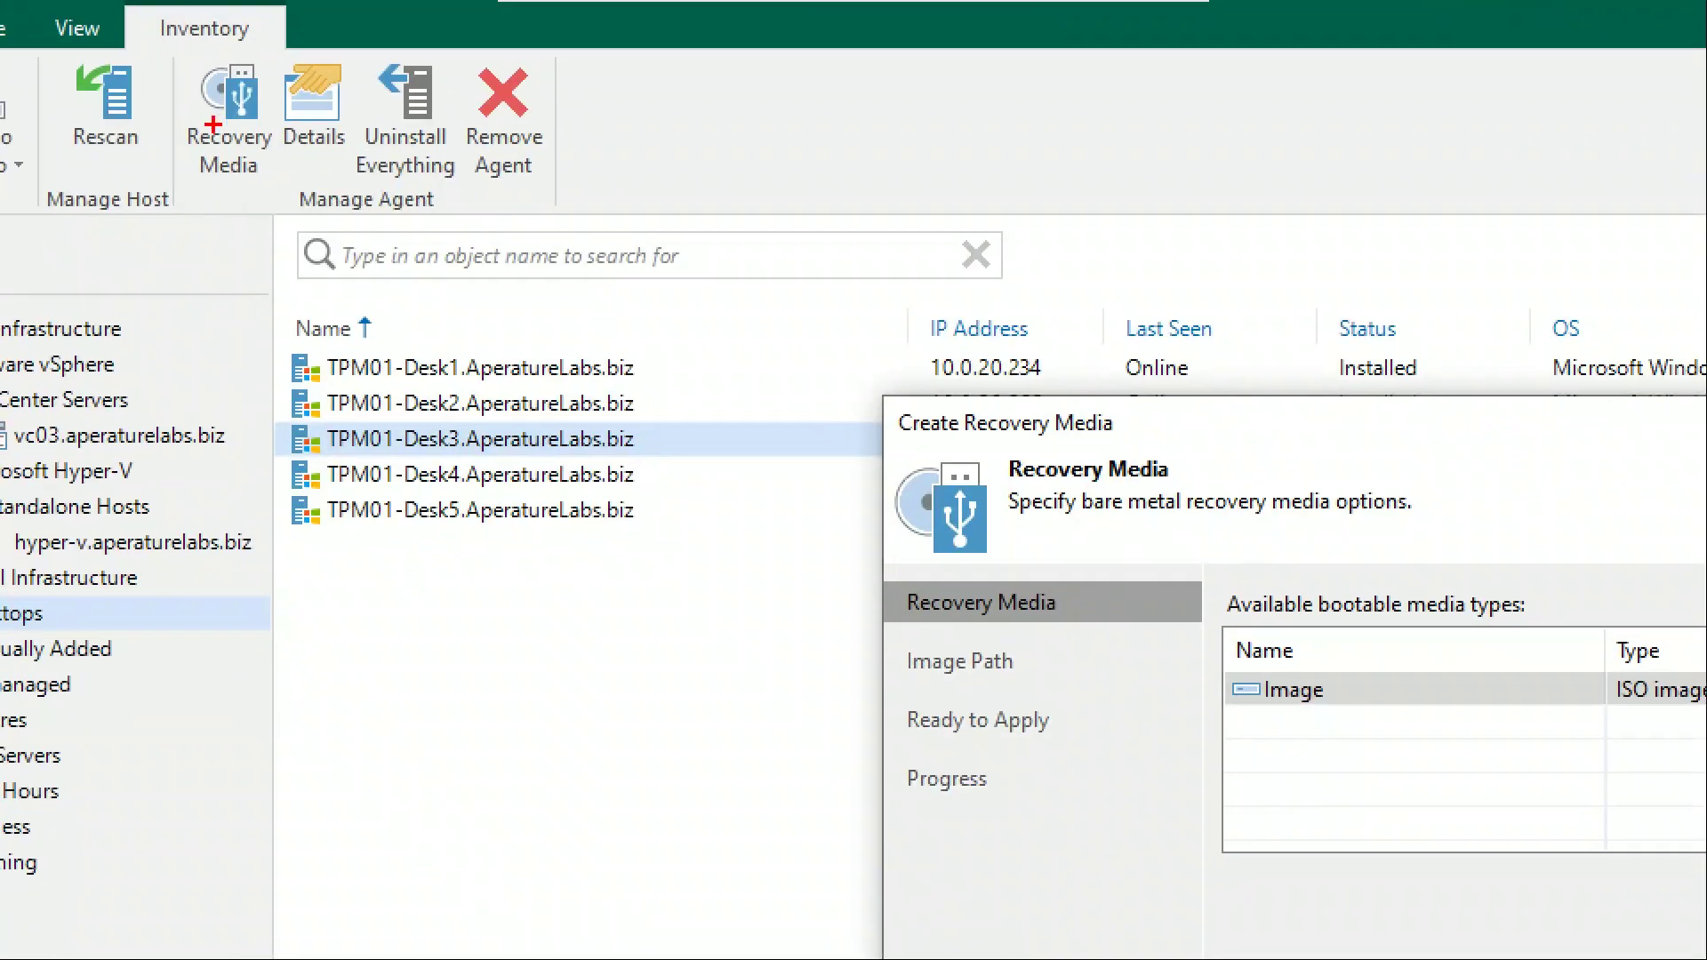
{"action": "left_click_drag", "start_coordinate": [149, 89], "coordinate": [279, 251]}
{"action": "key", "text": "Escape"}
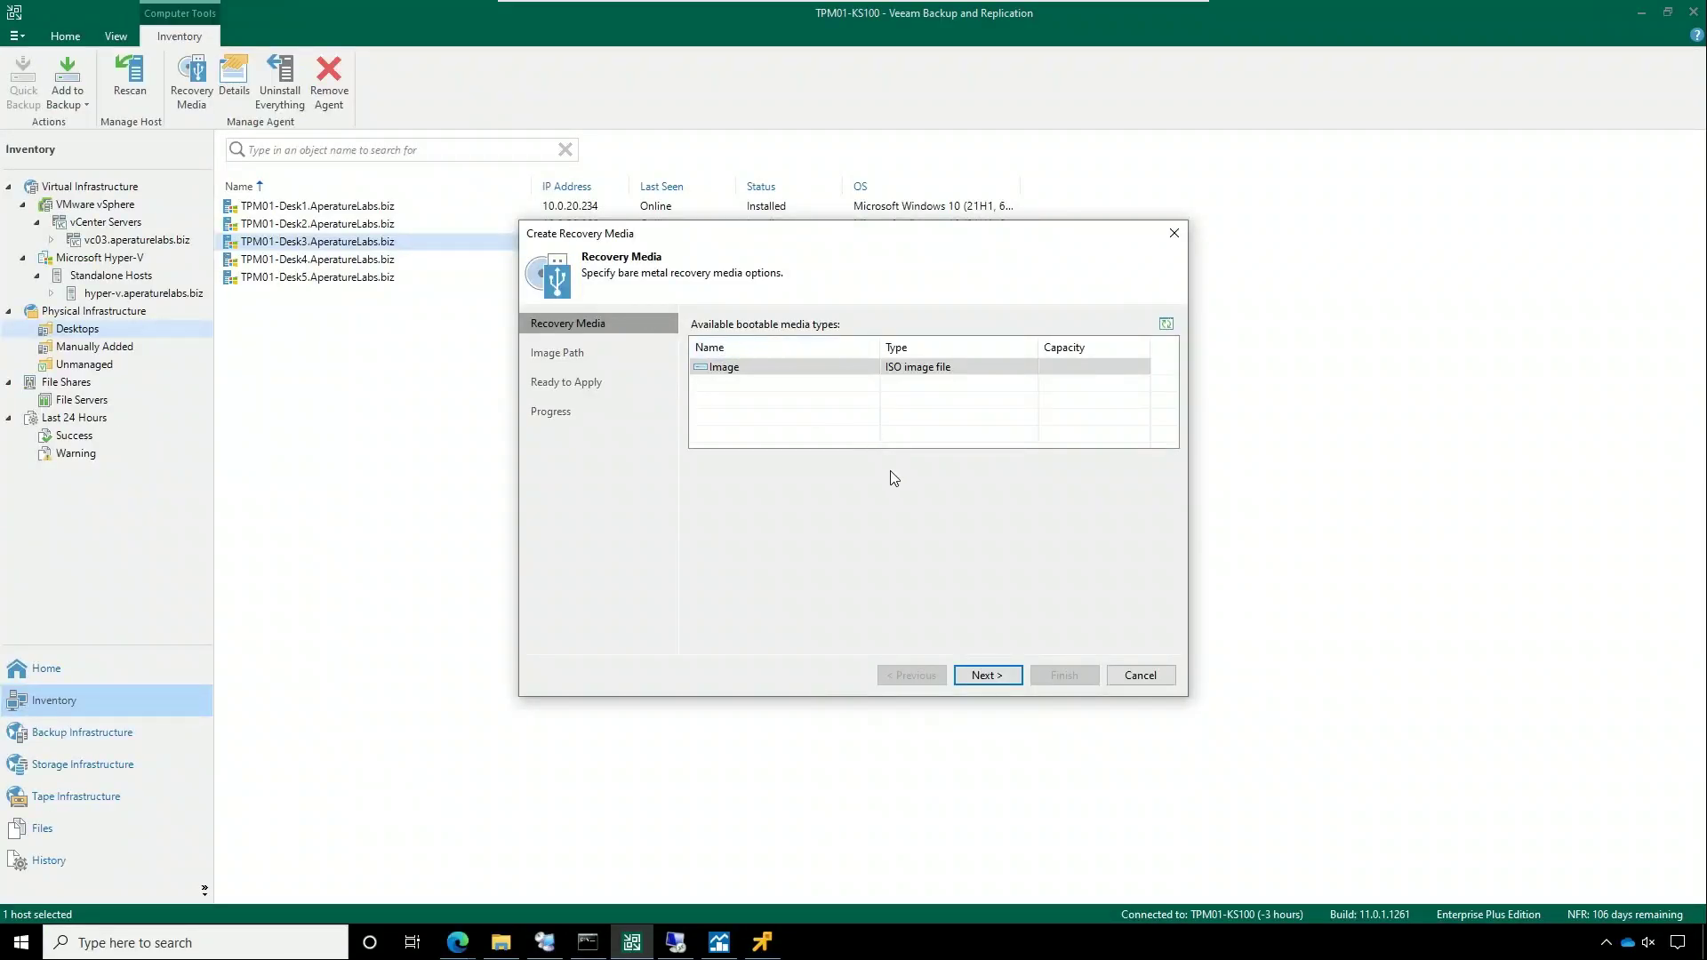
{"action": "left_click", "coordinate": [971, 377]}
{"action": "left_click", "coordinate": [979, 363]}
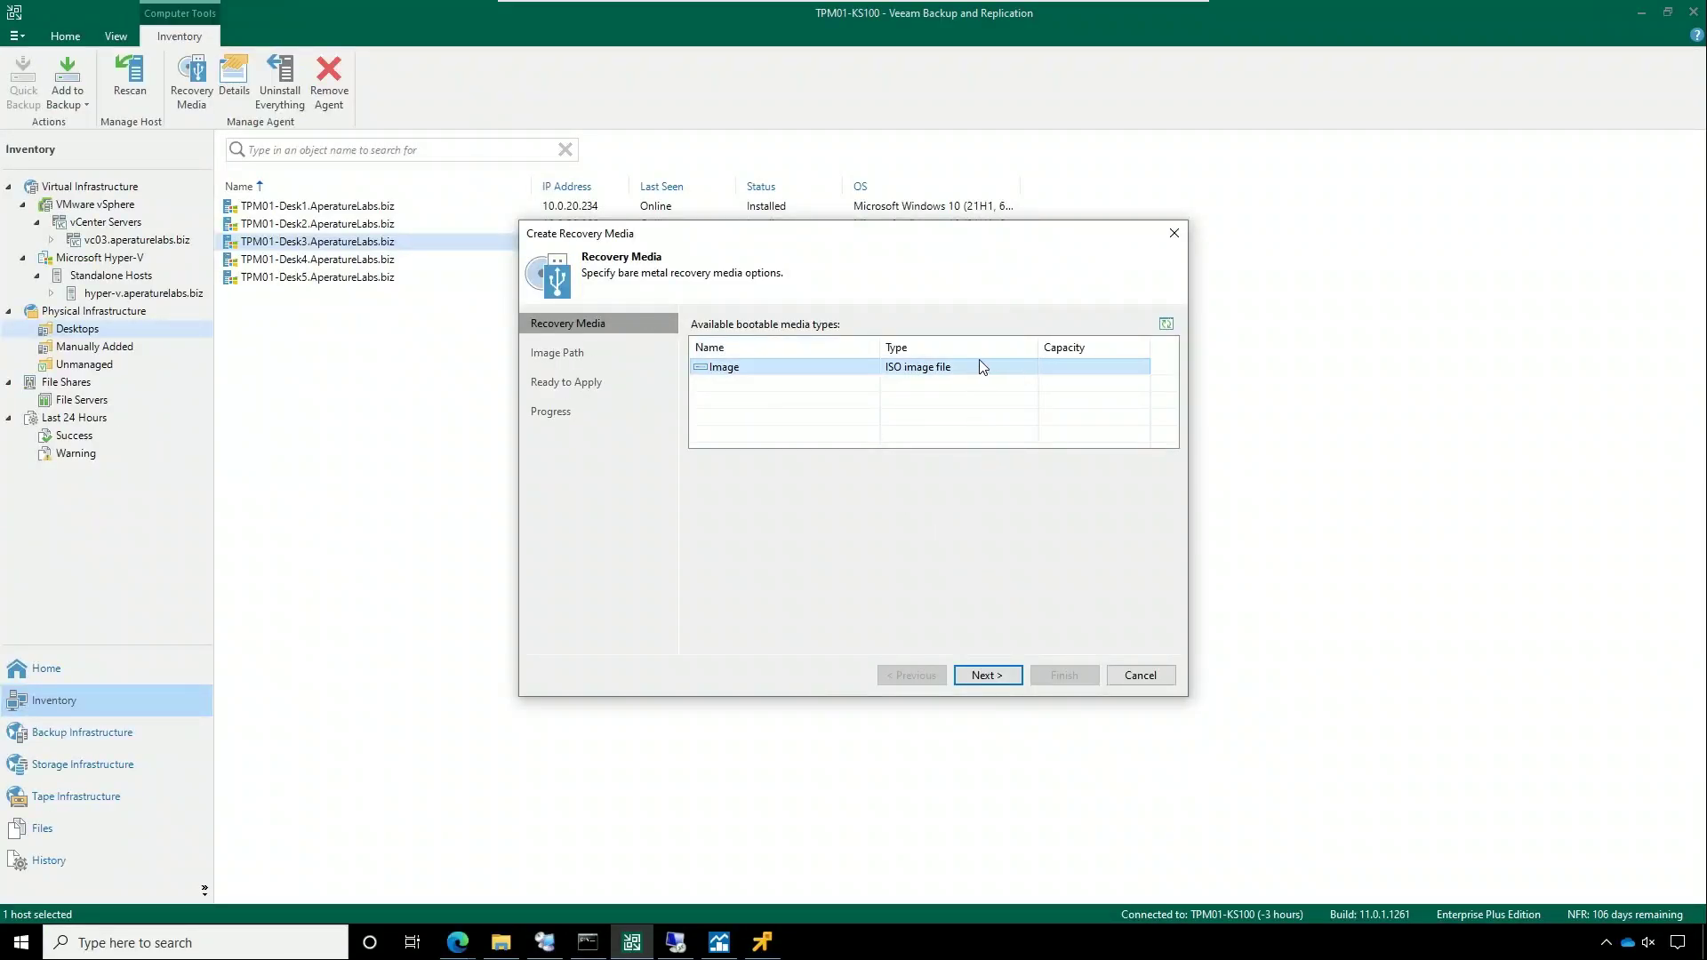
Step: Create the image as VeeamRecoveryMedia_TPM01-Desk3_AperatureLabs_biz-33.iso
{"action": "left_click", "coordinate": [1002, 677]}
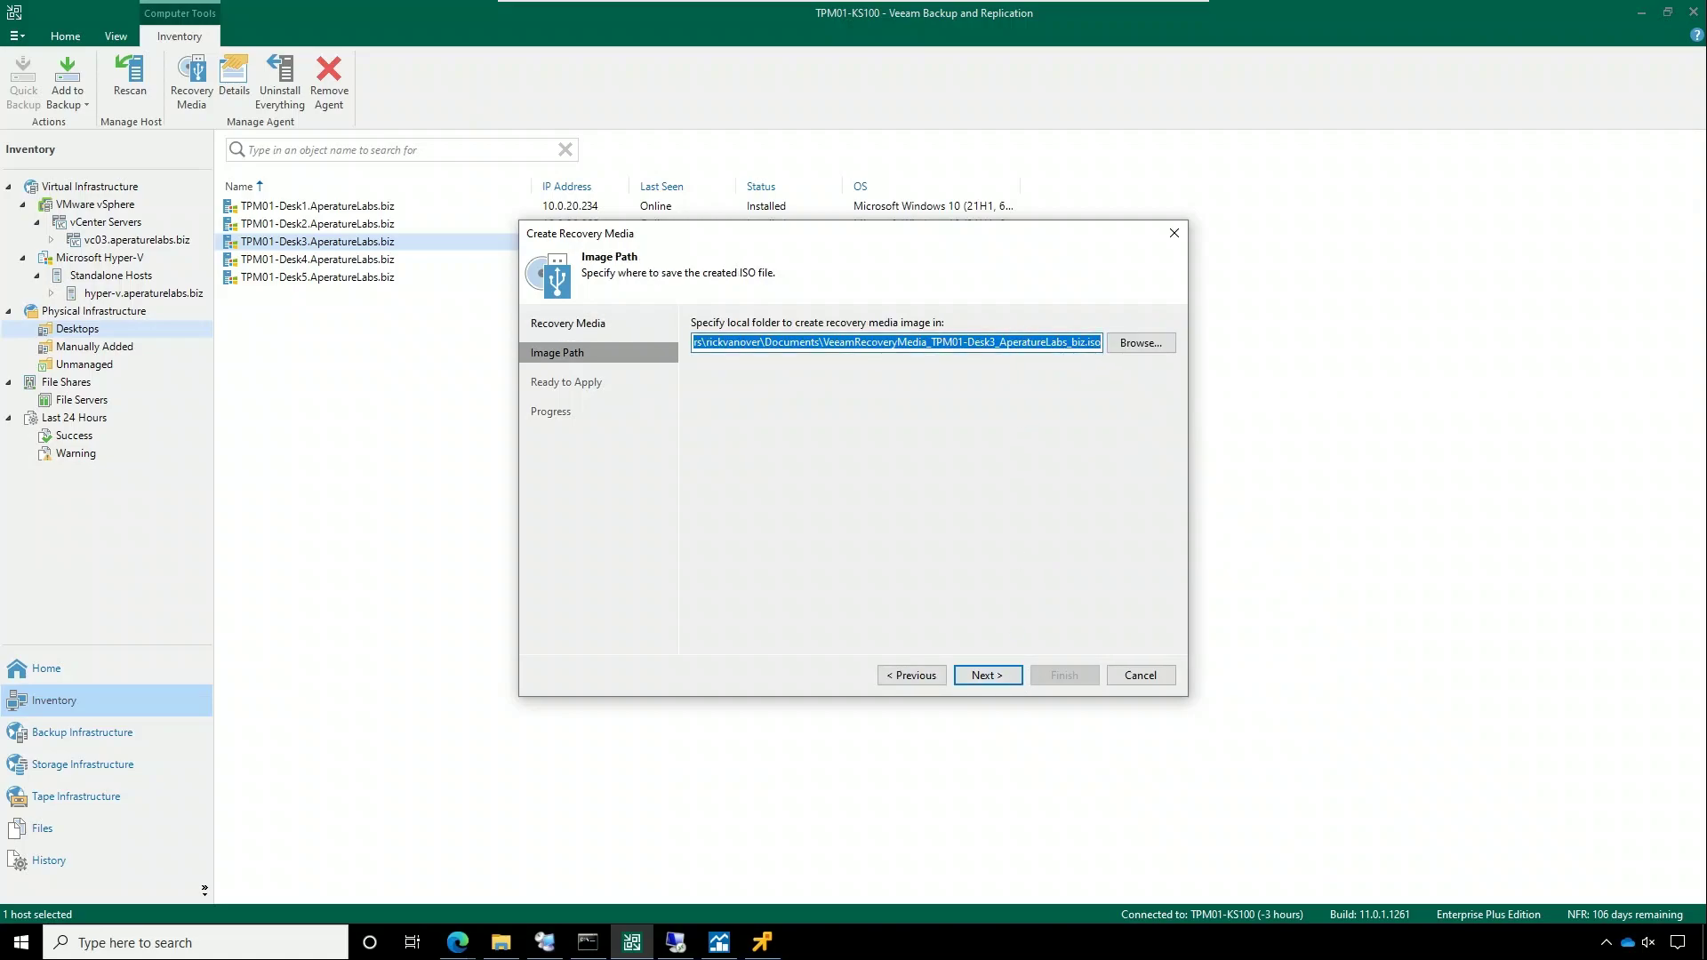
{"action": "left_click", "coordinate": [1081, 342]}
{"action": "type", "text": "-33"}
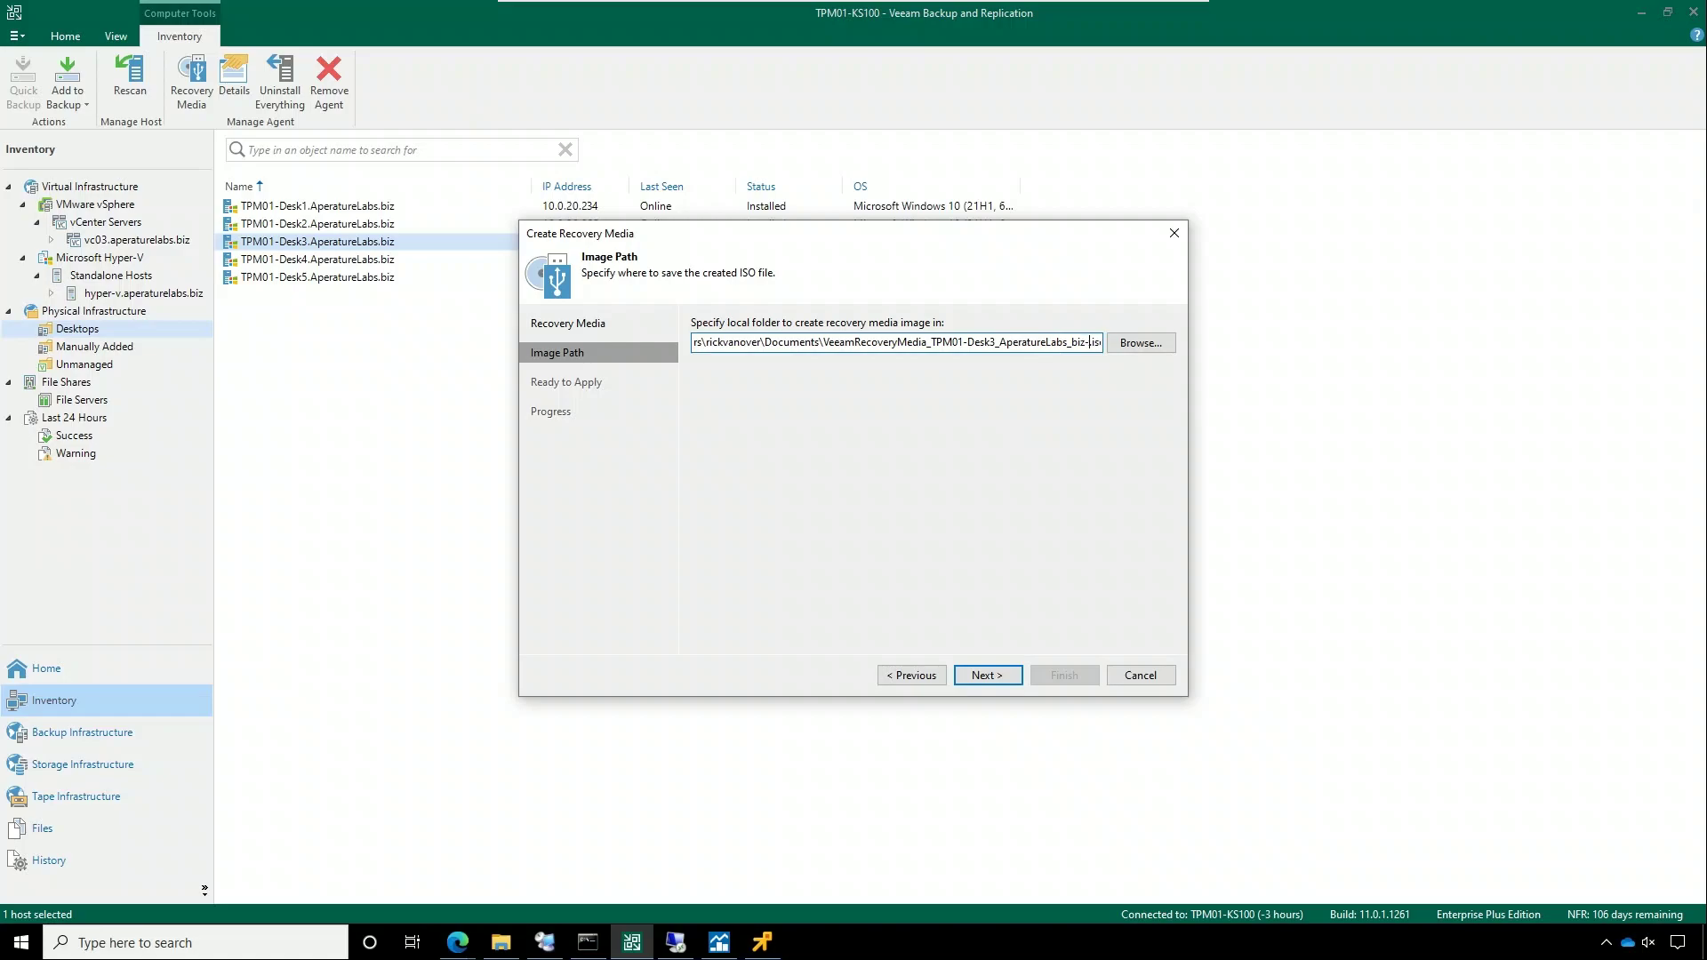
{"action": "key", "text": "Return"}
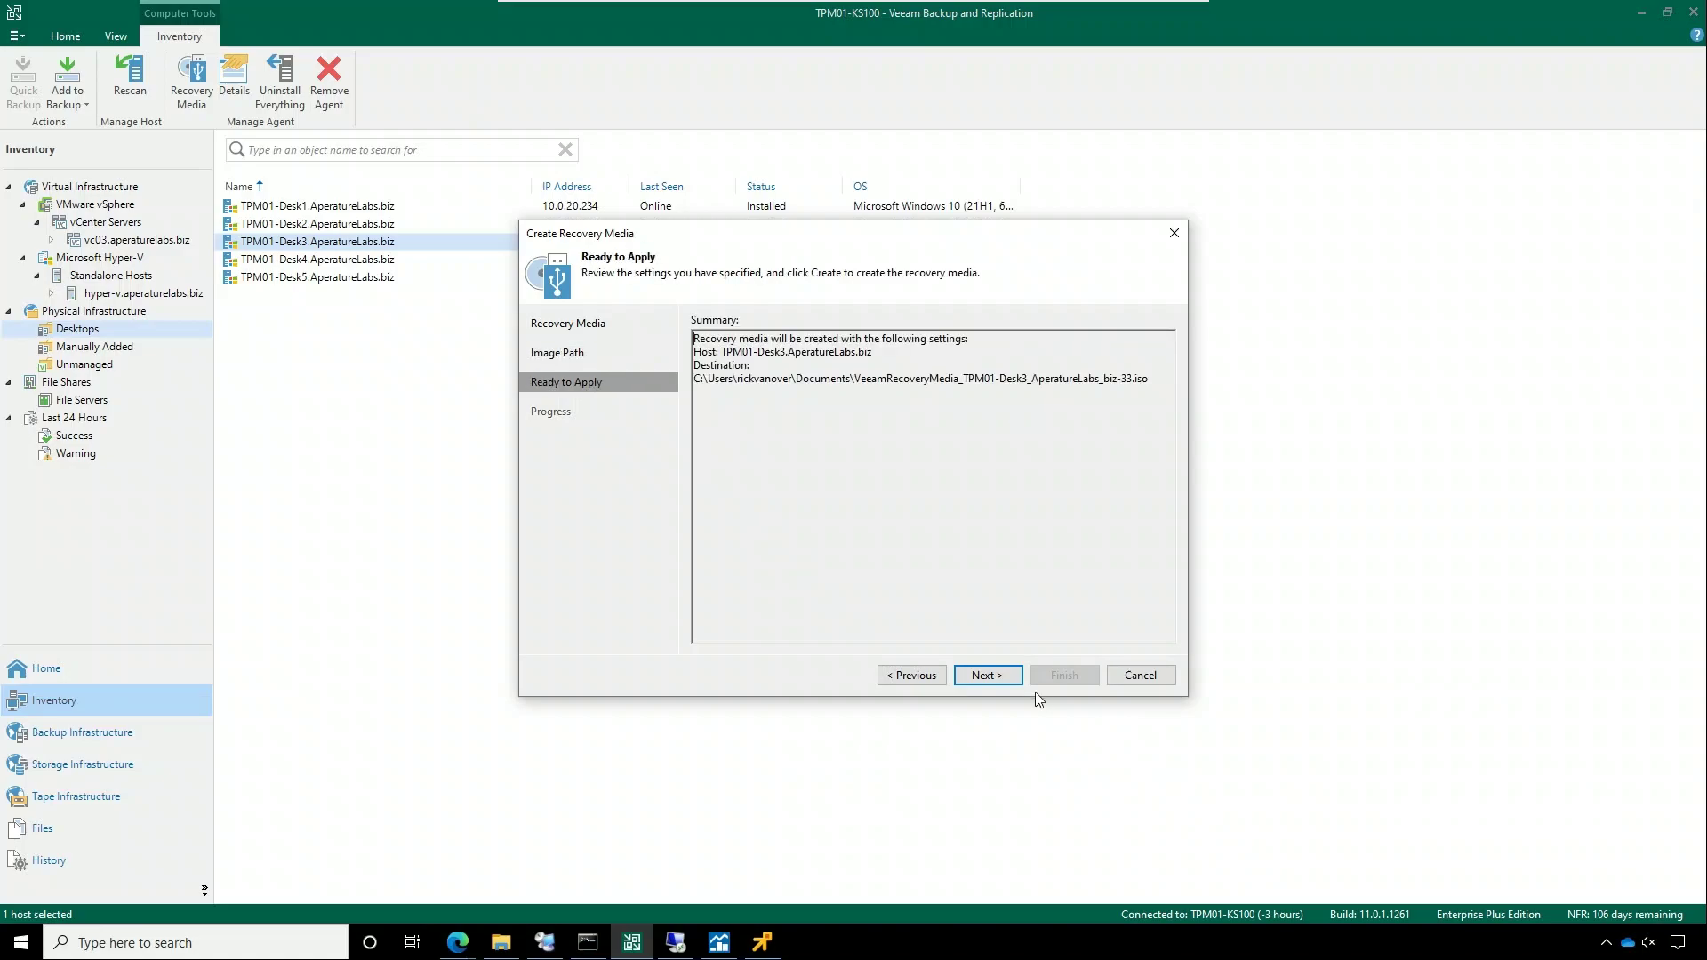
{"action": "left_click", "coordinate": [978, 676]}
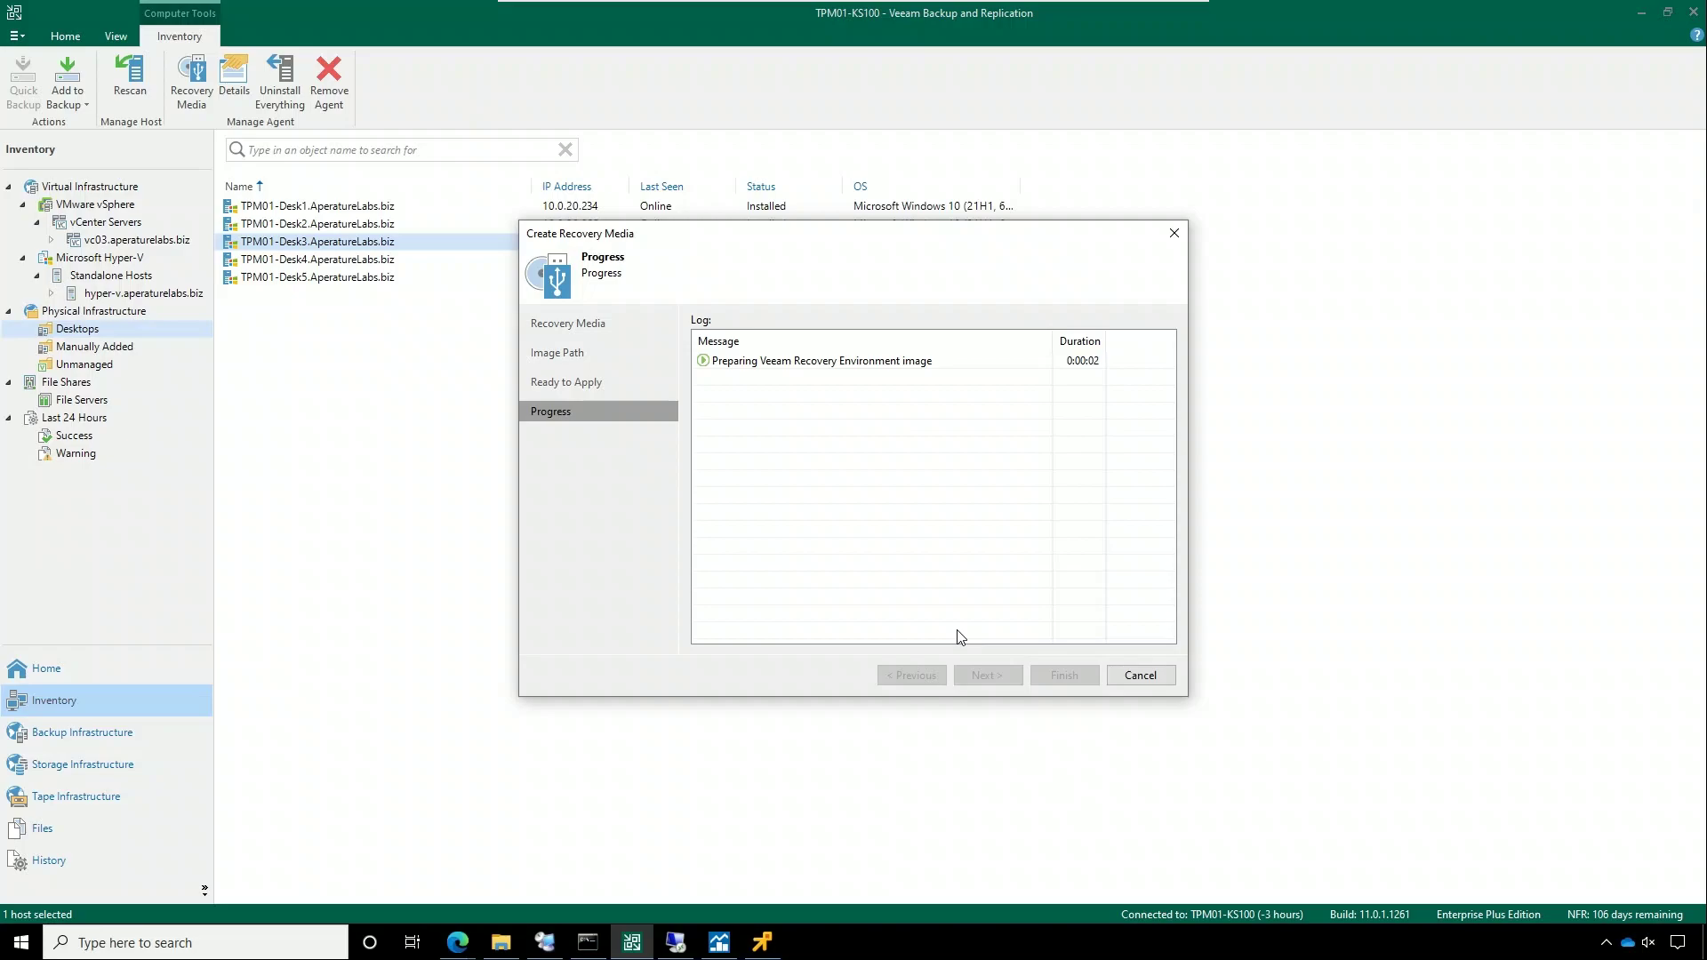
{"action": "left_click", "coordinate": [501, 943]}
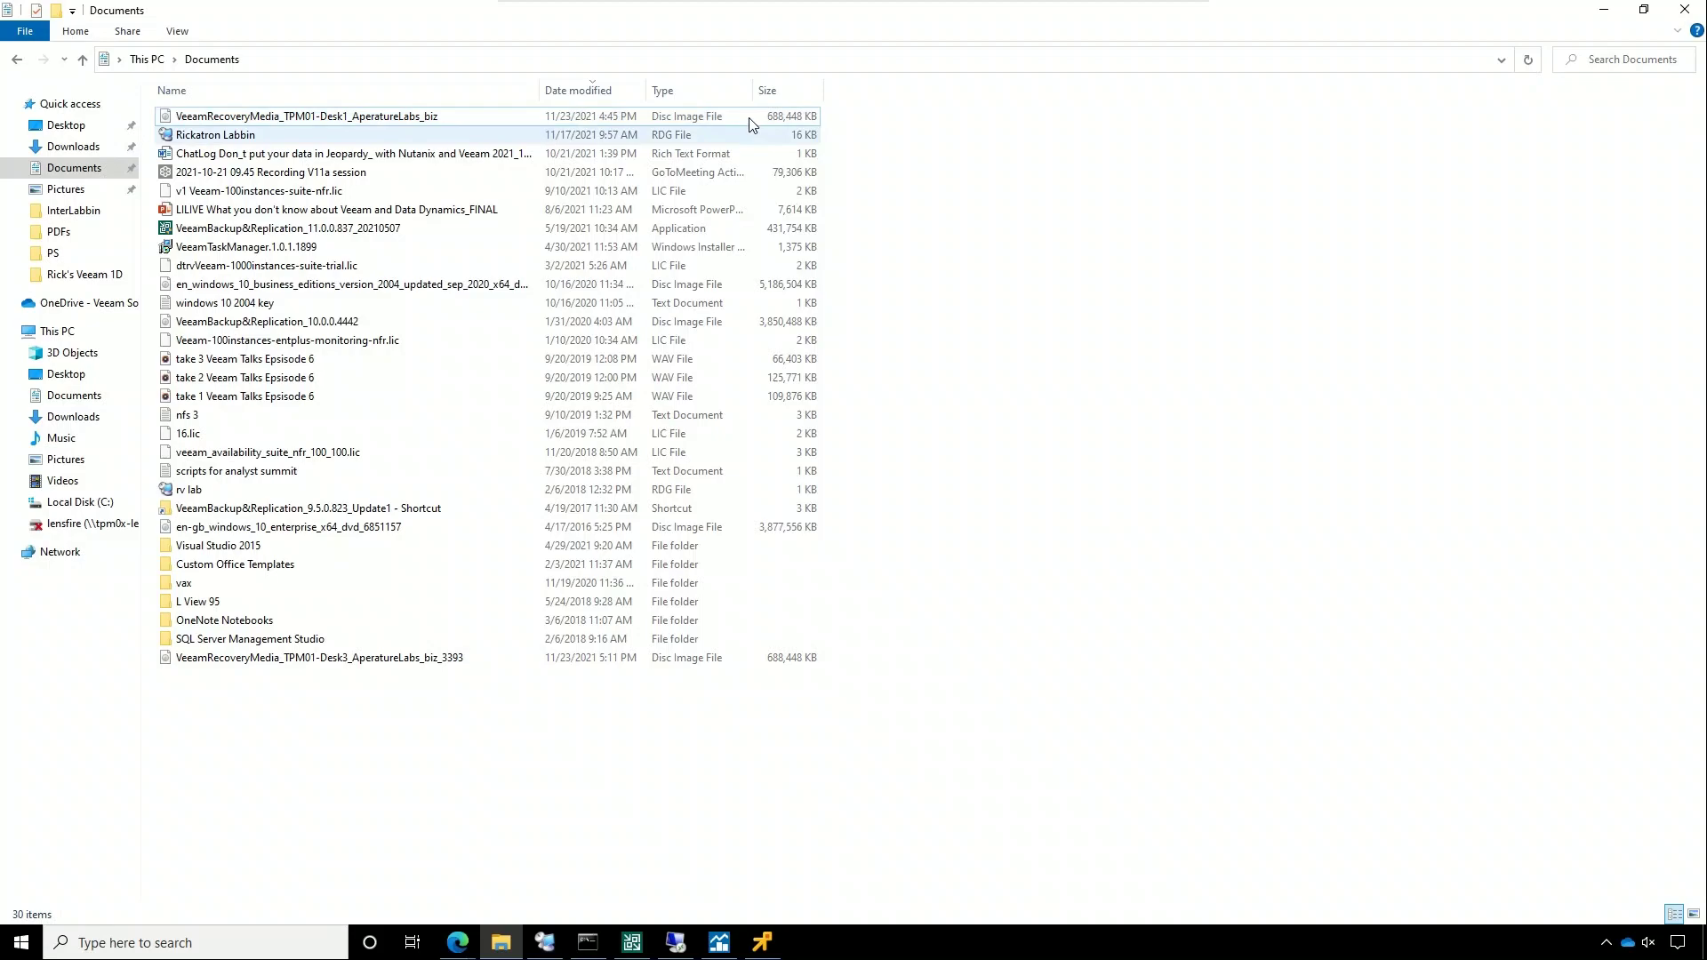
Step: Select the existing VeeamRecoveryMedia_TPM01-Desk1_AperatureLabs_biz disc image in Documents
{"action": "left_click", "coordinate": [260, 118]}
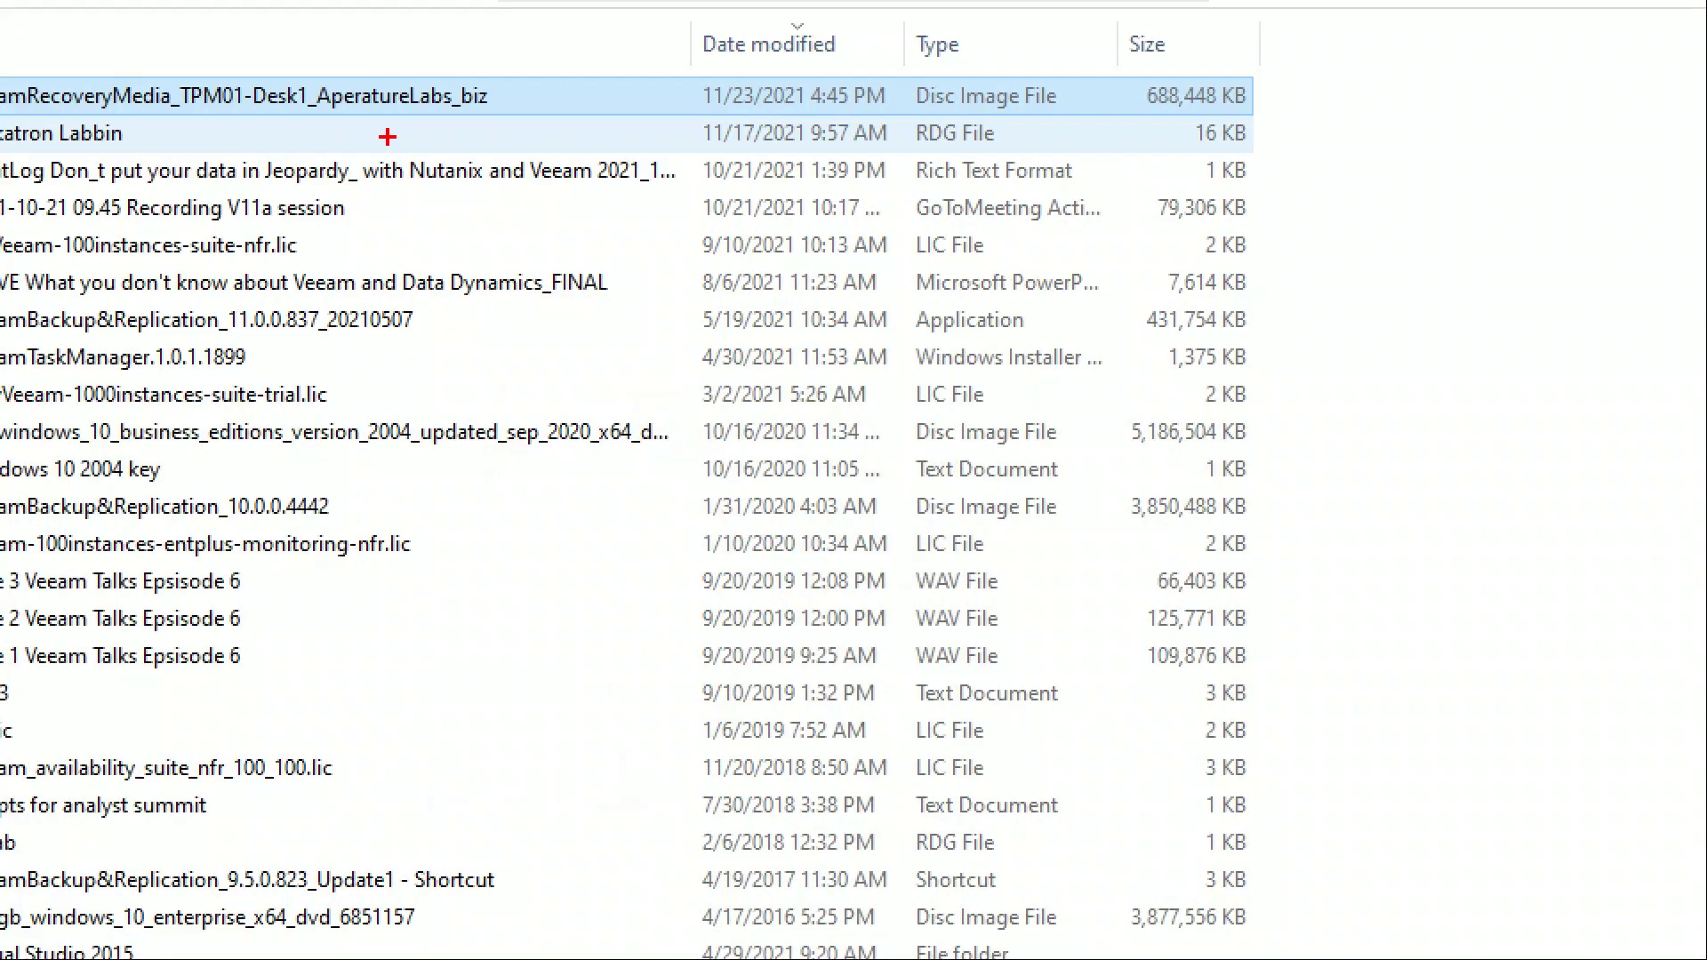
{"action": "left_click_drag", "start_coordinate": [166, 73], "coordinate": [322, 121]}
{"action": "key", "text": "Escape"}
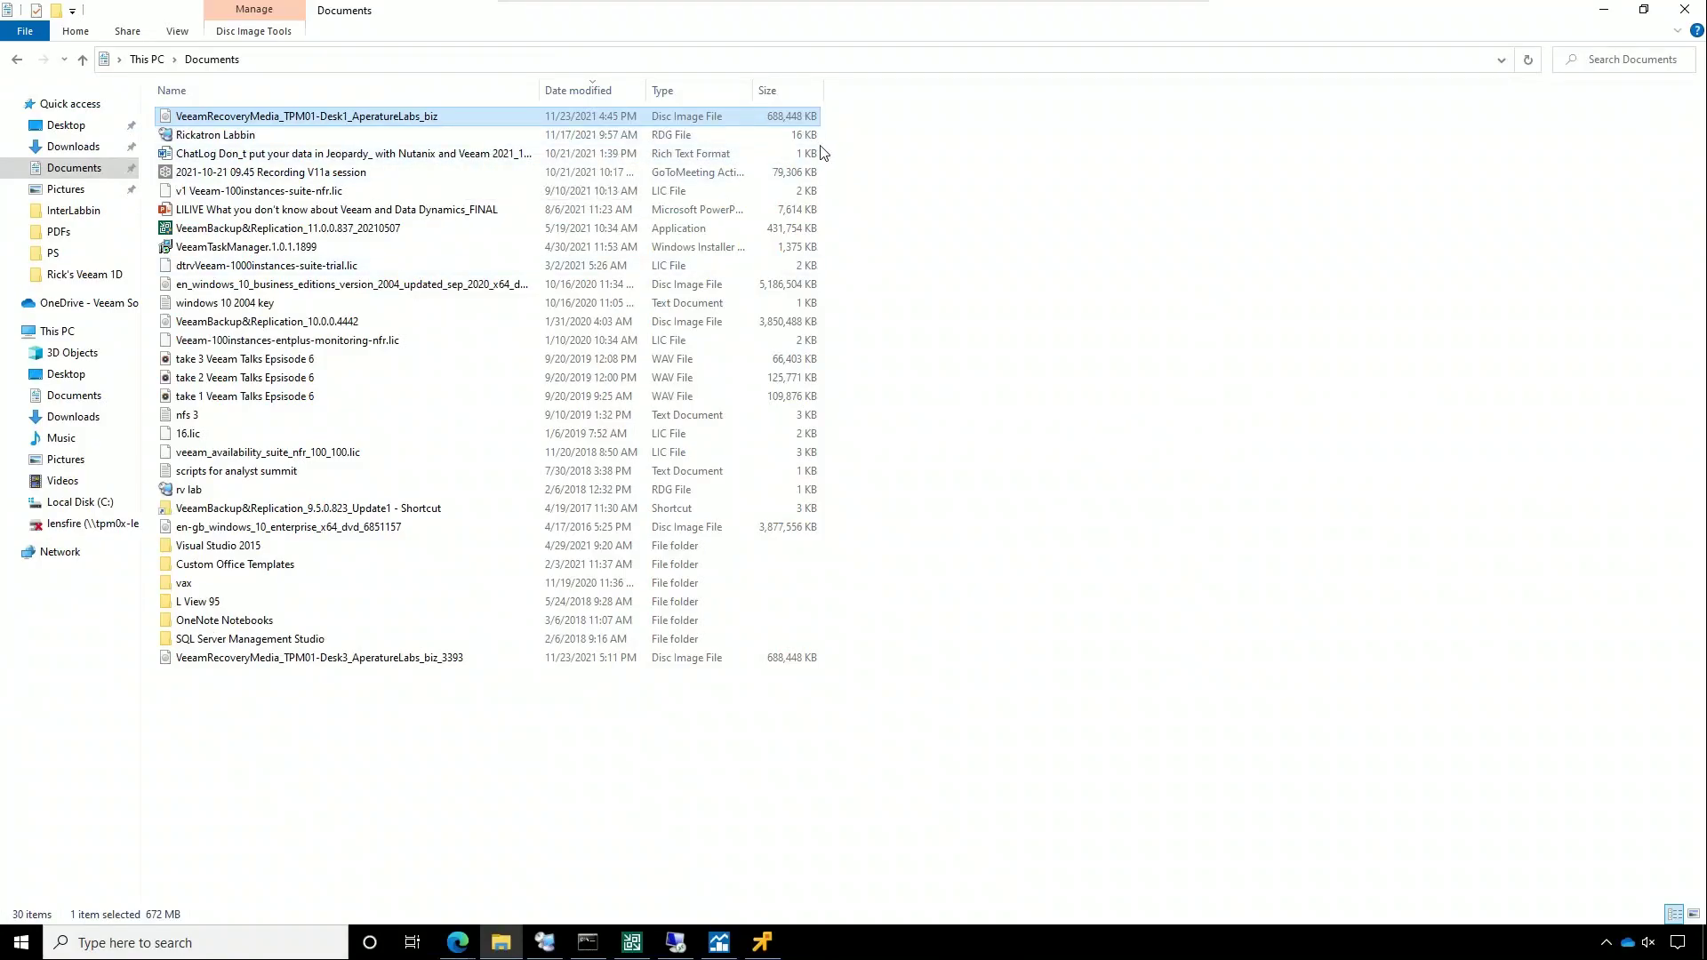
Step: Wait until the Desk3 recovery media is created, then finish the wizard
{"action": "left_click", "coordinate": [642, 944]}
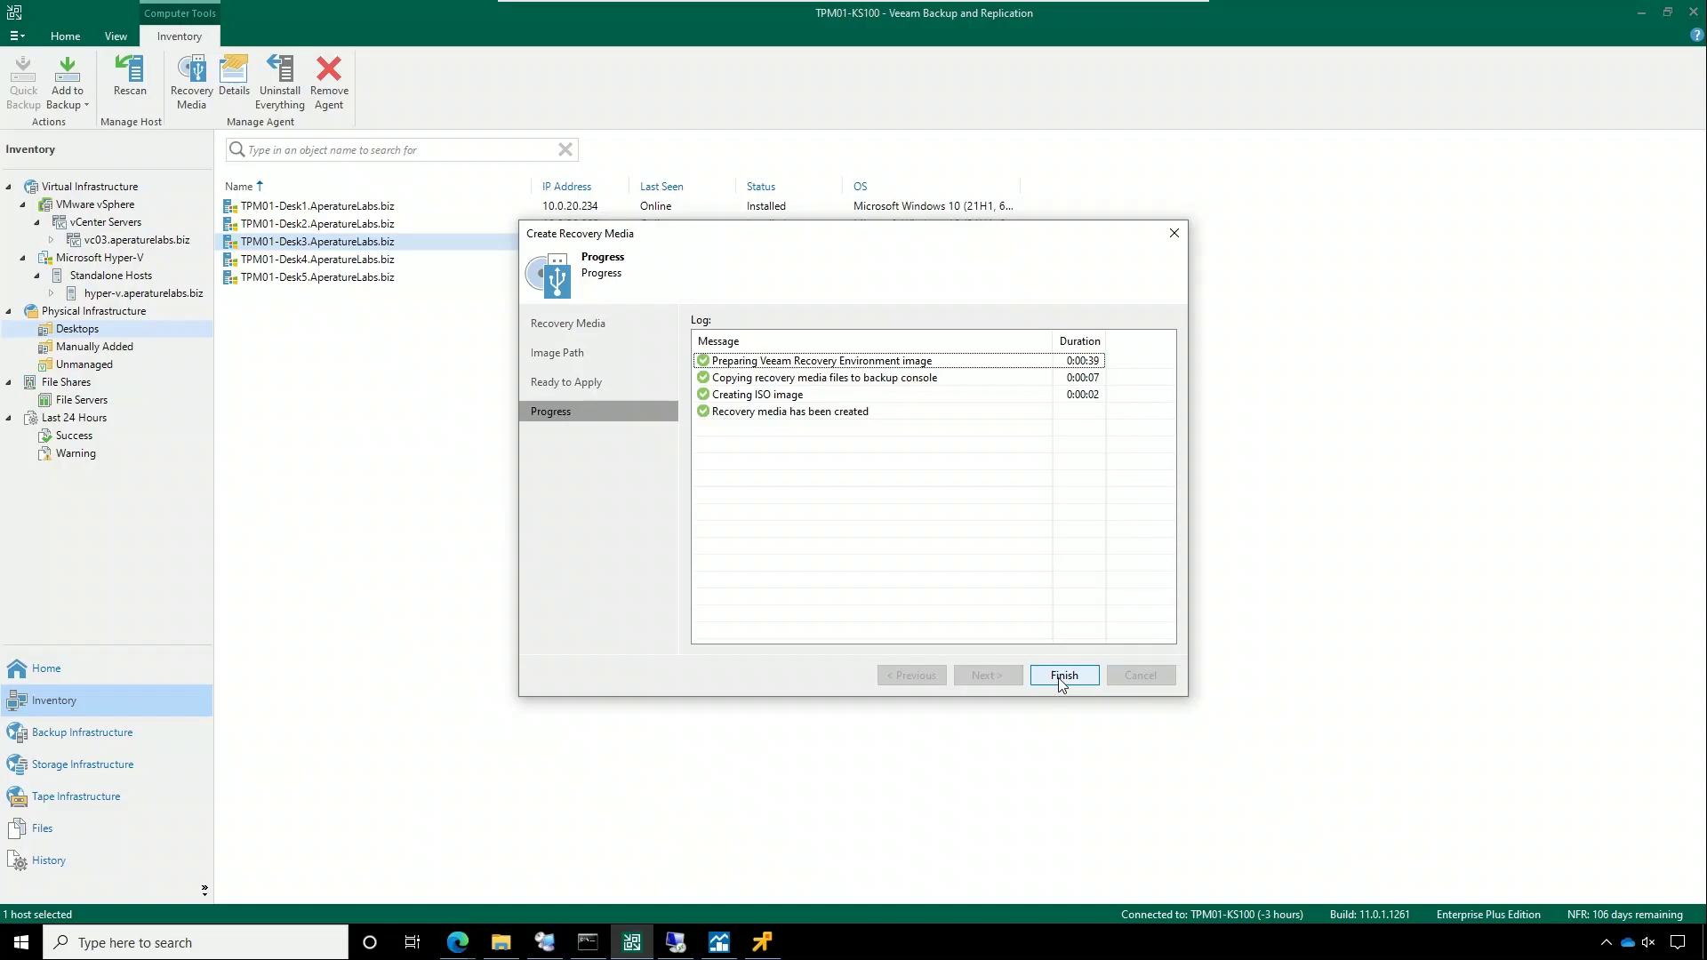
{"action": "left_click", "coordinate": [1064, 675]}
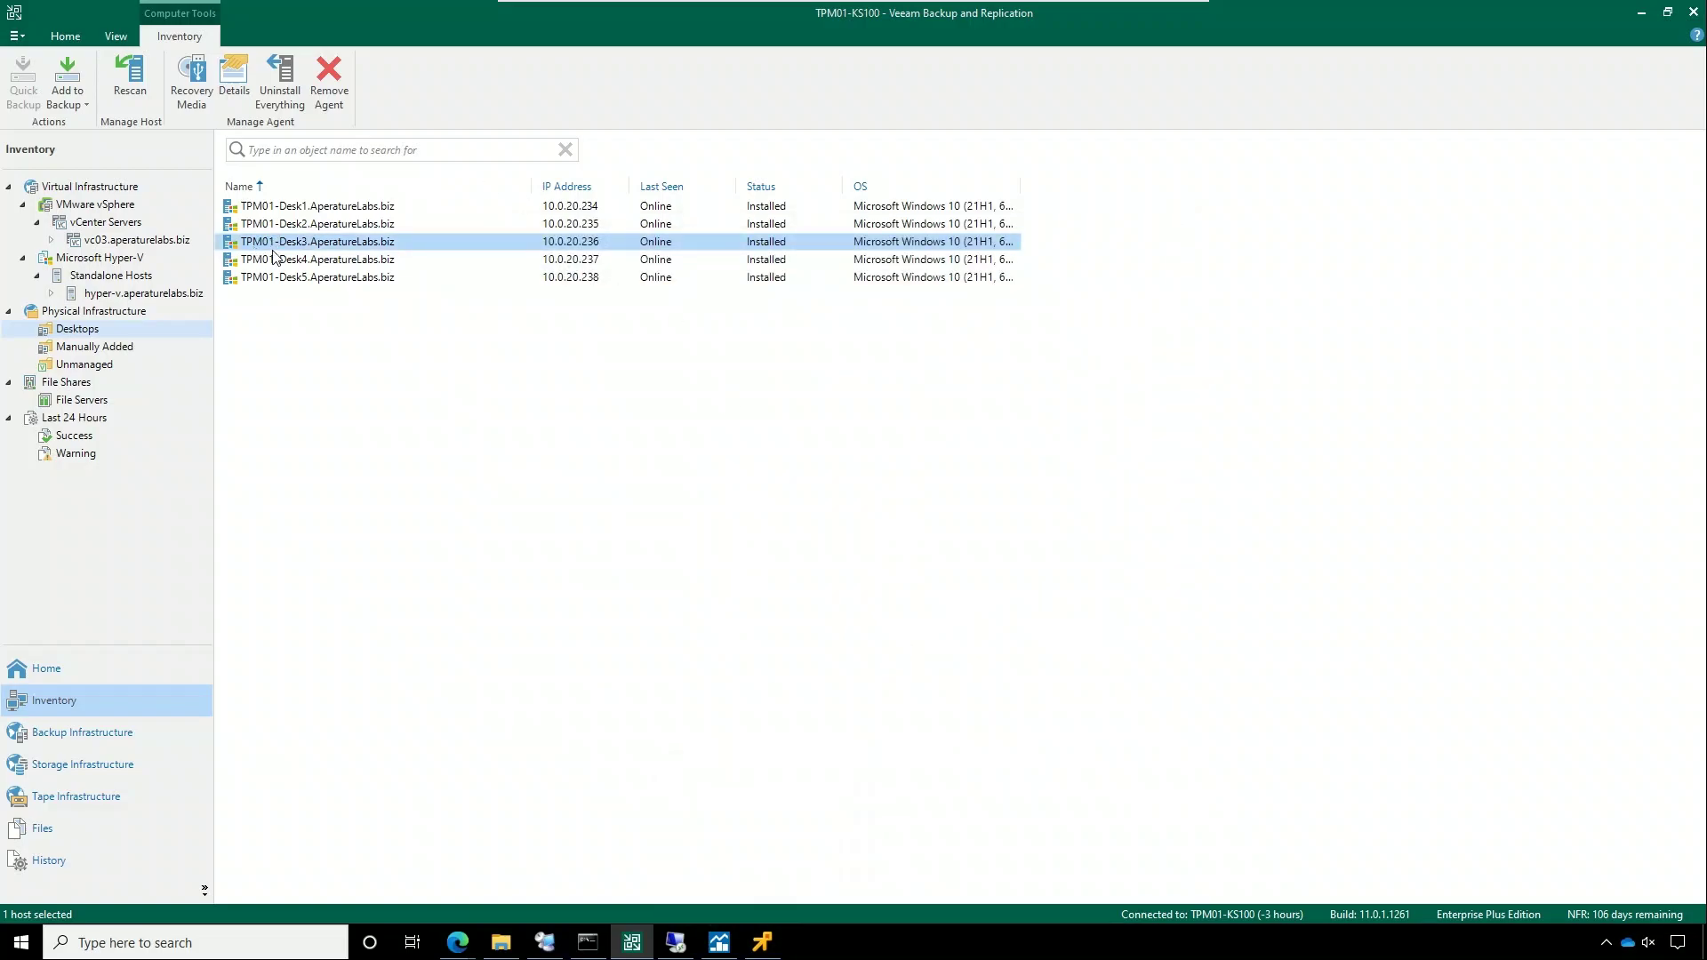
Step: Ping TPM01-Desk1 once, then restart it as a continuous ping with -t
{"action": "left_click", "coordinate": [337, 210]}
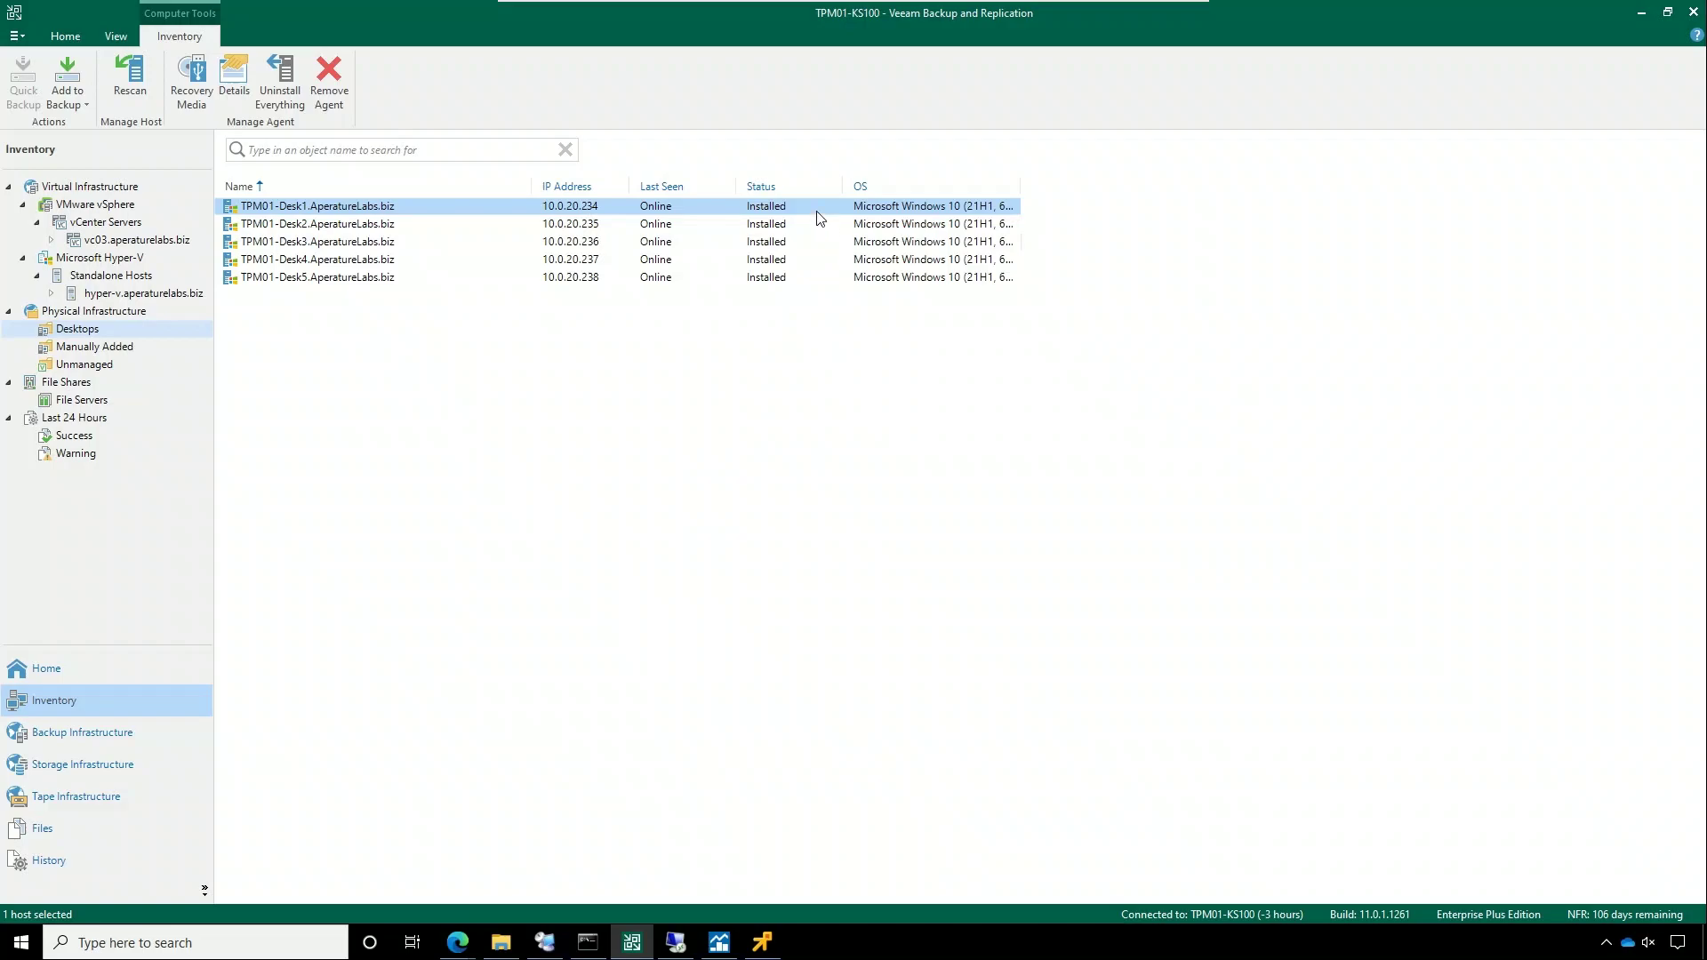
{"action": "left_click", "coordinate": [588, 943]}
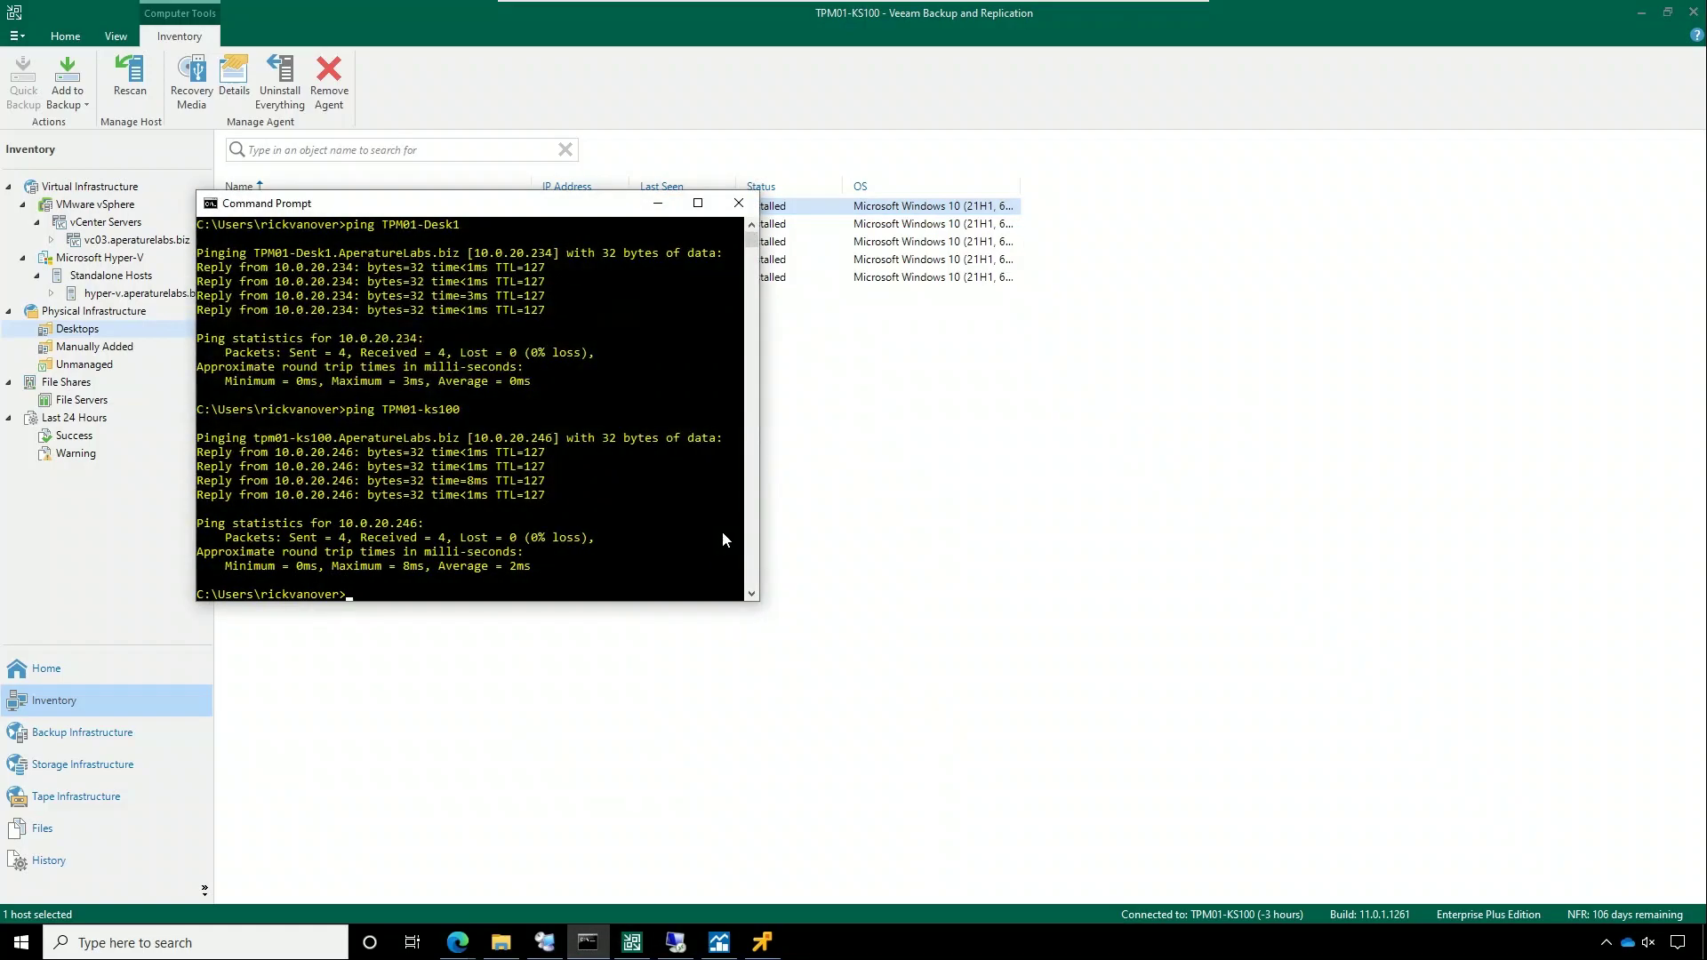
{"action": "key", "text": "Up"}
{"action": "key", "text": "Up"}
{"action": "key", "text": "Return"}
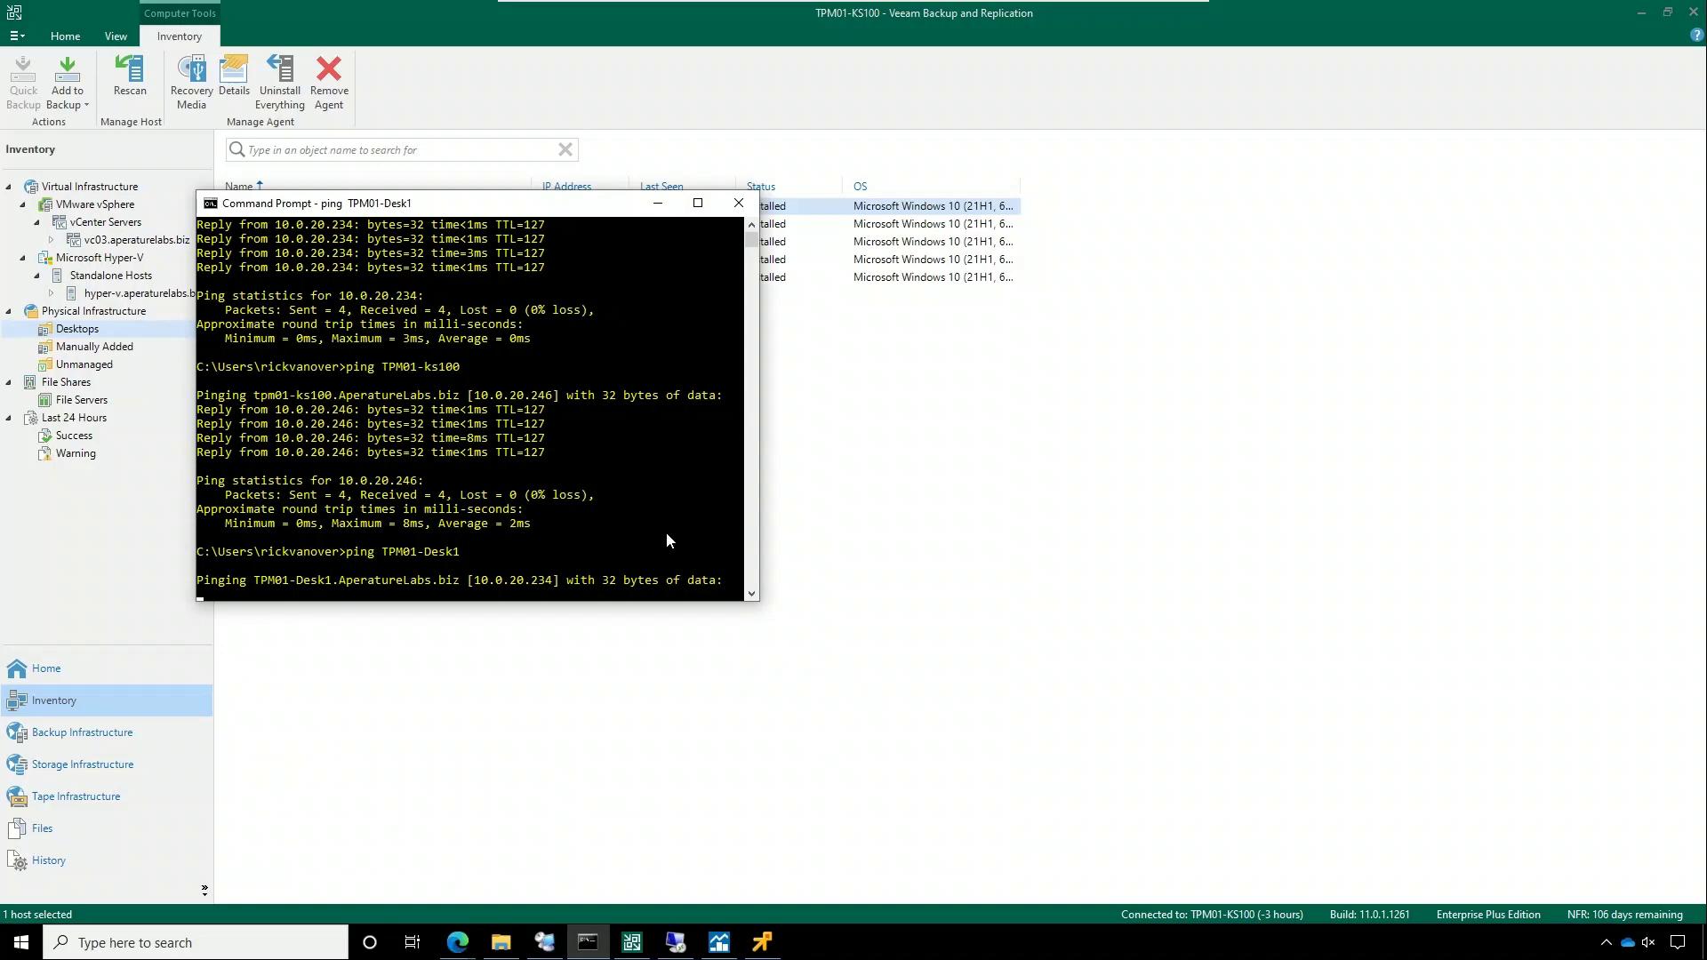
{"action": "key", "text": "ctrl+c"}
{"action": "key", "text": "Up"}
{"action": "type", "text": "-t"}
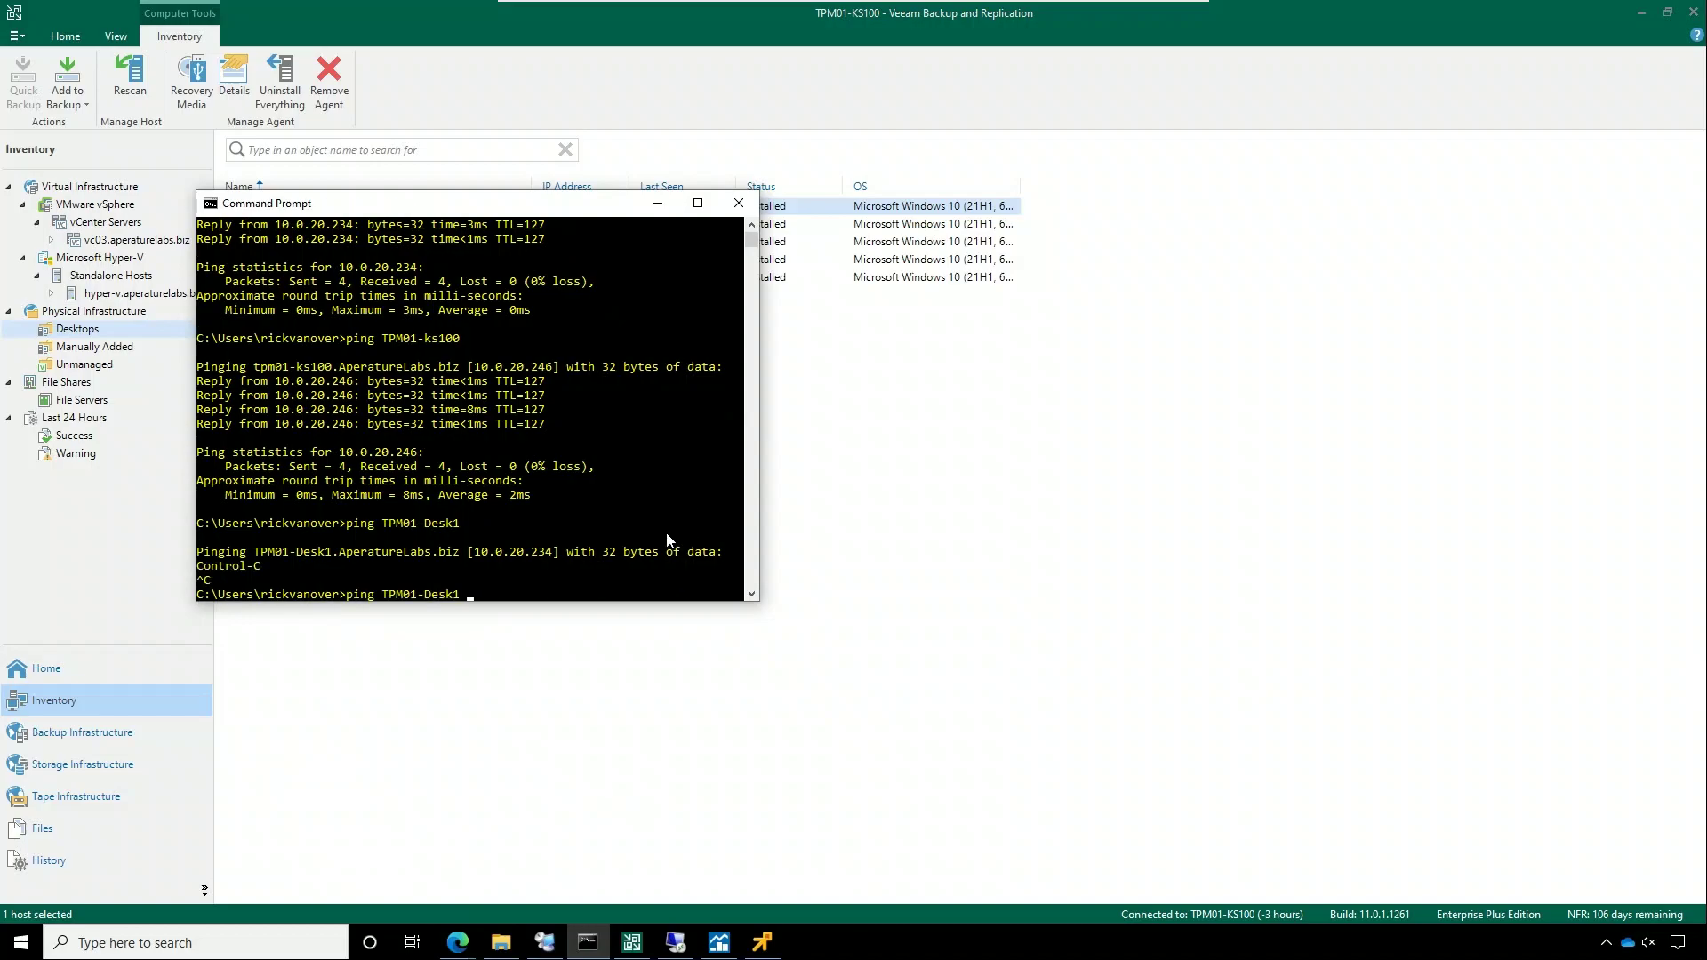
{"action": "key", "text": "Return"}
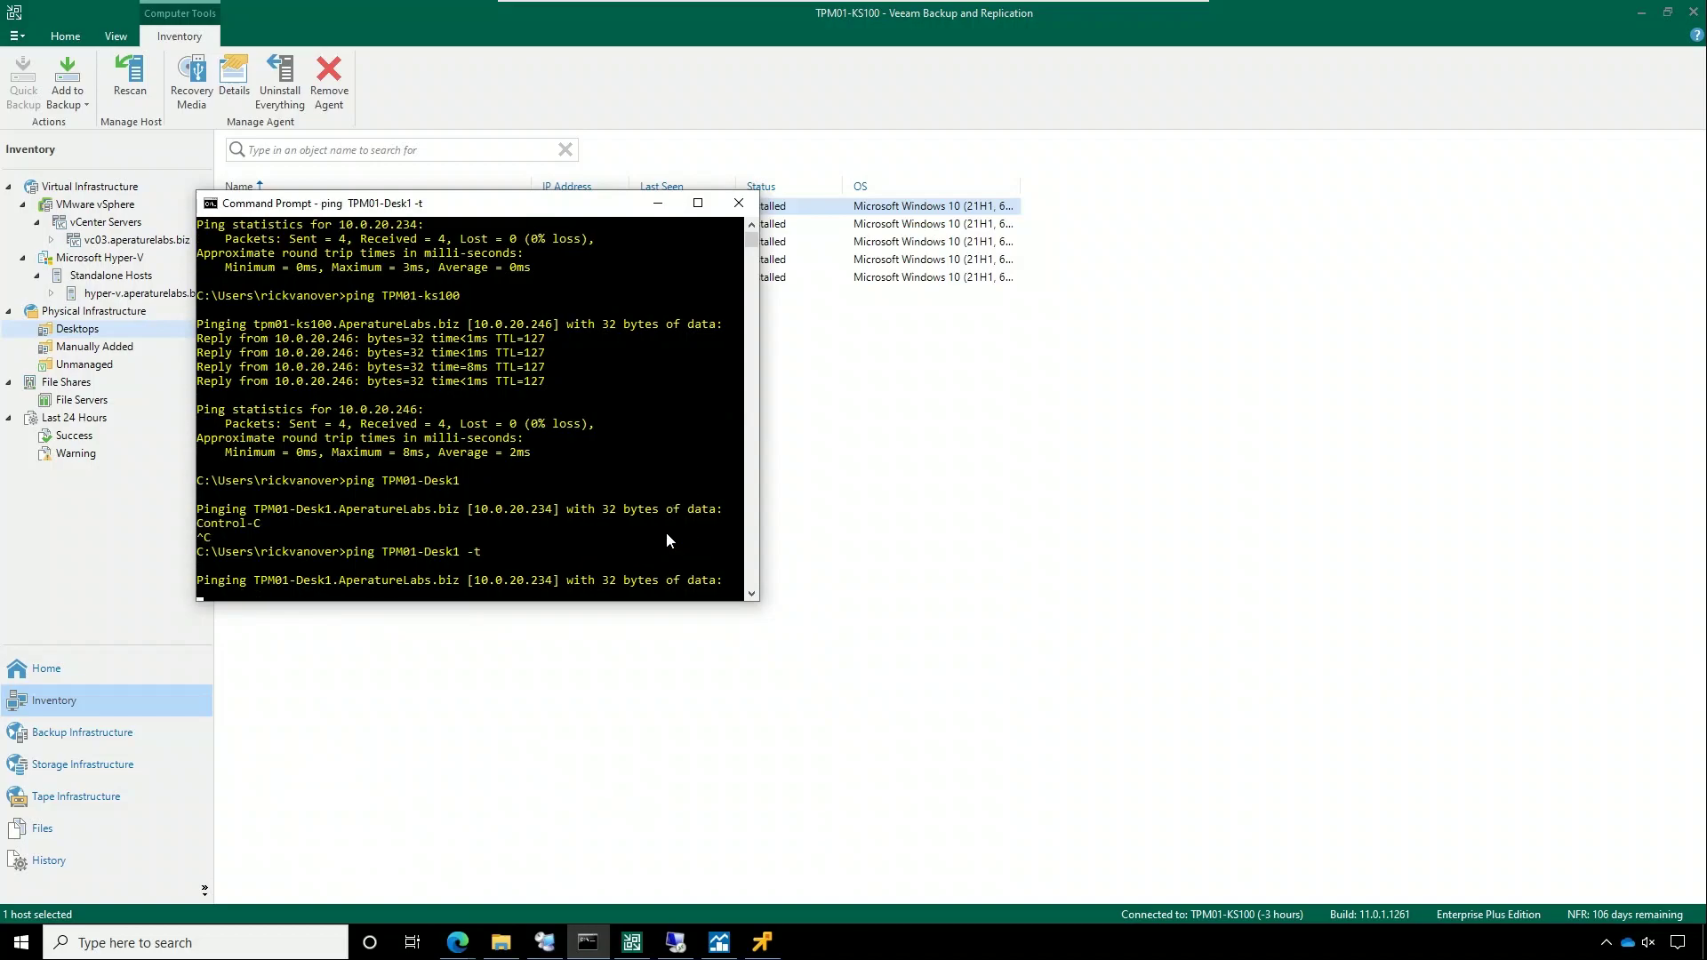
Step: In TPM01-Desk1's PhoenixBIOS, choose Save Changes and Exit to restart into the Boot Menu
{"action": "left_click", "coordinate": [770, 953]}
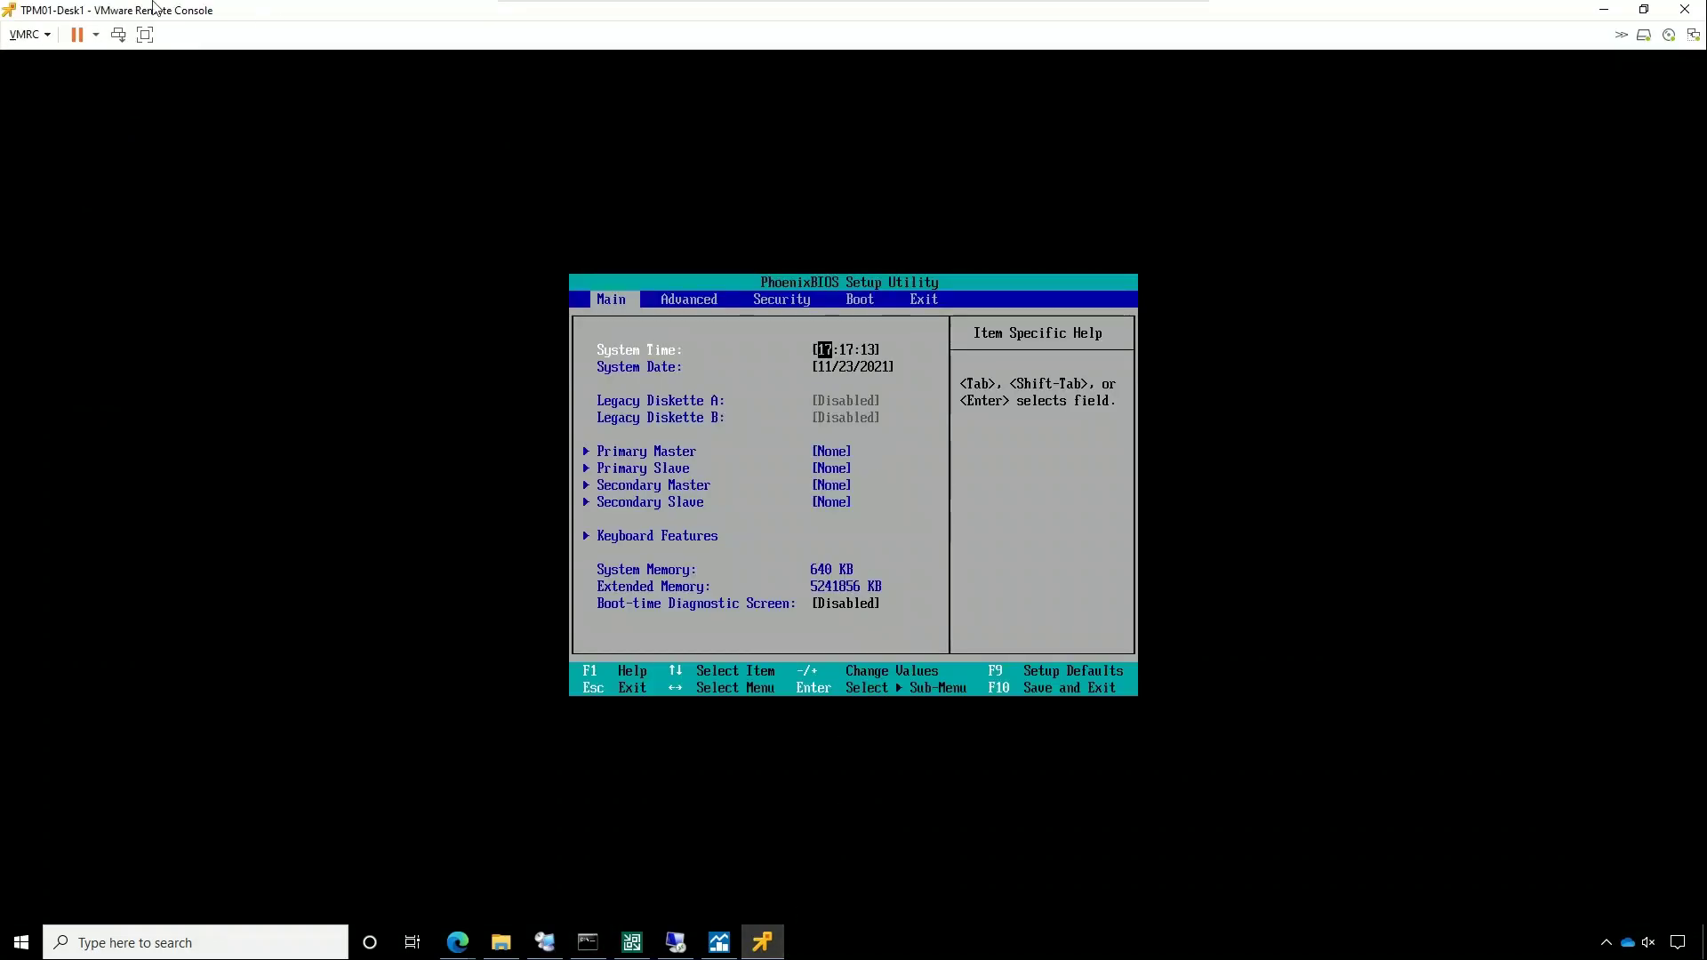
{"action": "left_click", "coordinate": [37, 40]}
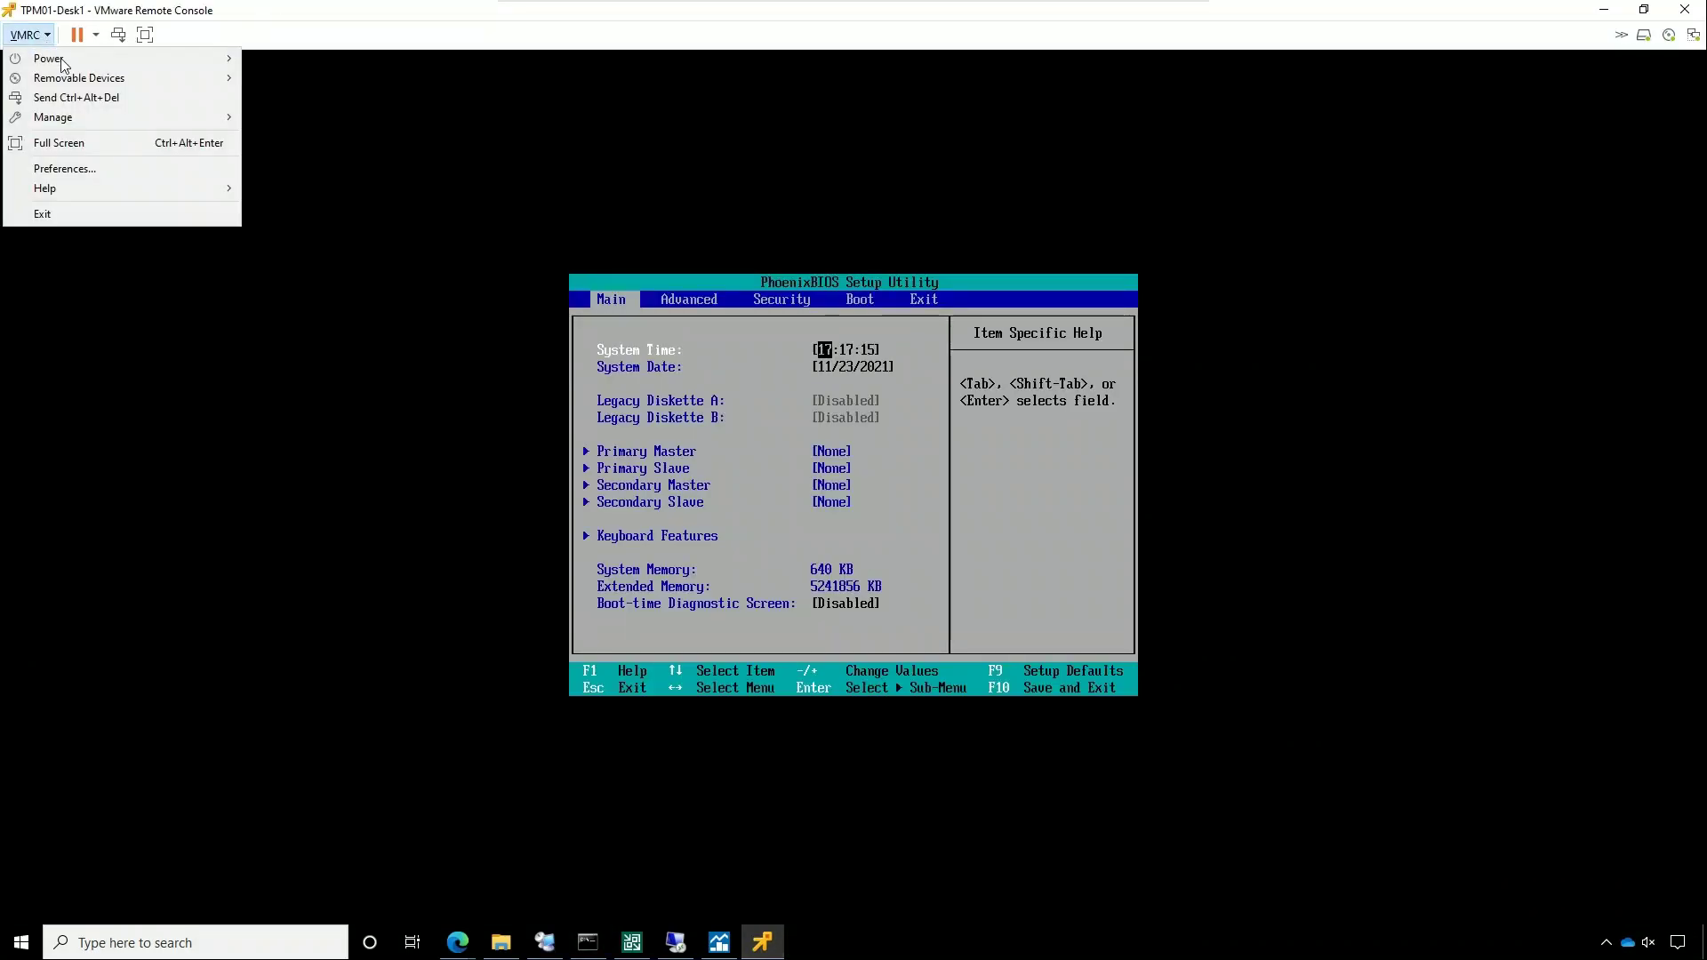
{"action": "mouse_move", "coordinate": [135, 75]}
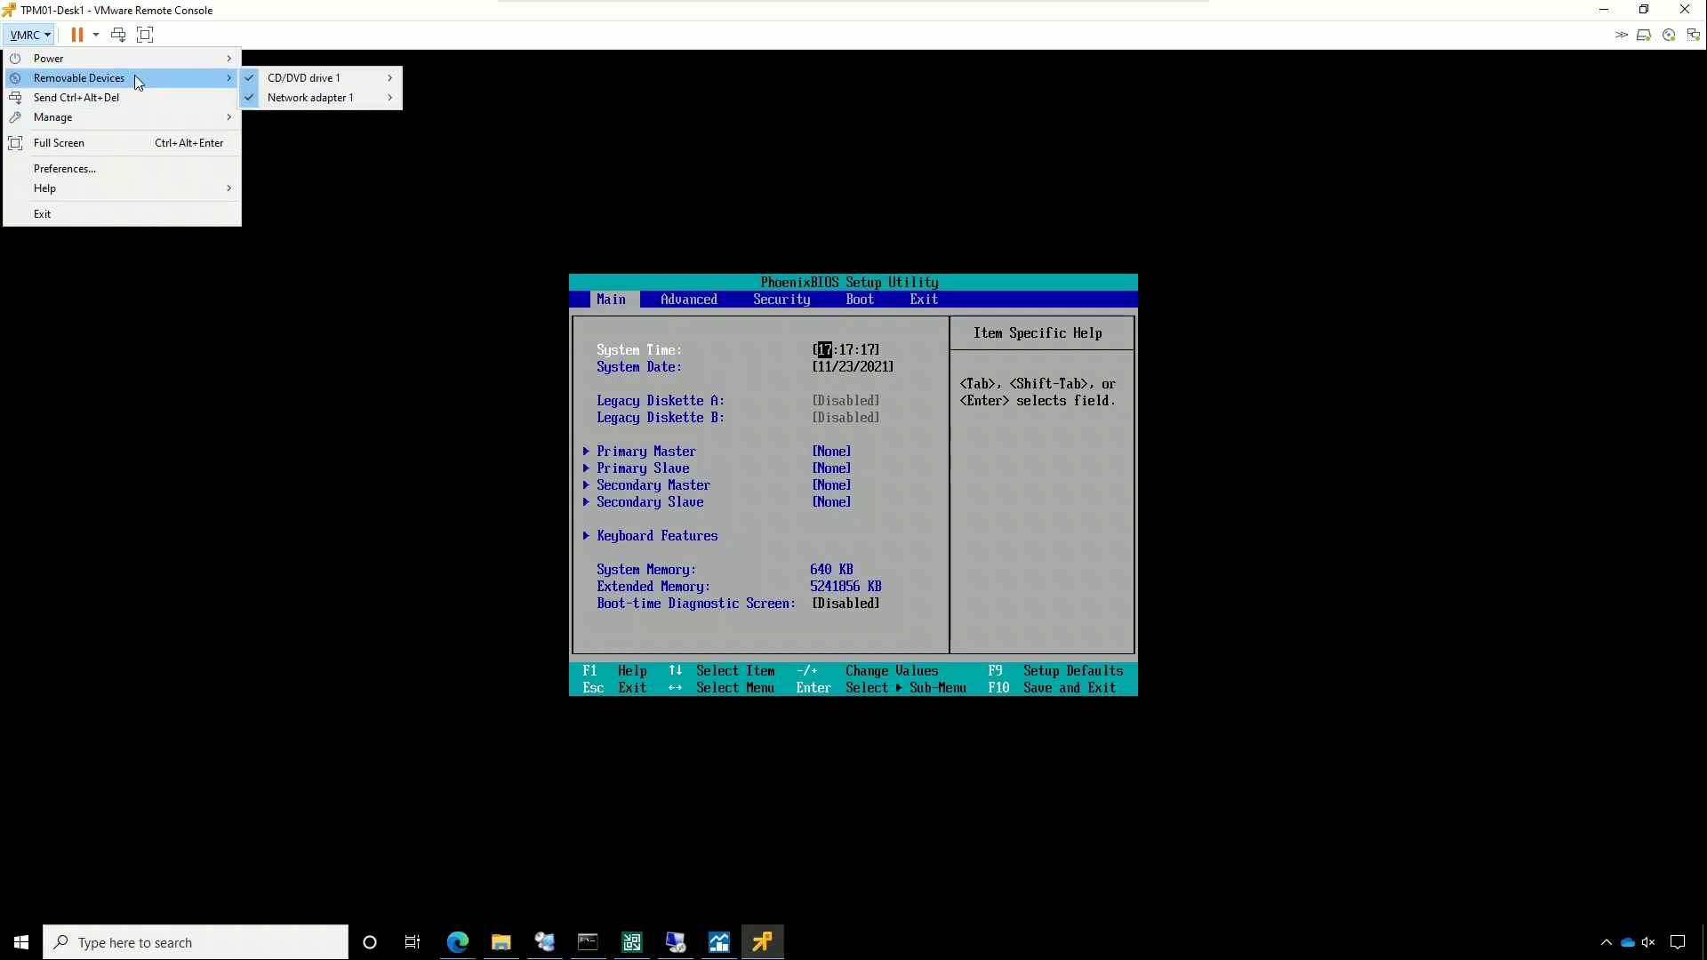
{"action": "mouse_move", "coordinate": [355, 71]}
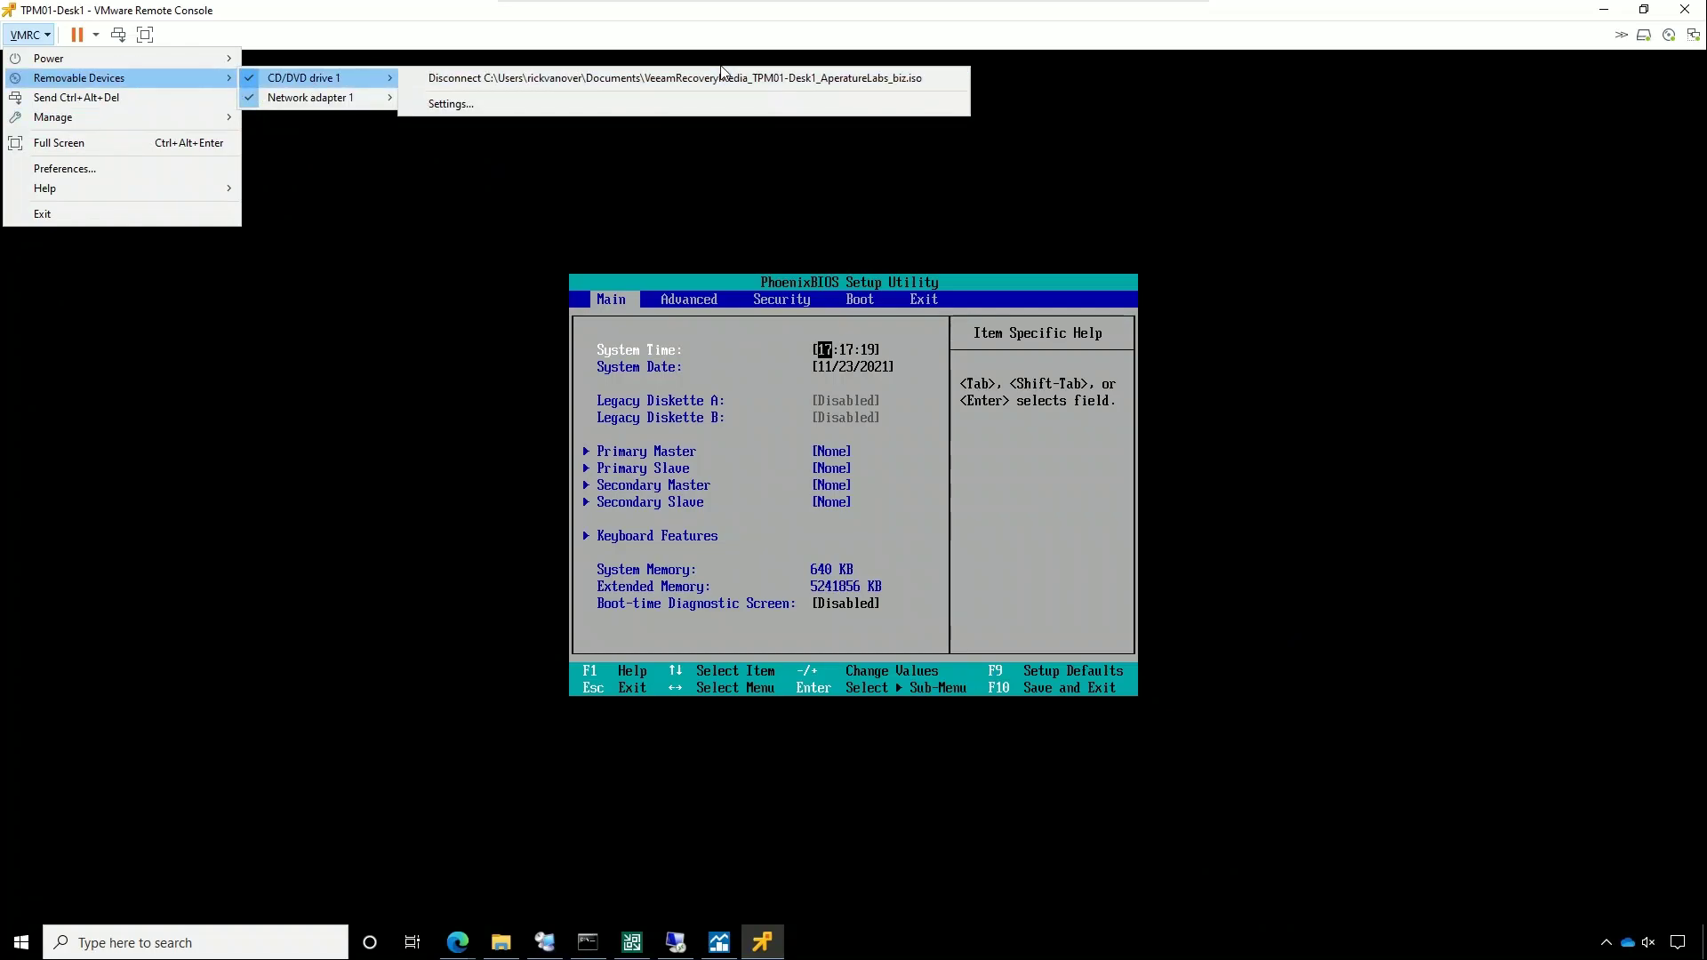
{"action": "left_click", "coordinate": [1012, 215]}
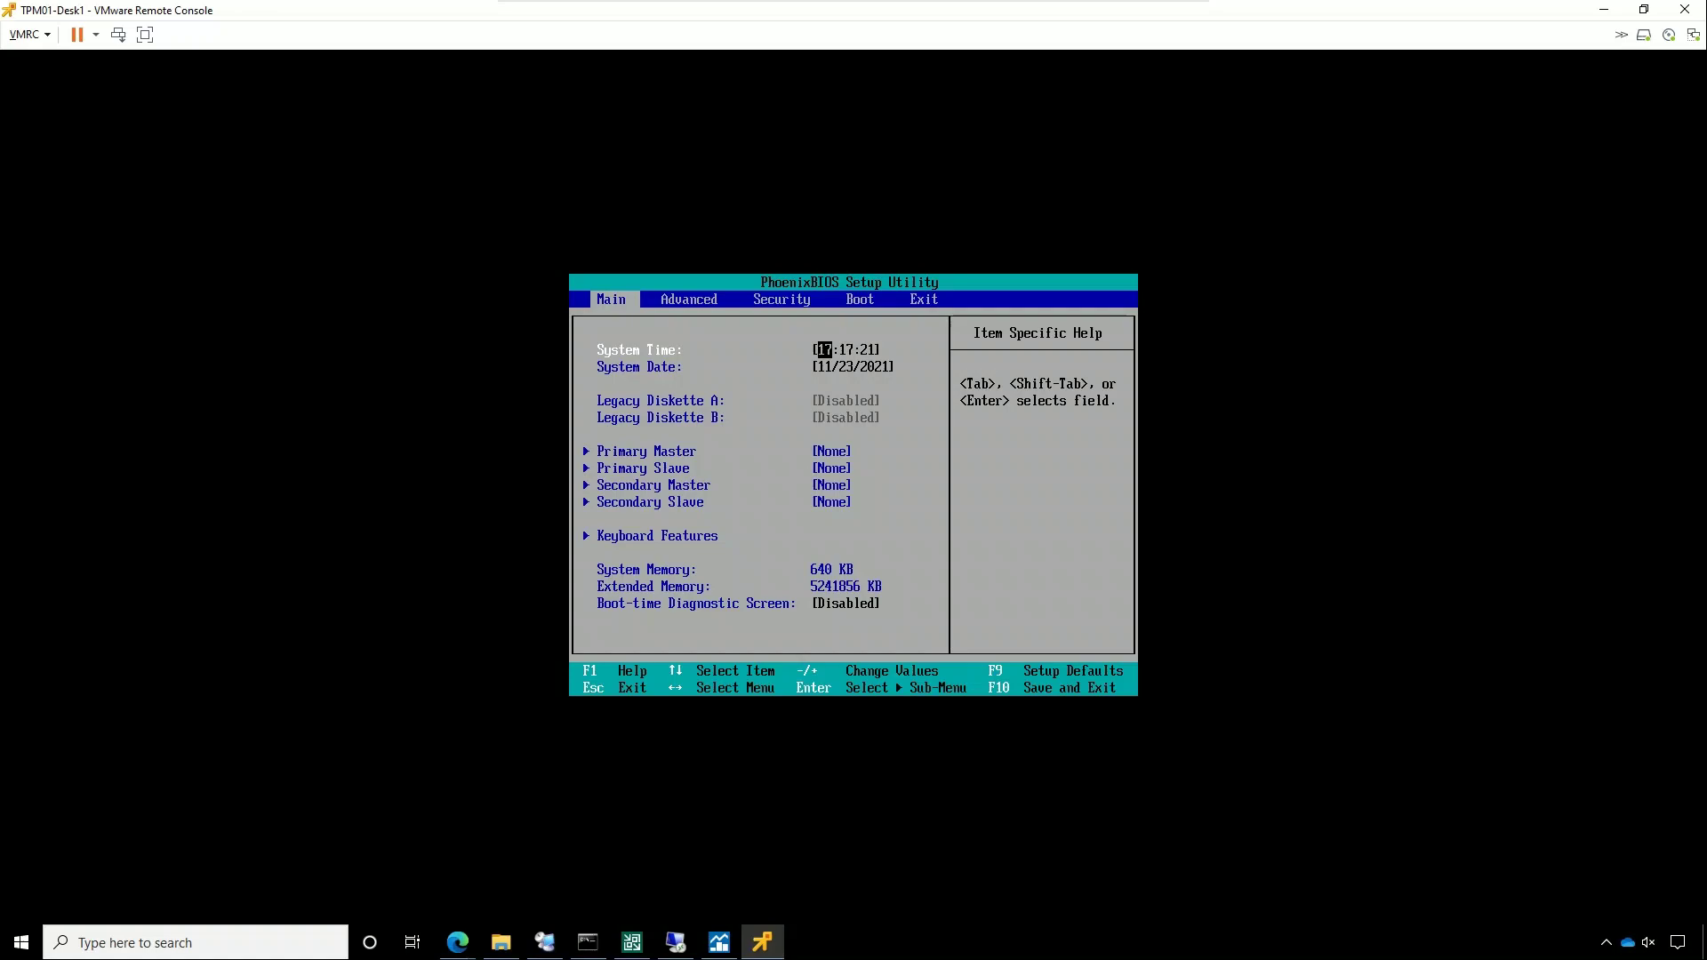
{"action": "key", "text": "Right"}
{"action": "key", "text": "Right"}
{"action": "key", "text": "Right"}
{"action": "key", "text": "Right"}
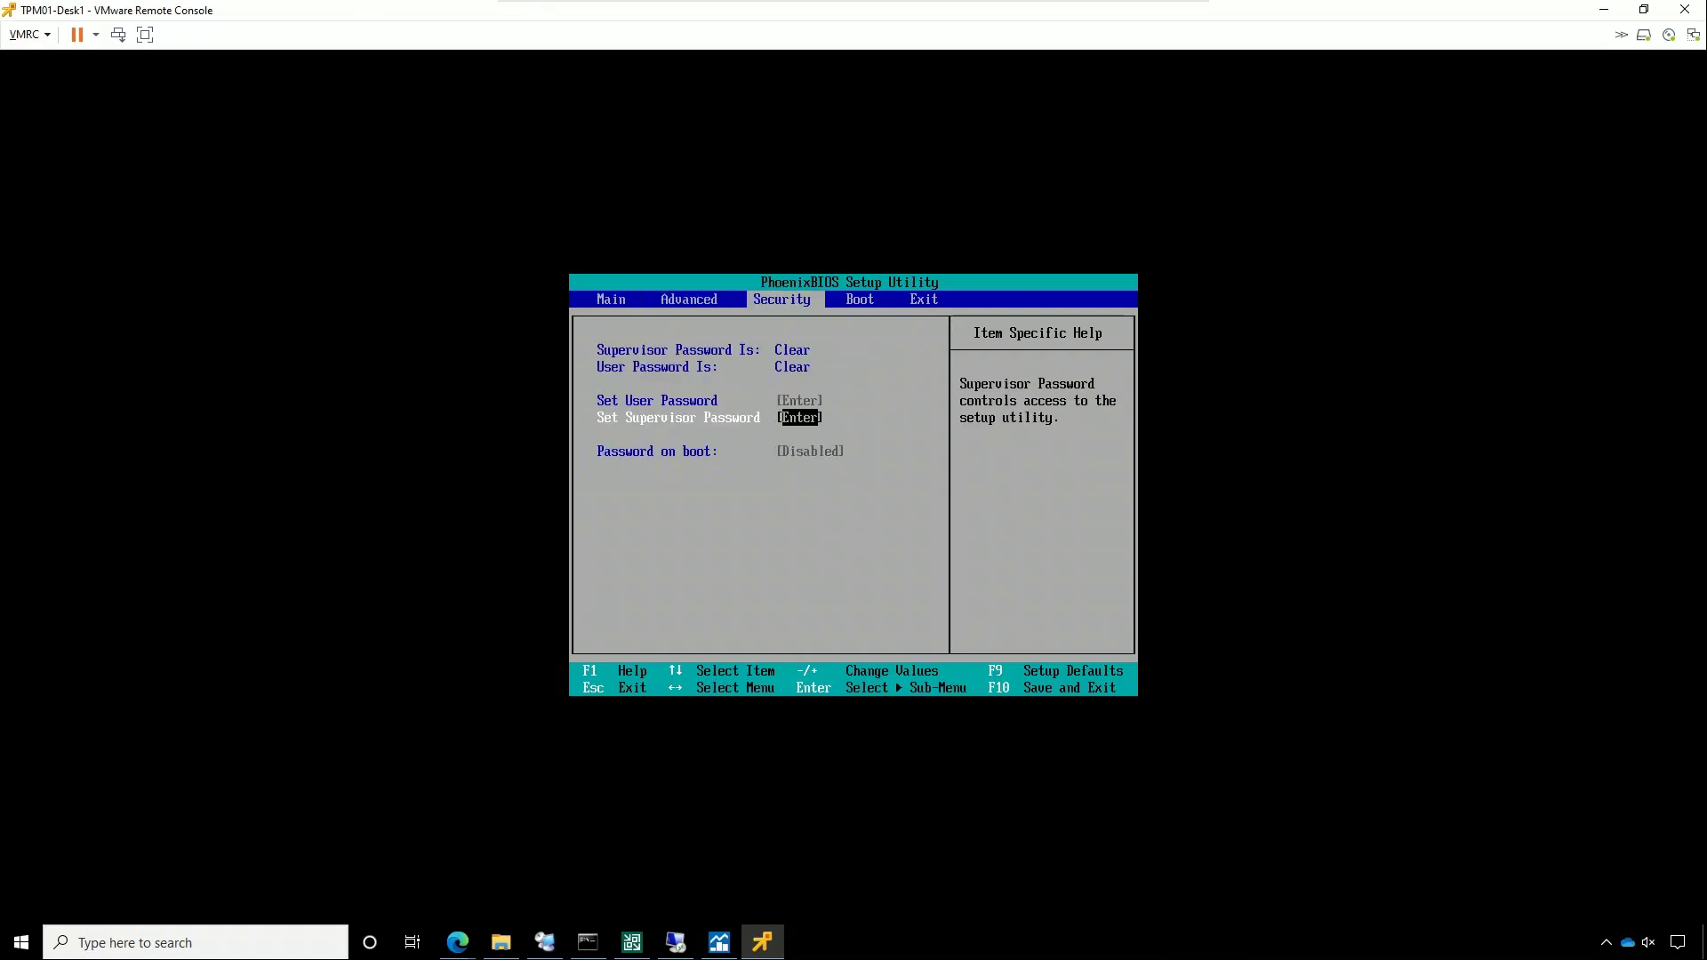
{"action": "key", "text": "Return"}
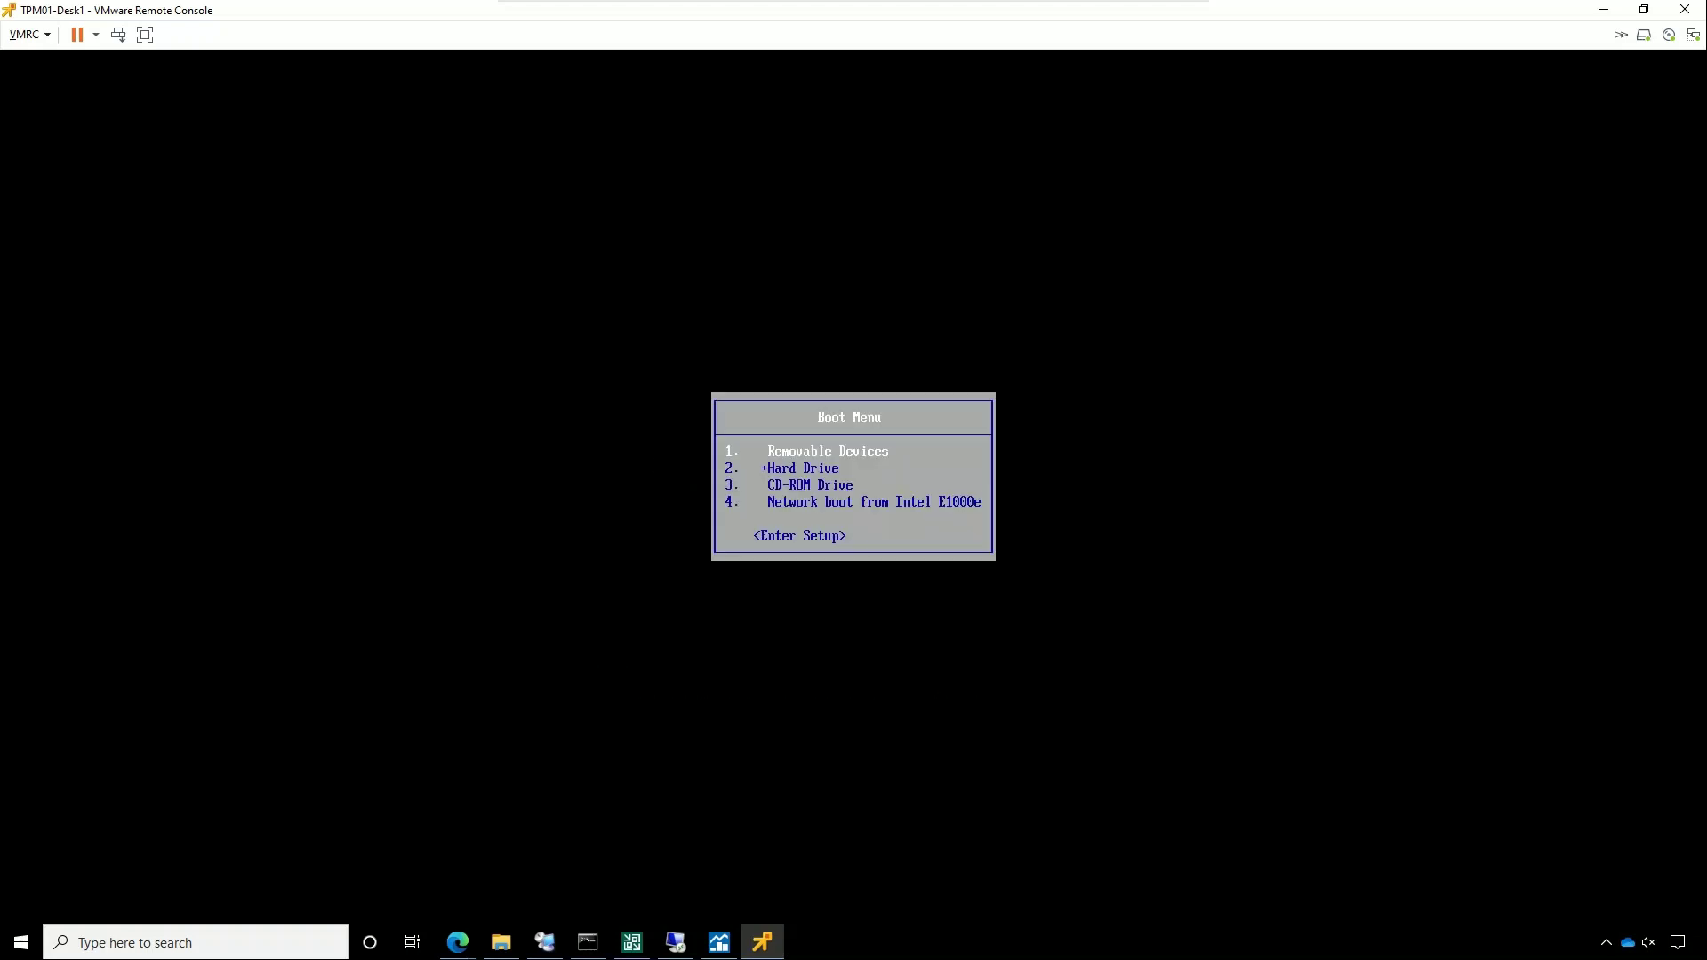
Step: Boot TPM01-Desk1 from the CD-ROM drive, checking CD/DVD drive 1 is connected
{"action": "key", "text": "Down"}
{"action": "key", "text": "Up"}
{"action": "key", "text": "Return"}
{"action": "key", "text": "Down"}
{"action": "key", "text": "Down"}
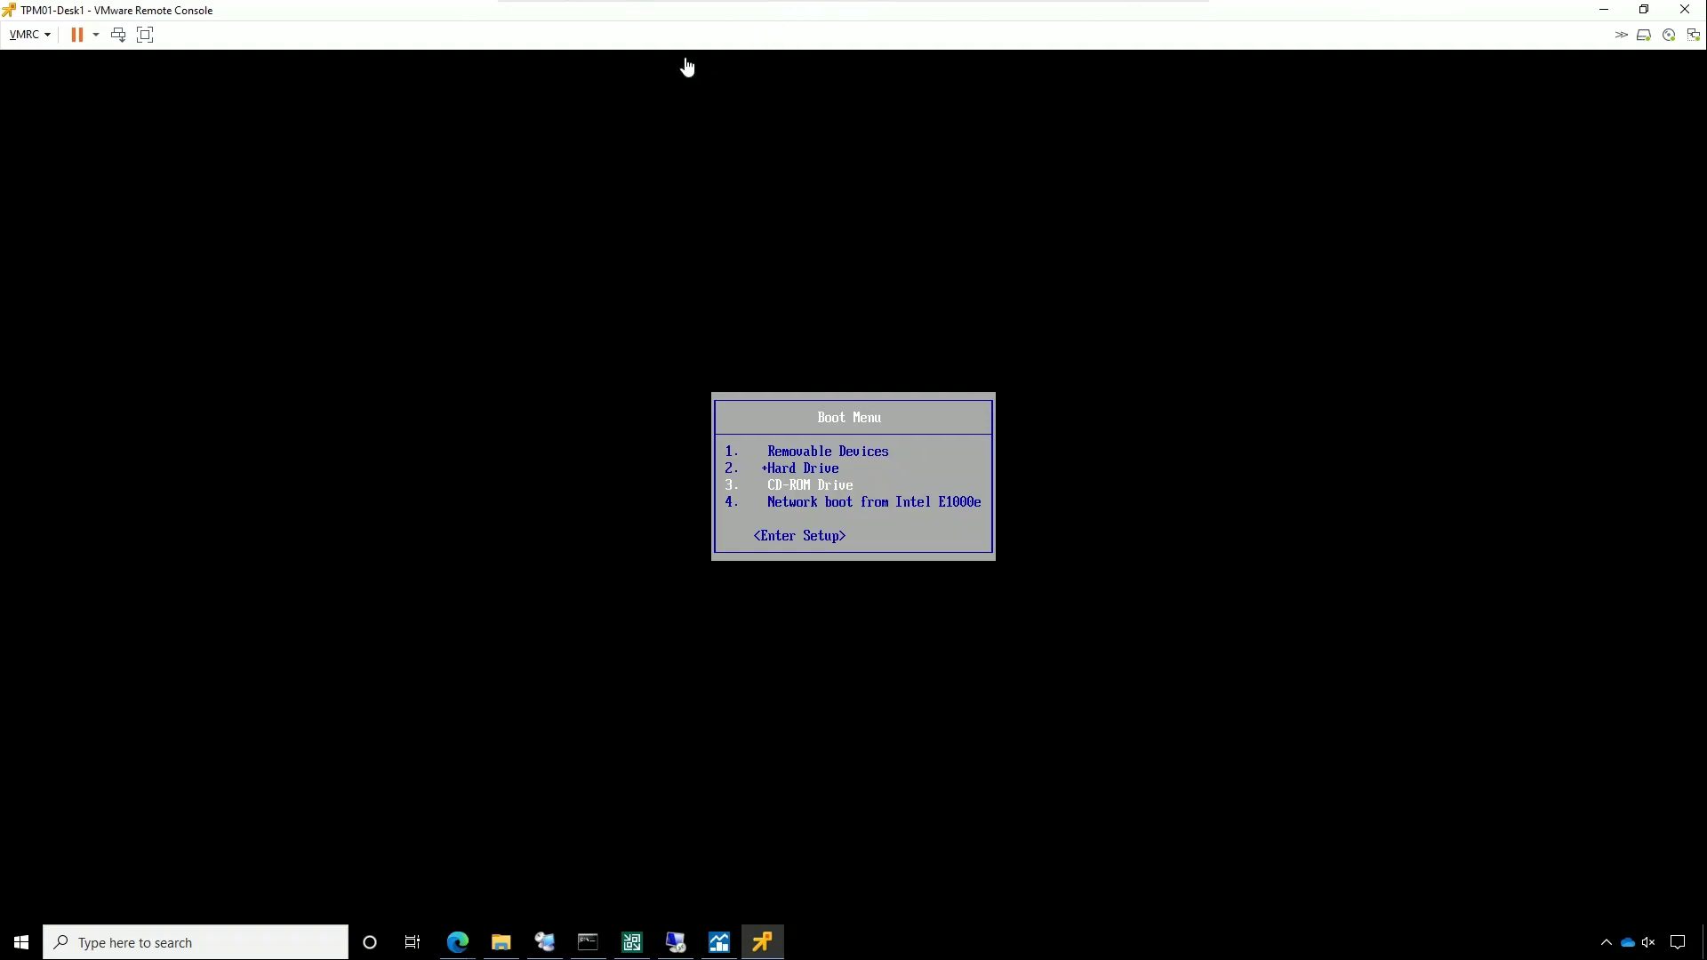
{"action": "left_click", "coordinate": [48, 36]}
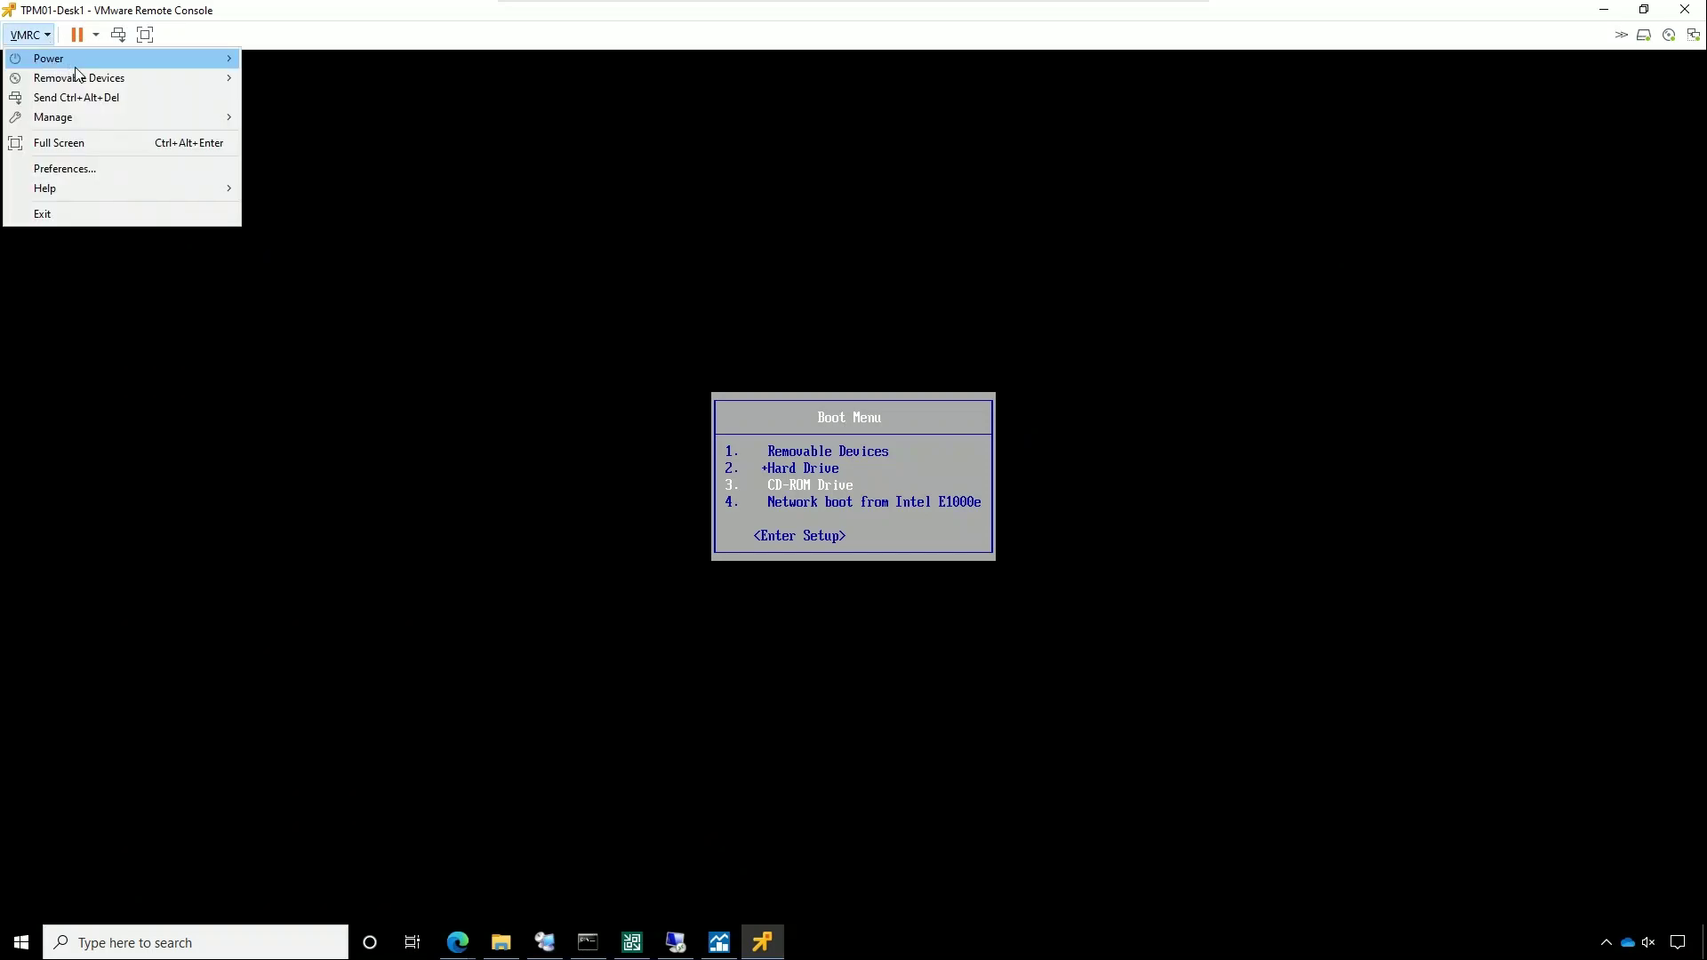
{"action": "mouse_move", "coordinate": [135, 82]}
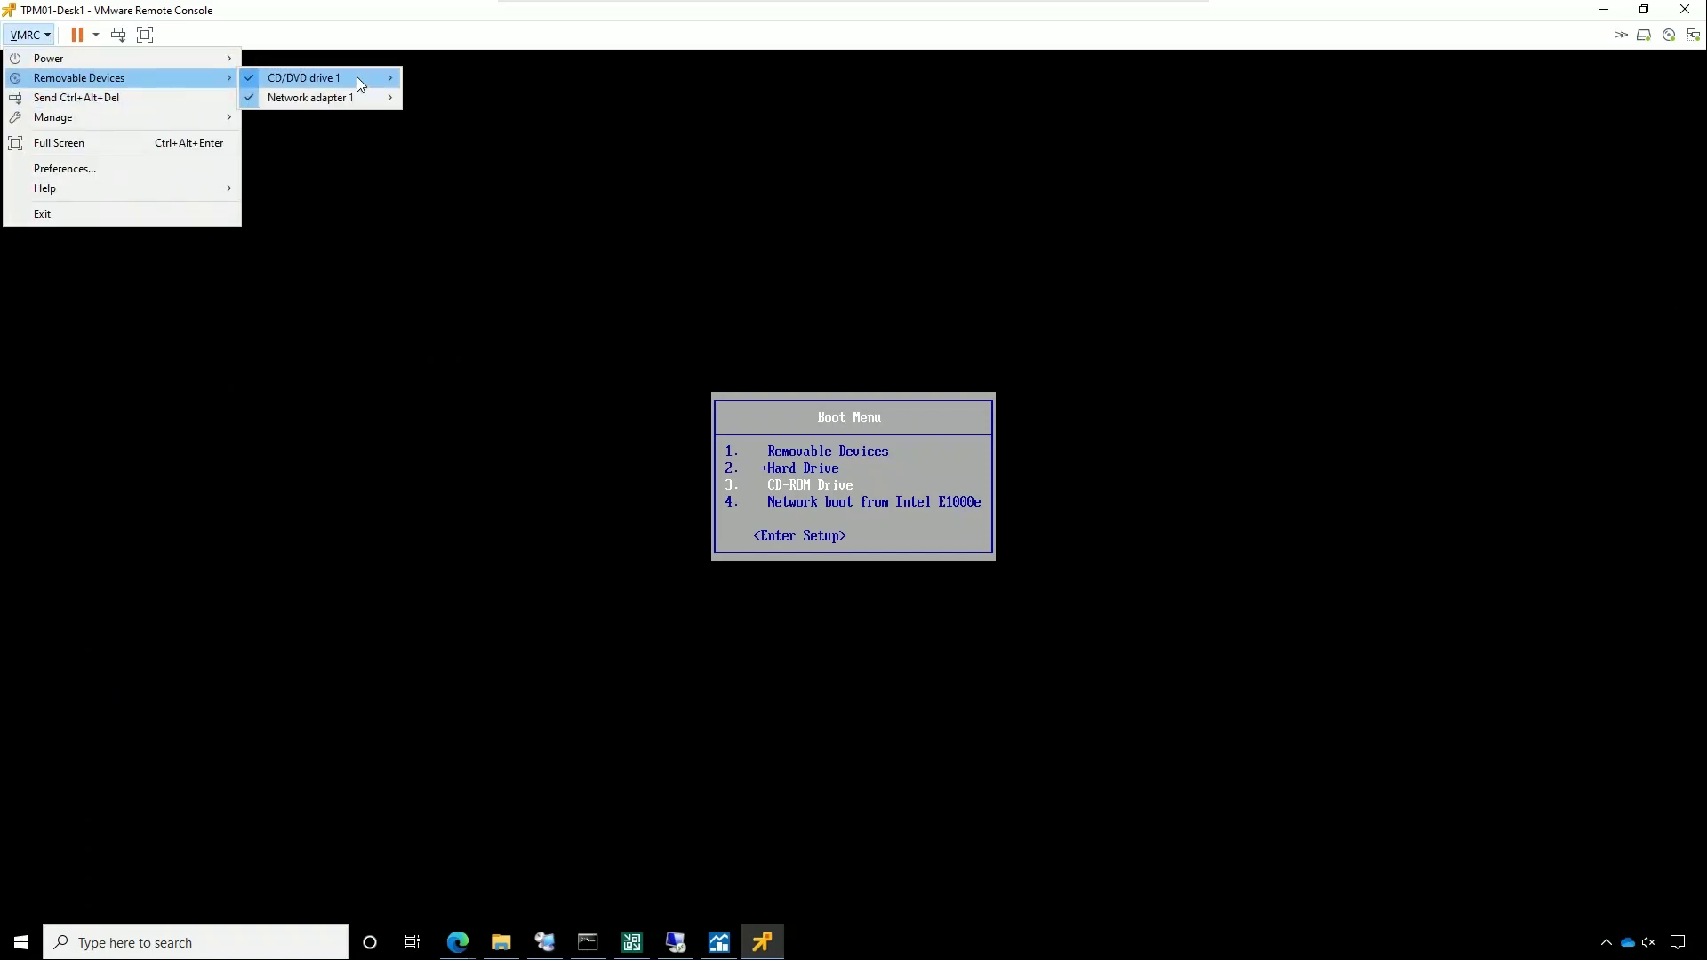
{"action": "mouse_move", "coordinate": [382, 78]}
{"action": "left_click", "coordinate": [1238, 504]}
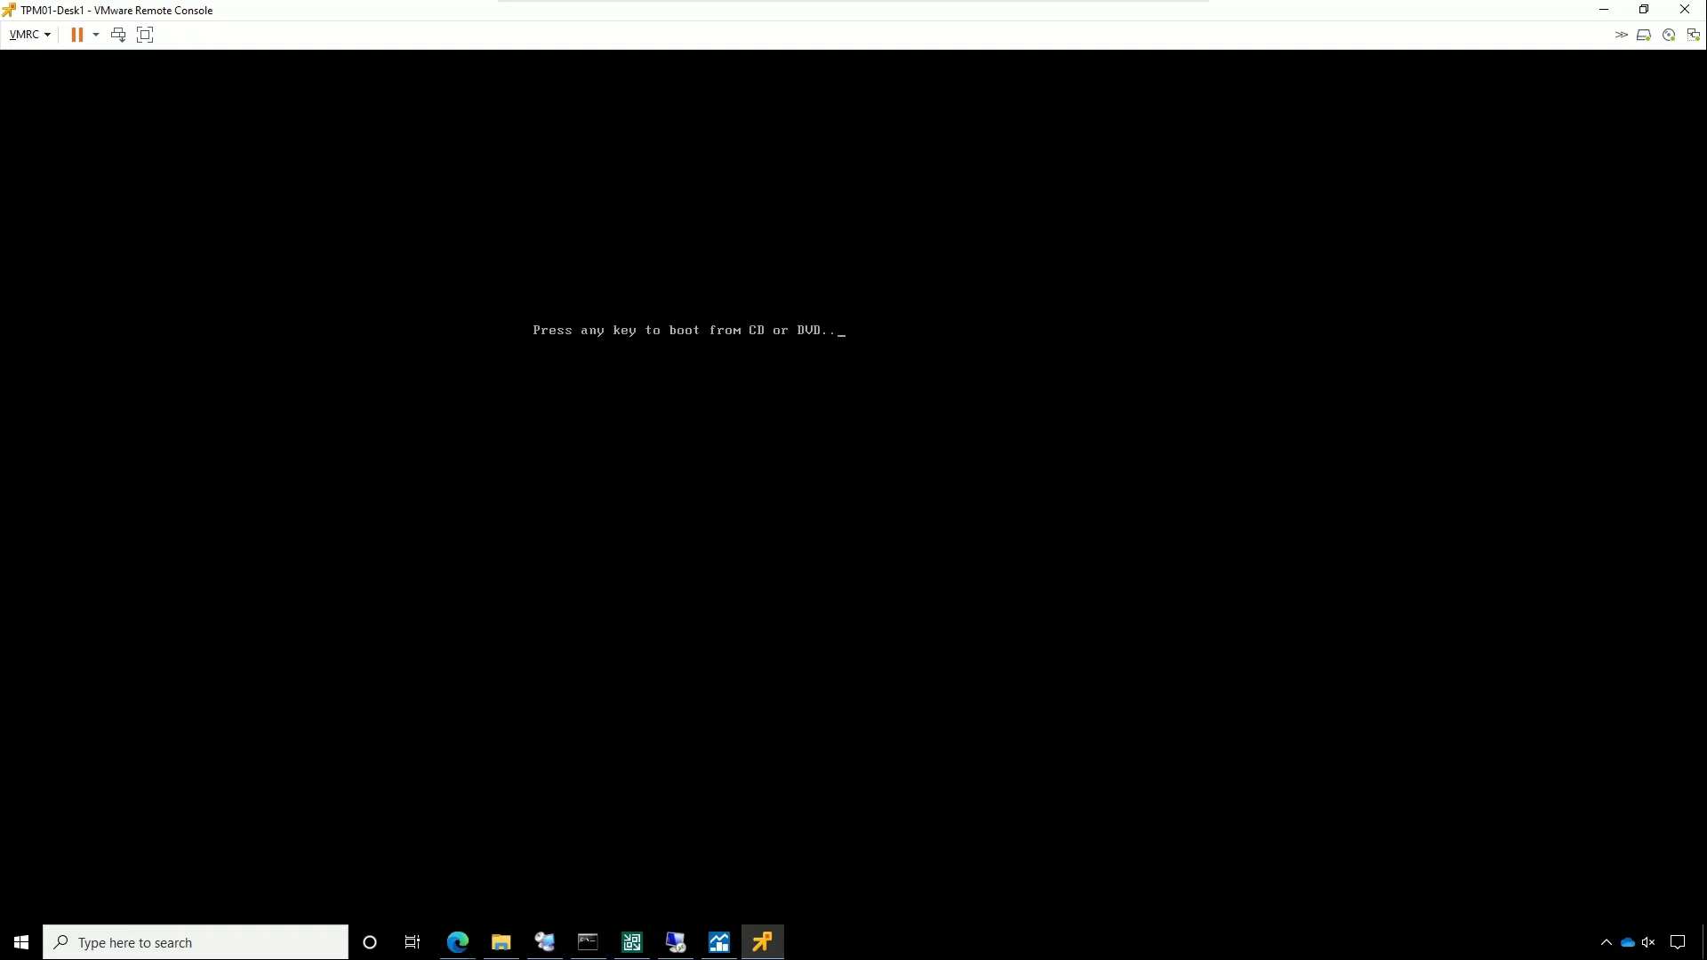
Step: Press a key at the boot-from-CD prompt to load the Volume Level Restore wizard
{"action": "key", "text": "Return"}
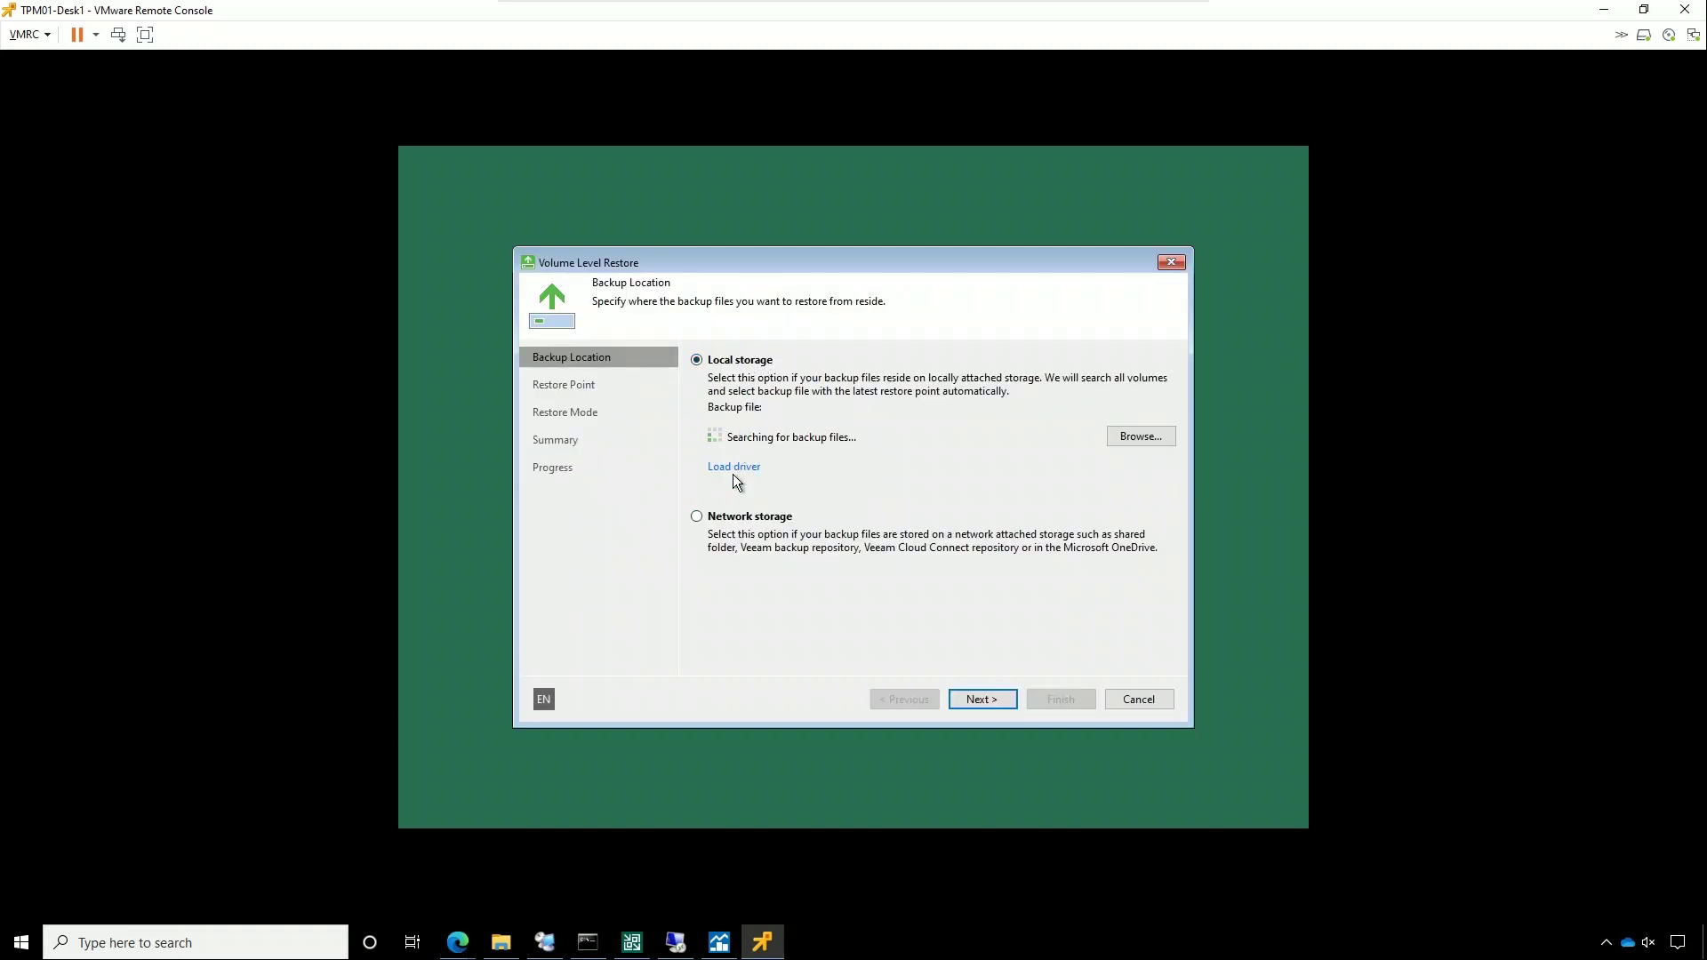
Step: Choose network storage with a Veeam backup repository as the restore source
{"action": "left_click", "coordinate": [740, 520]}
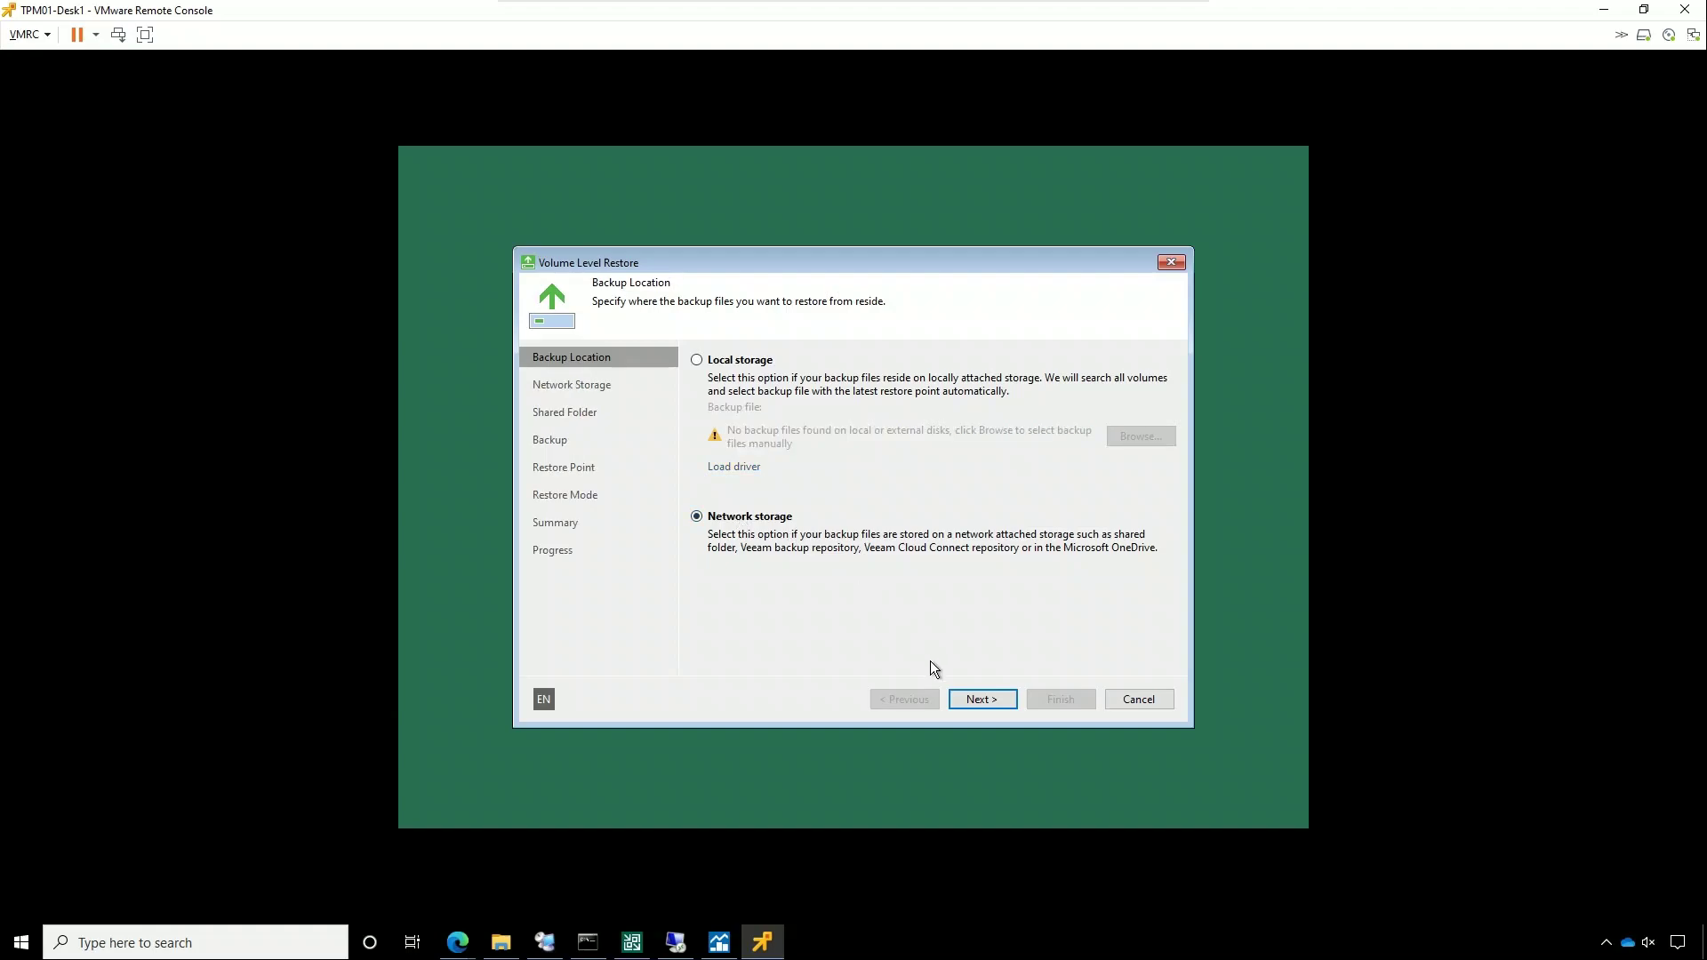
{"action": "left_click", "coordinate": [979, 700]}
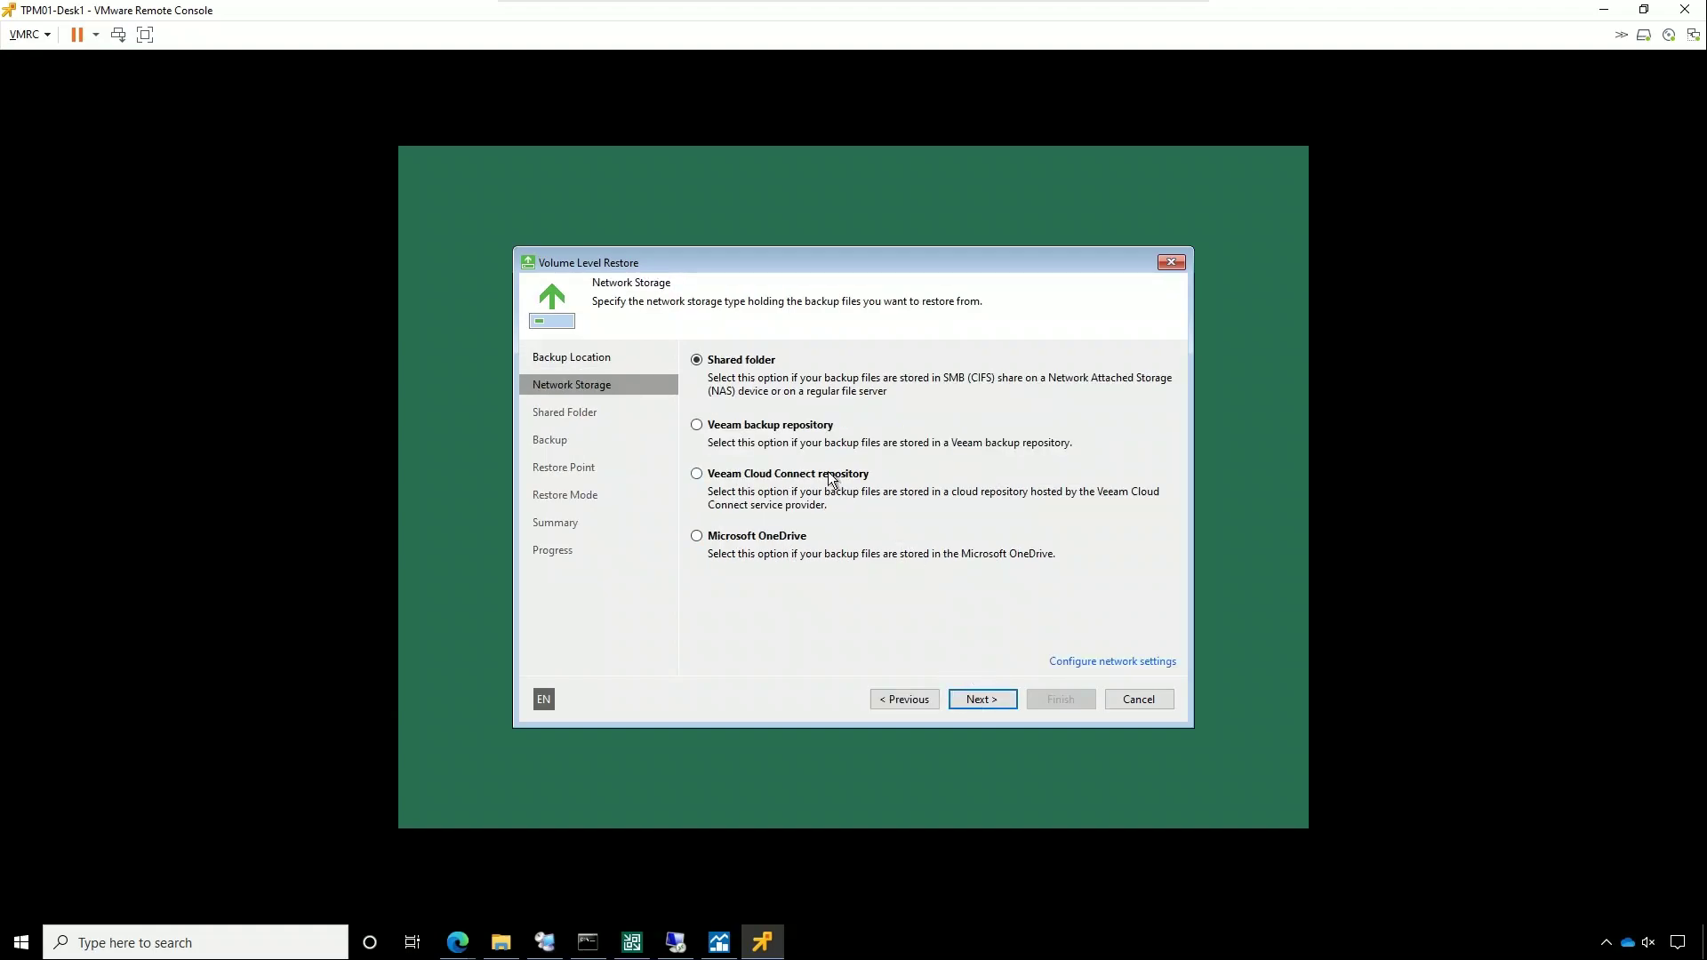
{"action": "left_click", "coordinate": [791, 443]}
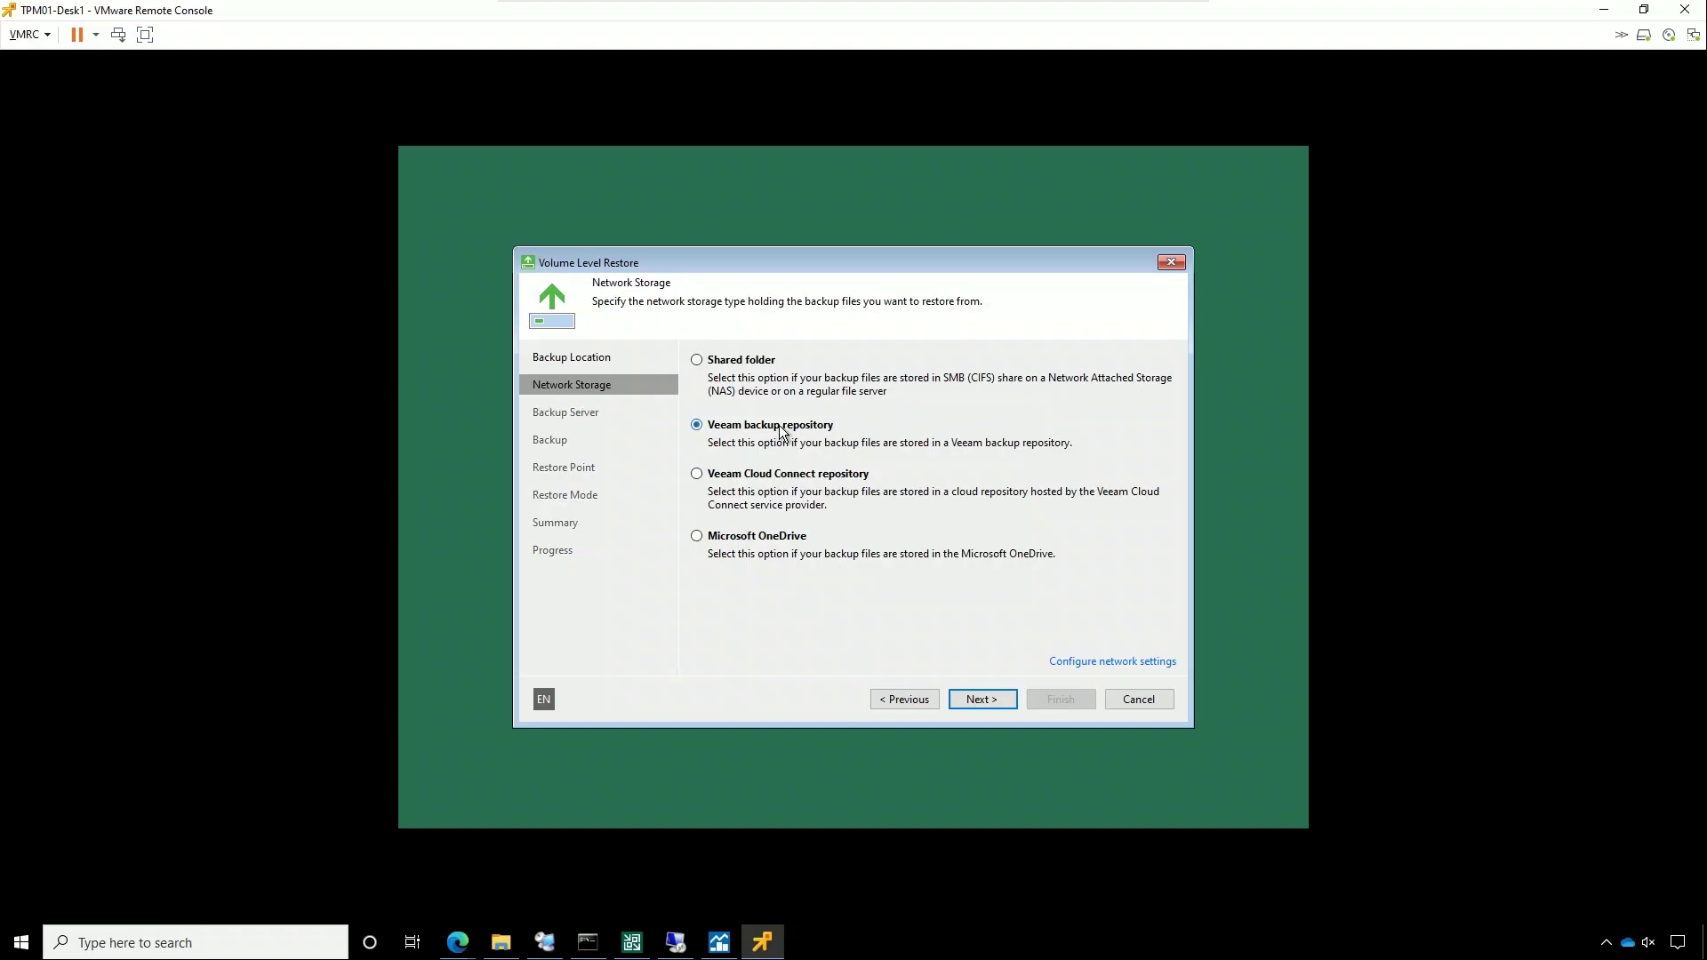
{"action": "left_click", "coordinate": [976, 696]}
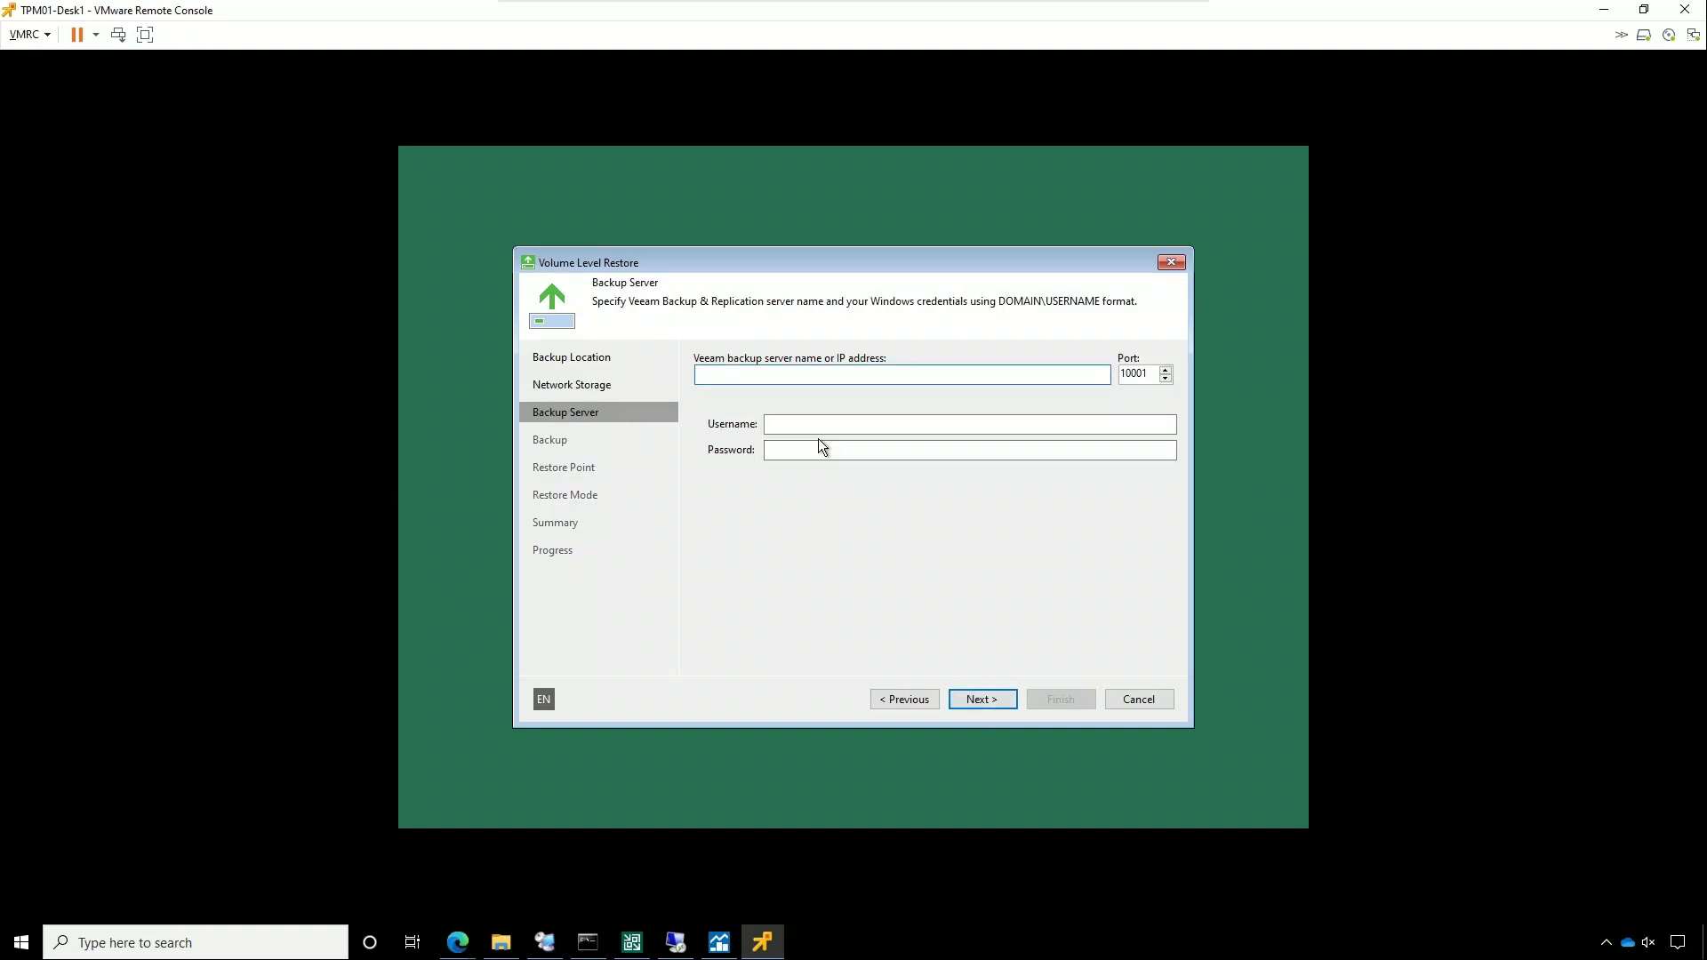
Step: Connect to server tpm01-ks100 with the account username and password, then sort backups by name
{"action": "type", "text": "tpm01-ks100"}
{"action": "left_click", "coordinate": [766, 424]}
{"action": "type", "text": "ro"}
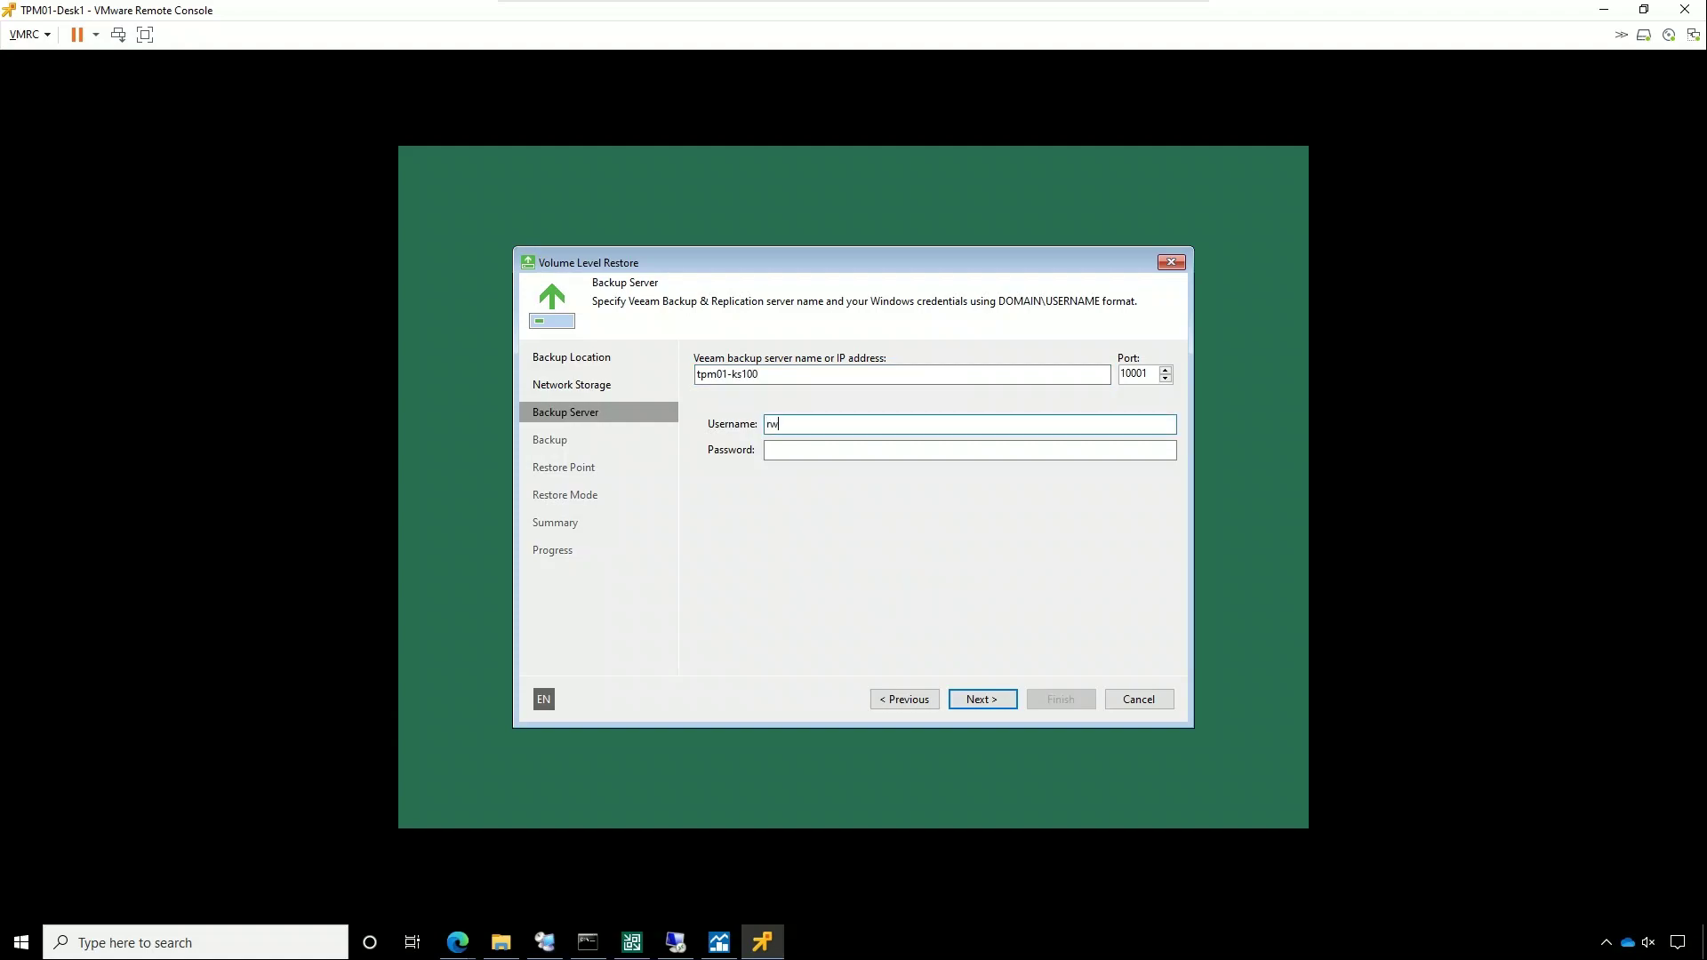
{"action": "key", "text": "BackSpace"}
{"action": "key", "text": "BackSpace"}
{"action": "type", "text": "aplabs\rickvanover"}
{"action": "key", "text": "Tab"}
{"action": "type", "text": "************"}
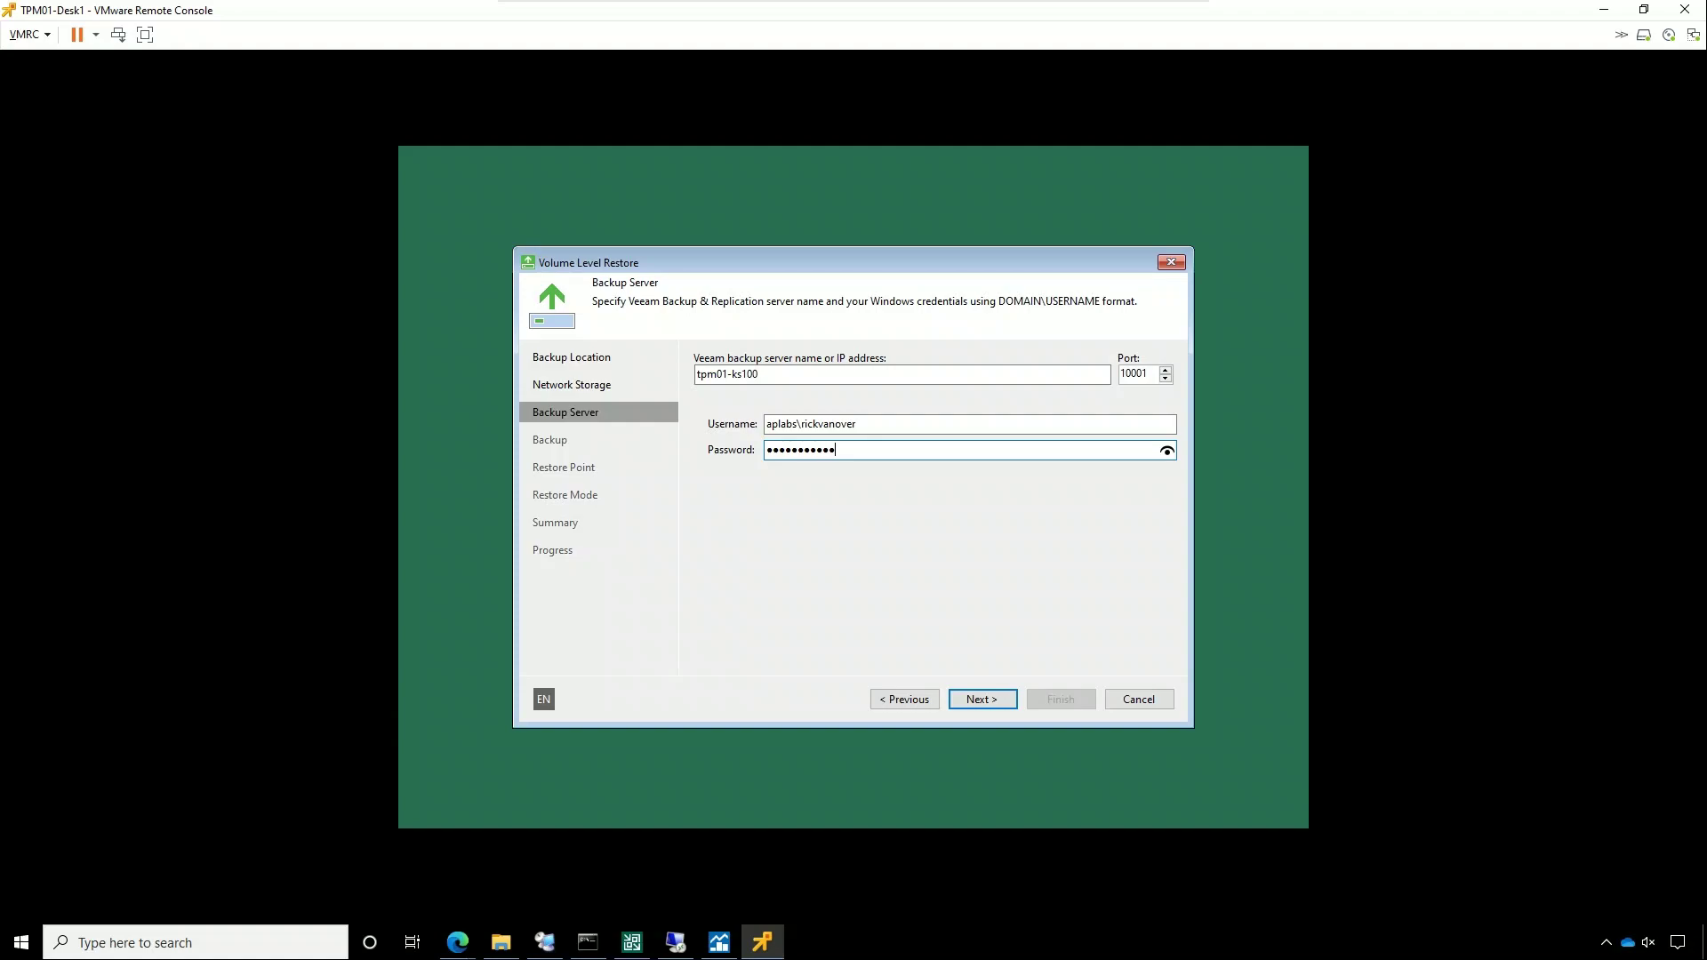
{"action": "key", "text": "Return"}
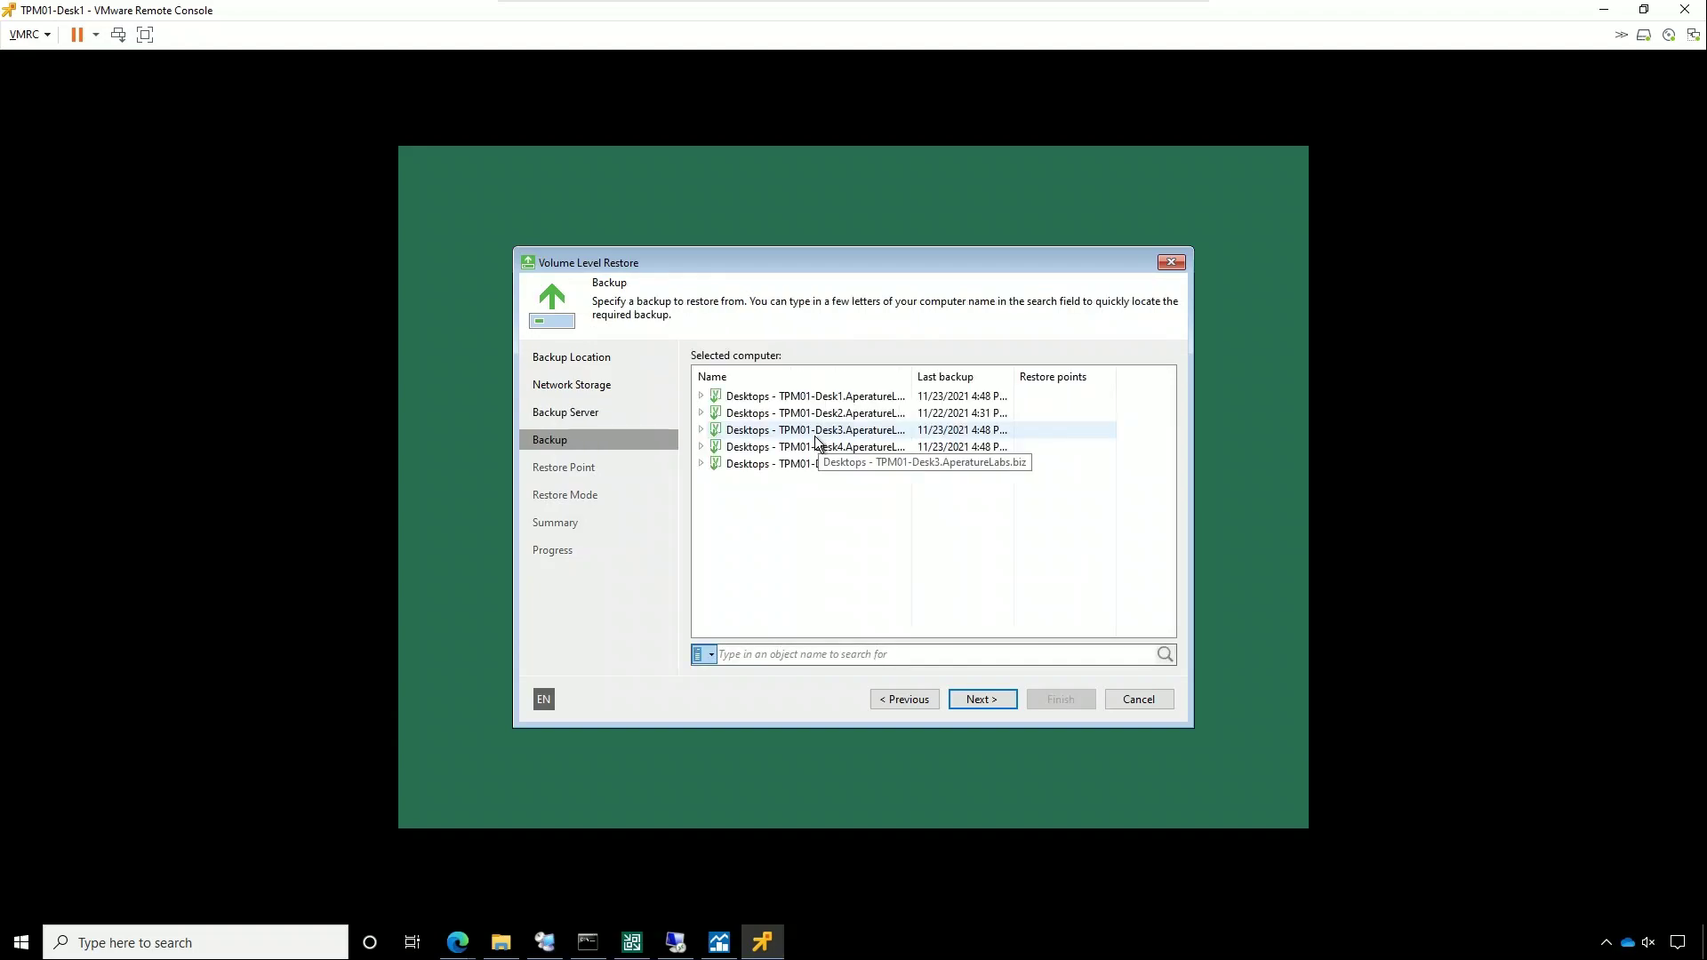
{"action": "left_click", "coordinate": [814, 377]}
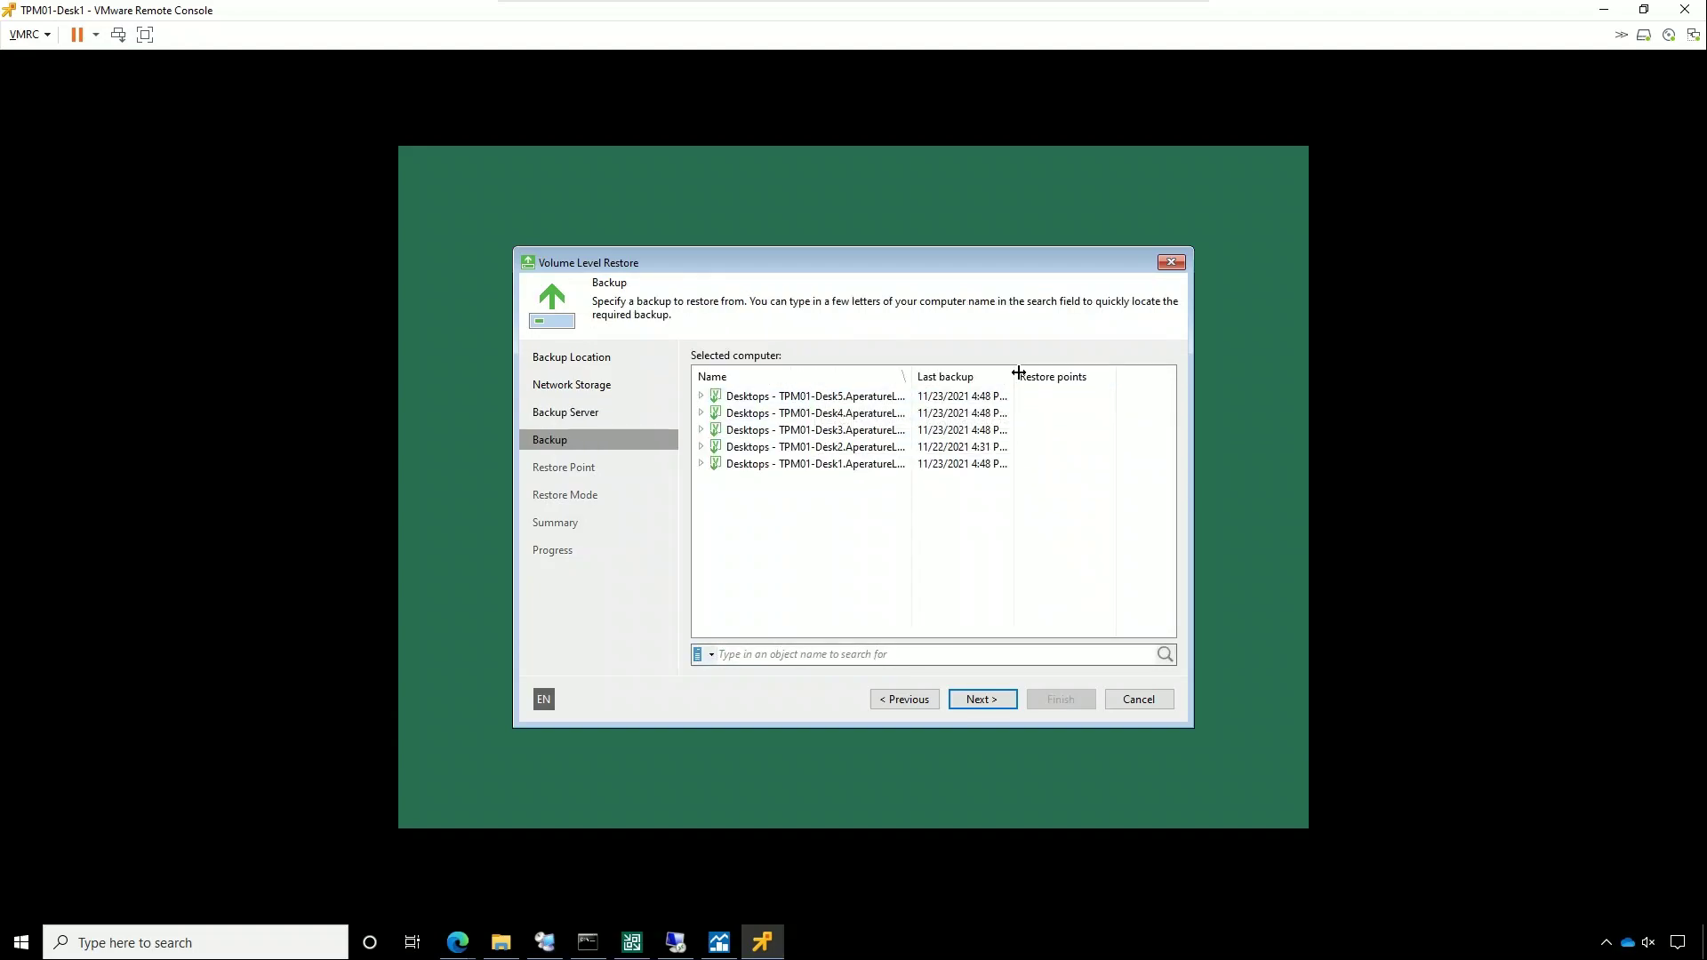
{"action": "left_click_drag", "start_coordinate": [1018, 374], "coordinate": [1174, 381]}
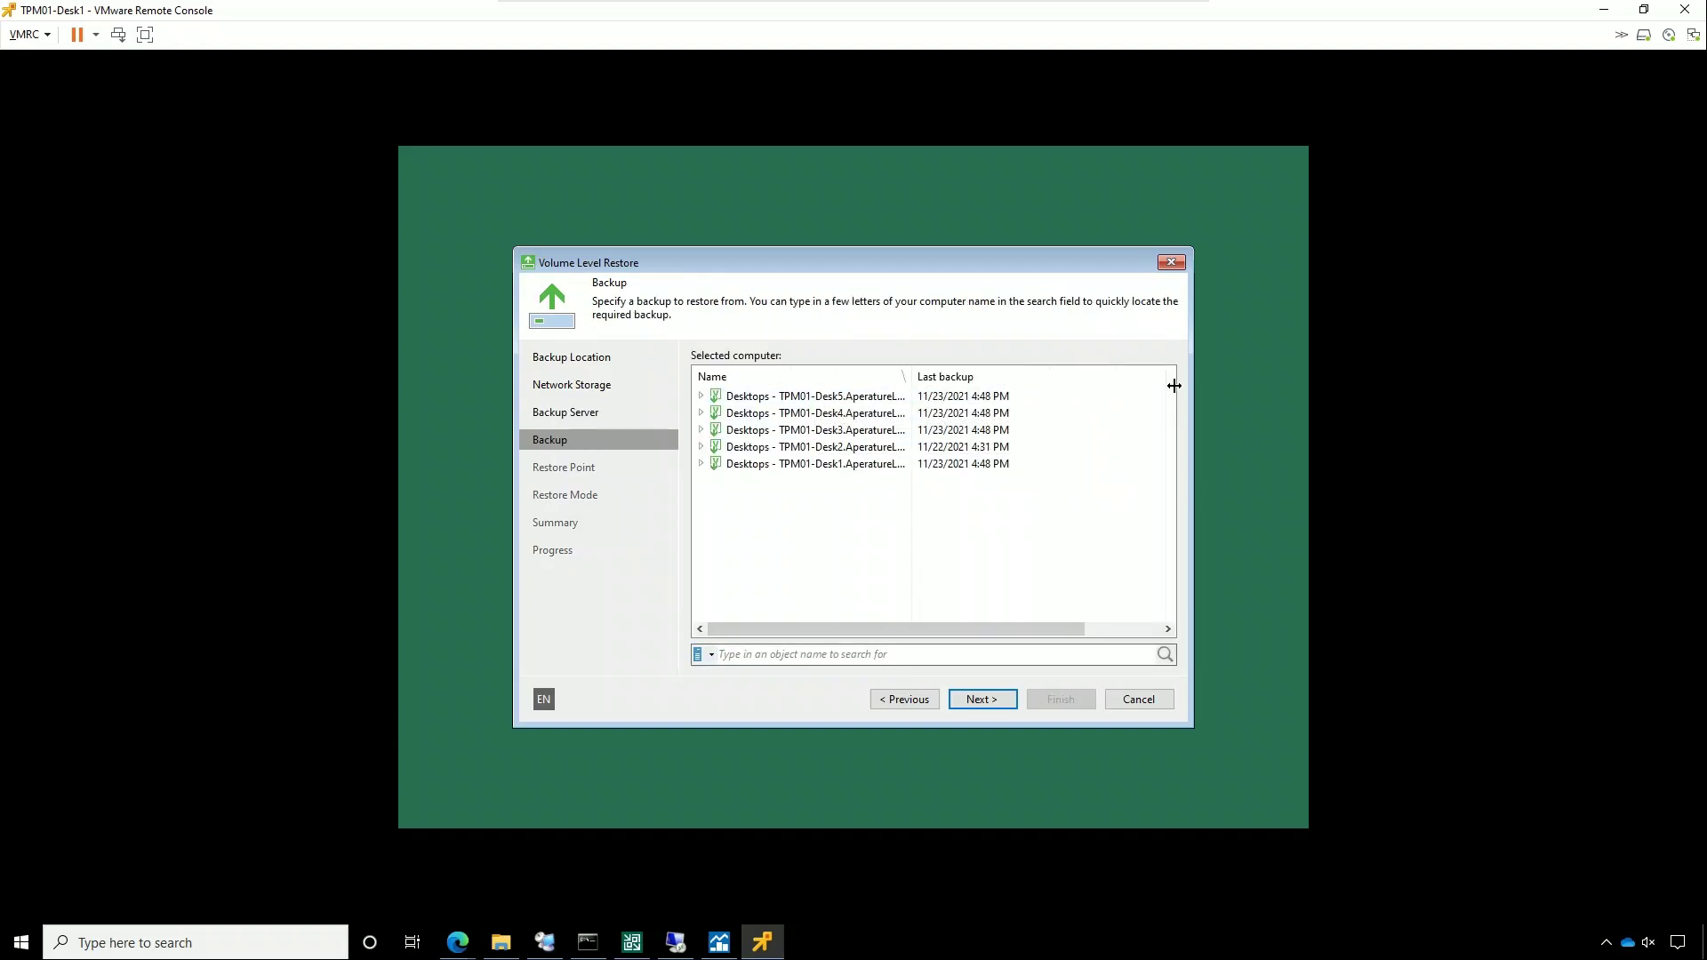
Step: Pick TPM01-Desk1.AperatureLabs.biz, keep the latest restore point, and choose Manual restore (advanced)
{"action": "double_click", "coordinate": [799, 463]}
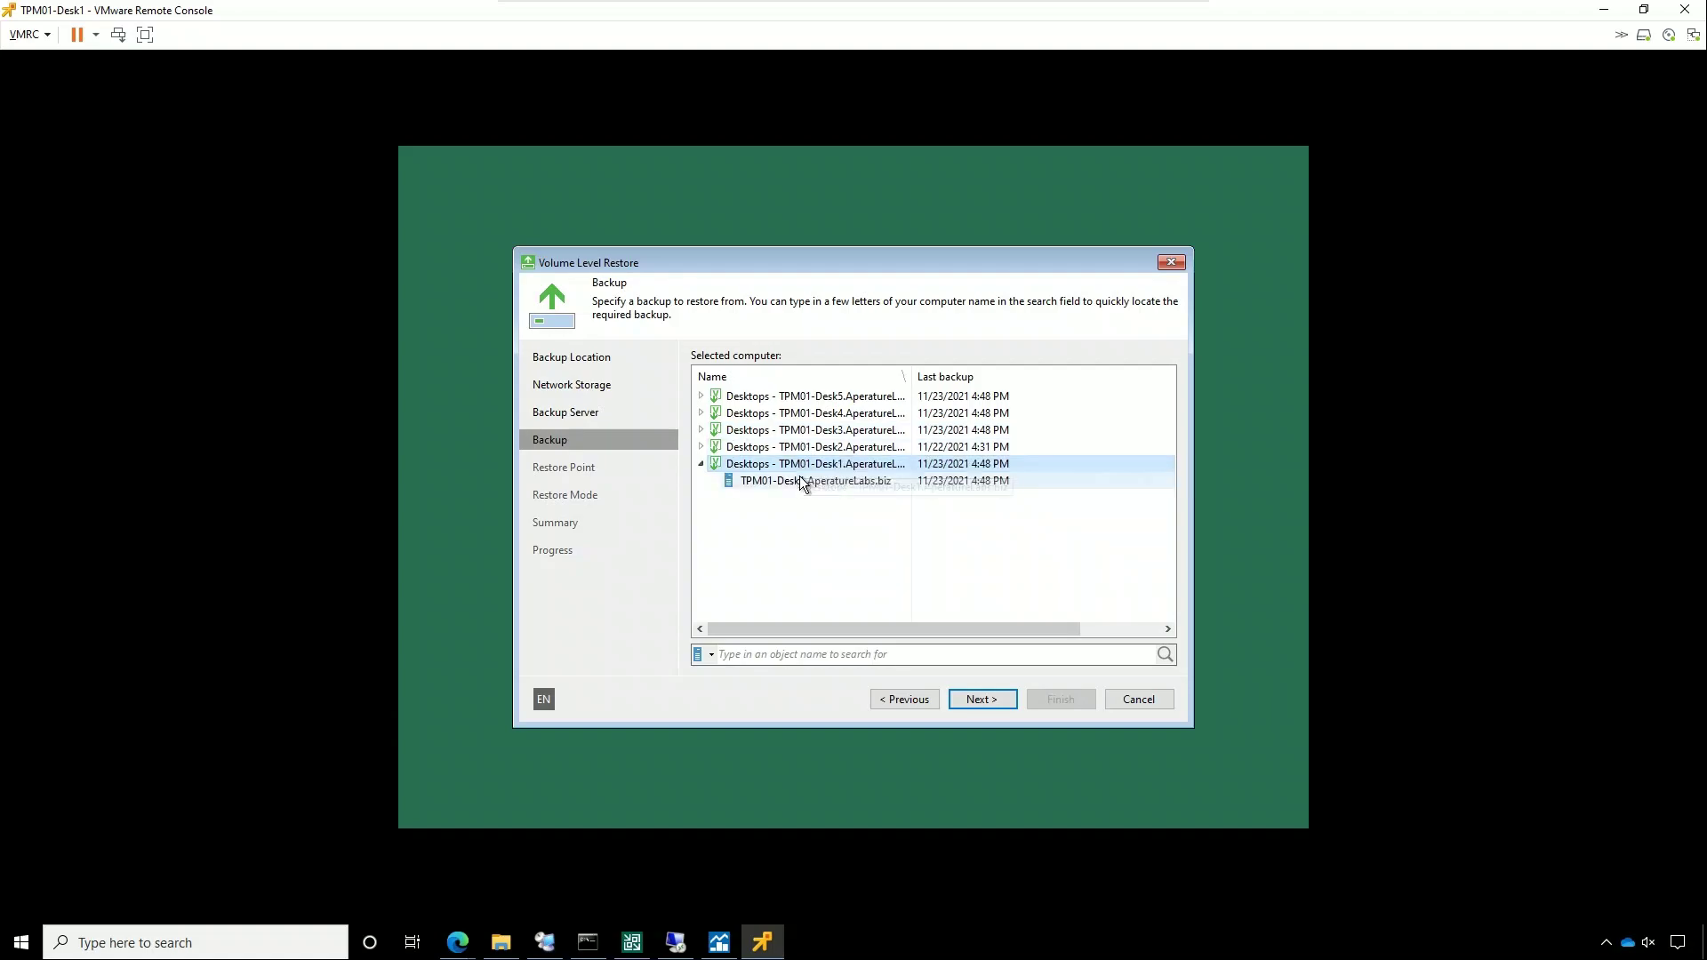
{"action": "left_click", "coordinate": [798, 478]}
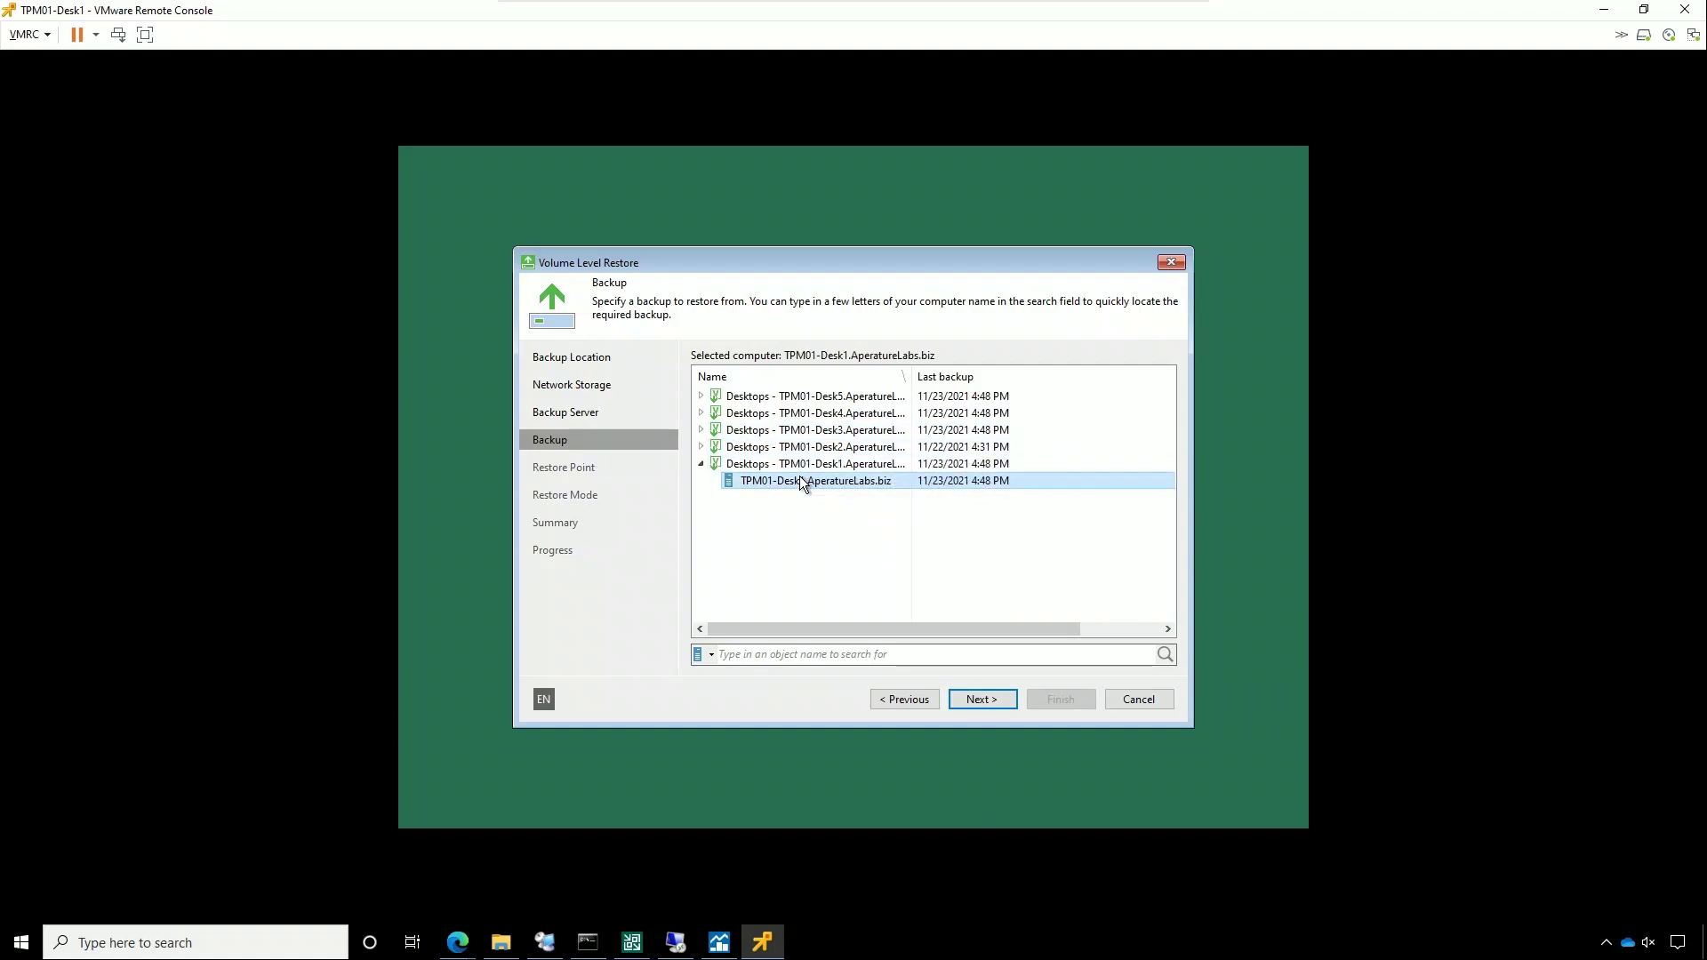
{"action": "left_click", "coordinate": [983, 699]}
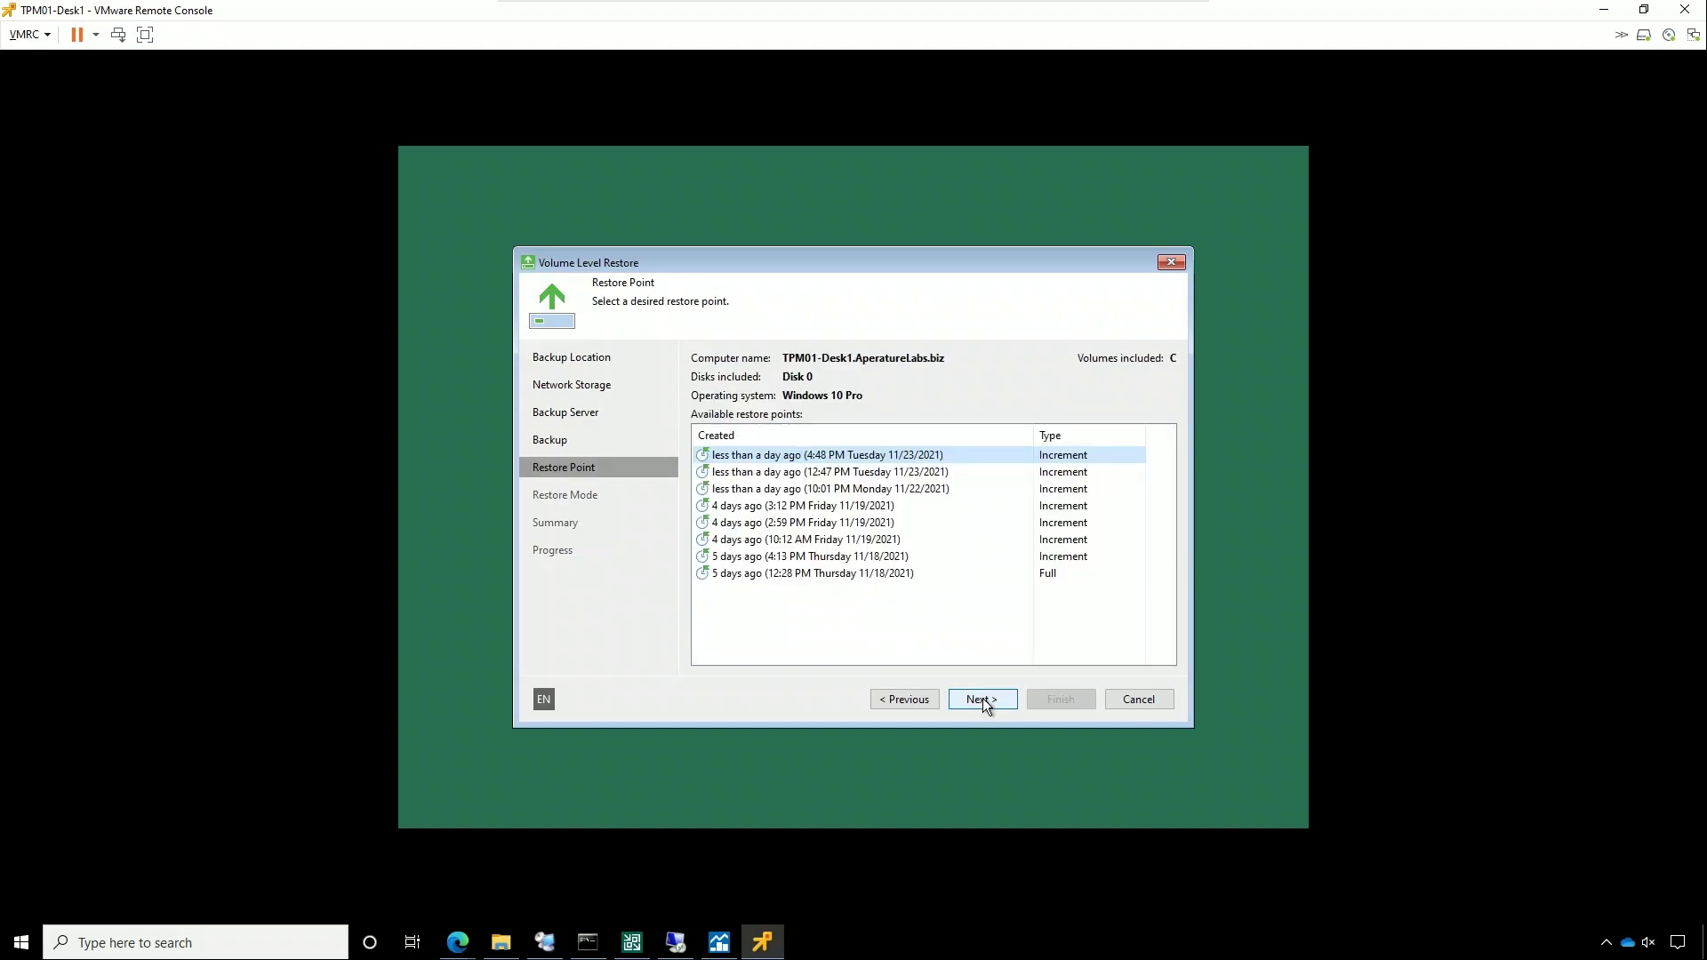
{"action": "left_click", "coordinate": [984, 698]}
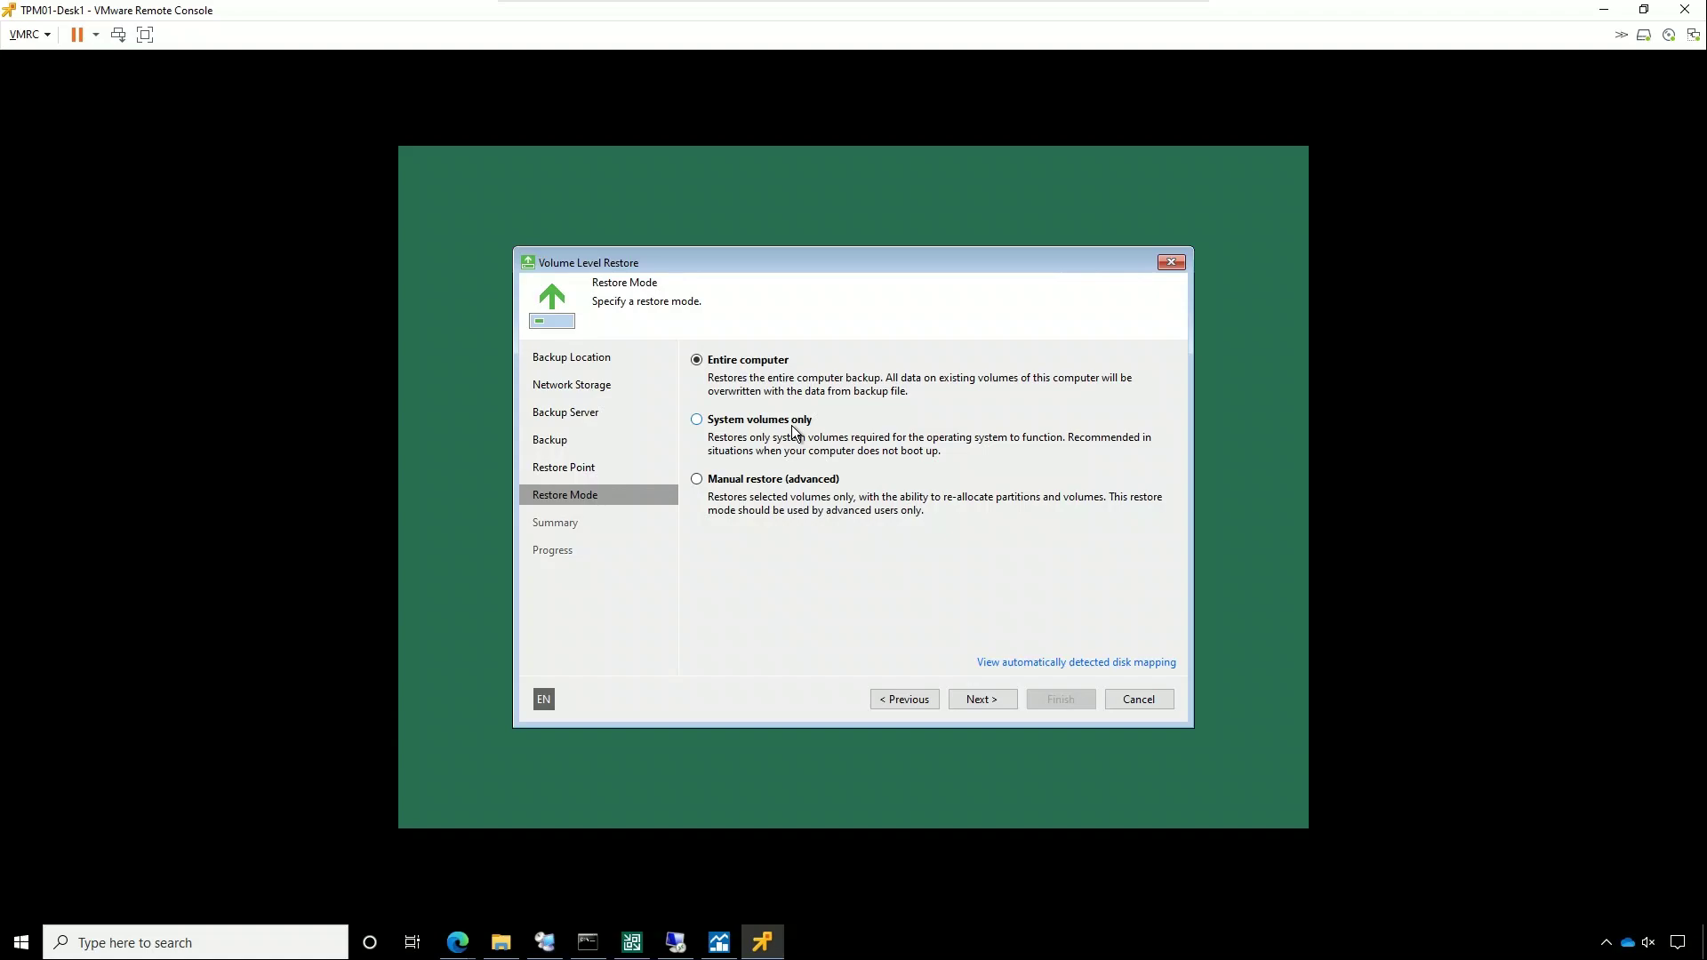
{"action": "left_click", "coordinate": [765, 485]}
{"action": "left_click", "coordinate": [973, 704]}
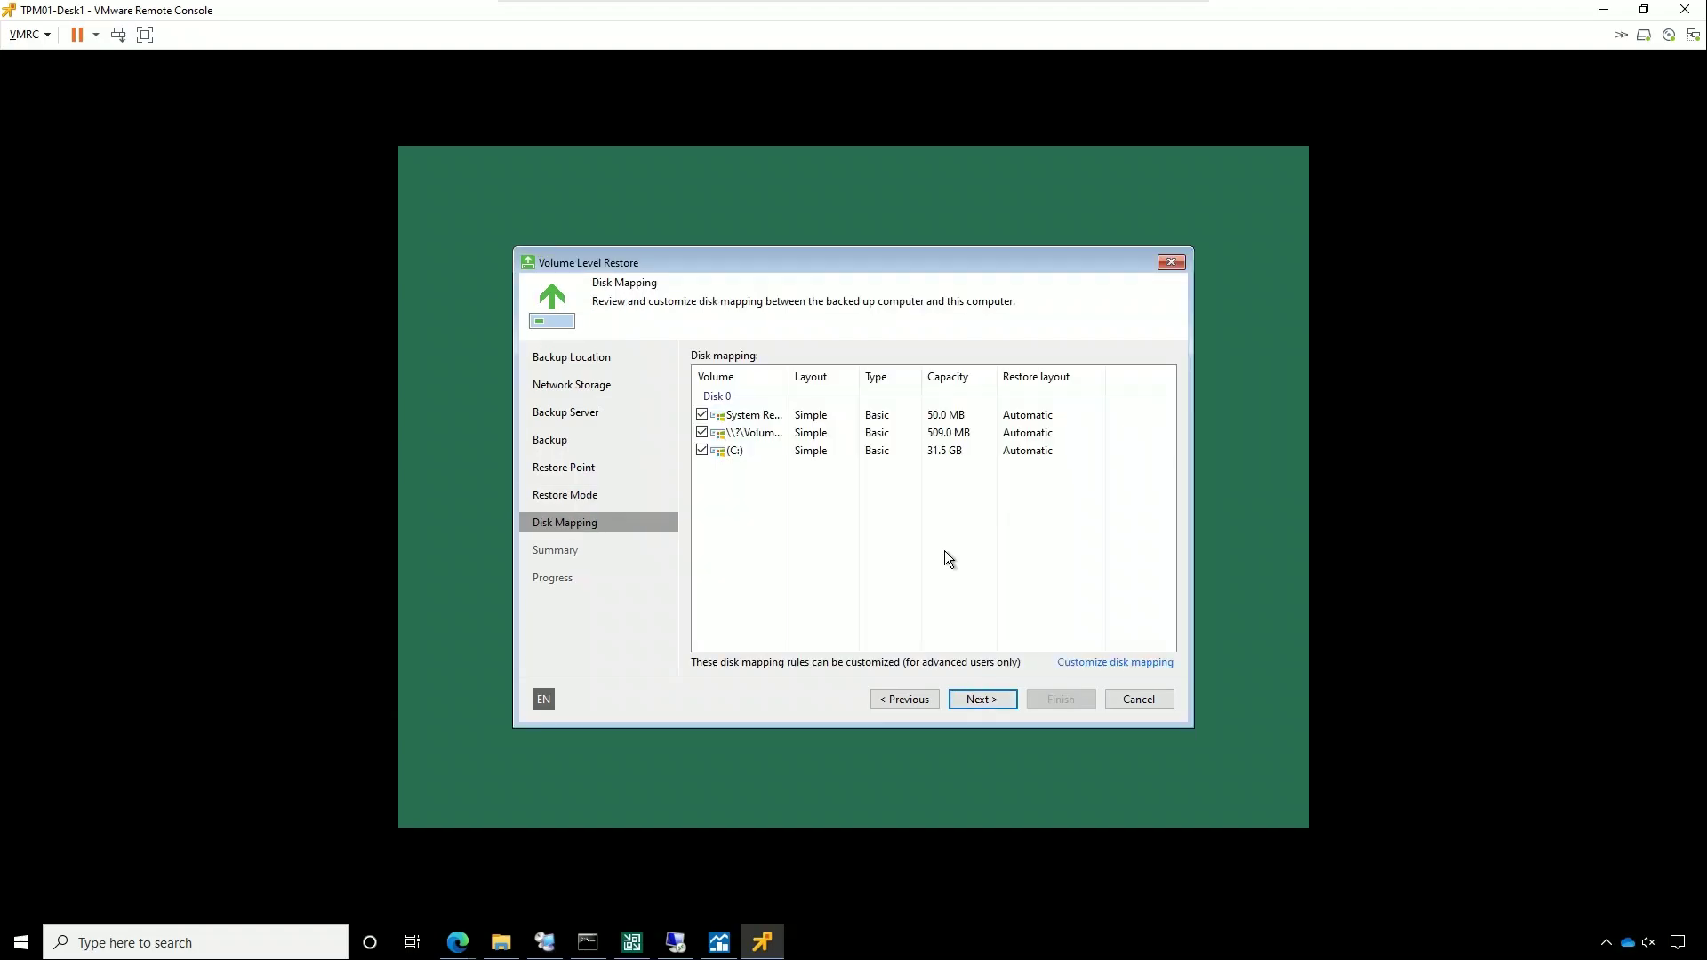
Step: Review the 509 MB and C: volumes, widen the Volume column, and open Customize disk mapping
{"action": "left_click", "coordinate": [805, 433]}
{"action": "left_click_drag", "start_coordinate": [790, 382], "coordinate": [967, 376]}
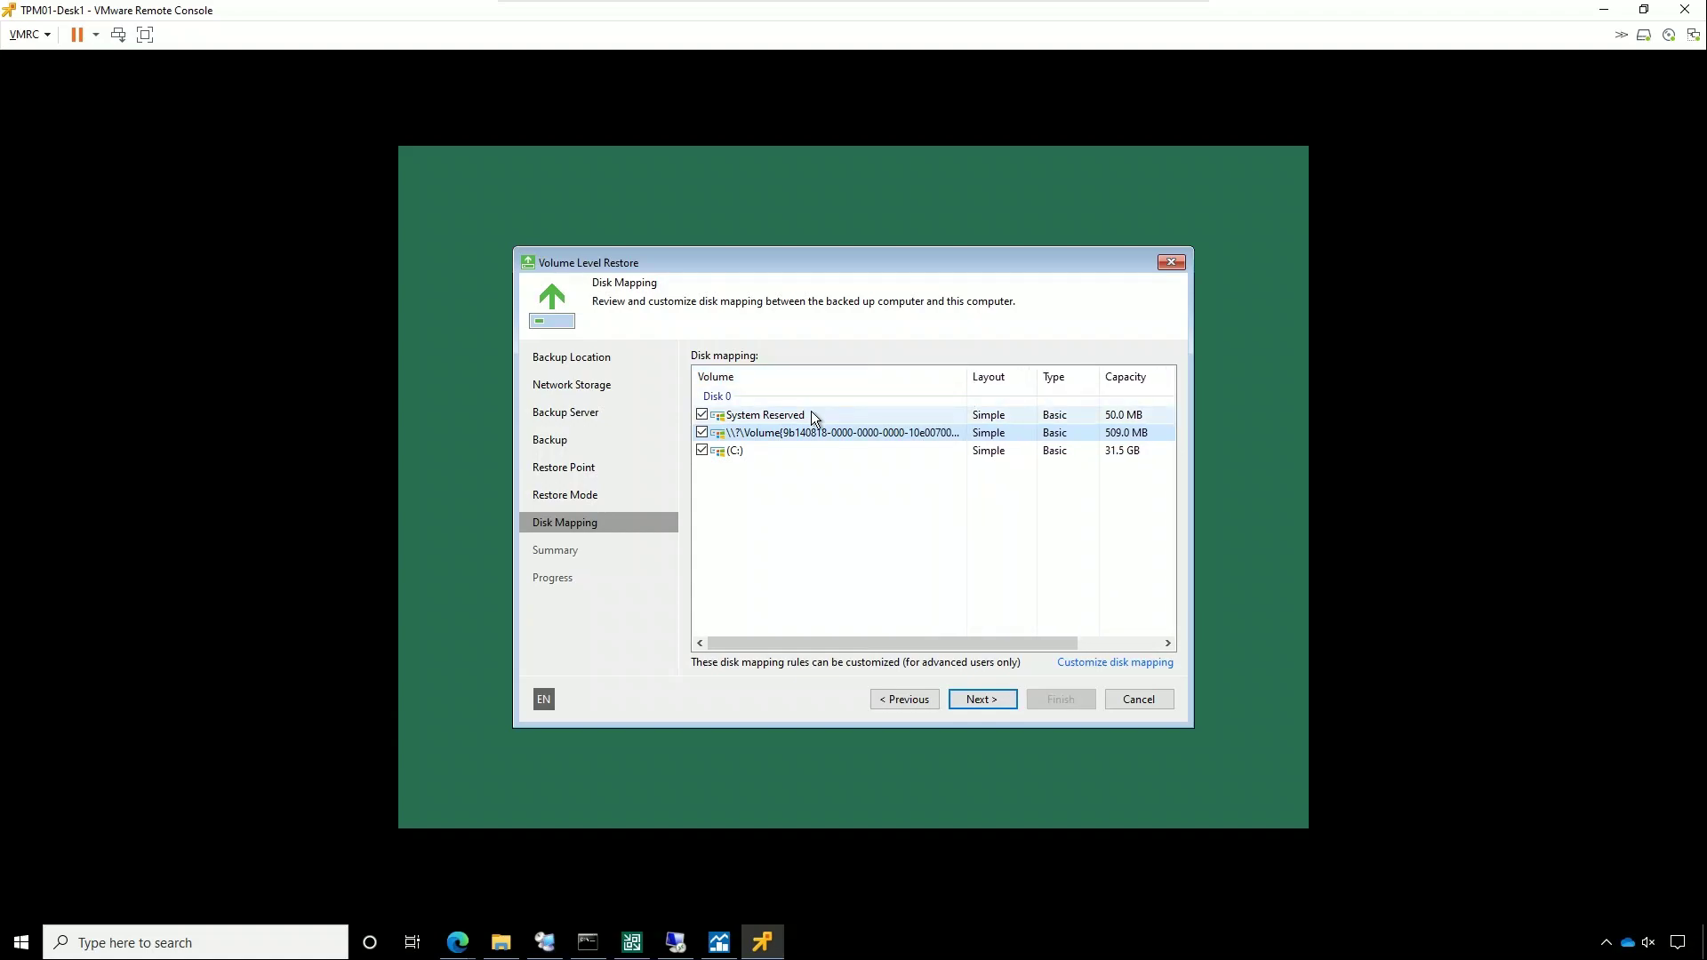
{"action": "left_click", "coordinate": [925, 454]}
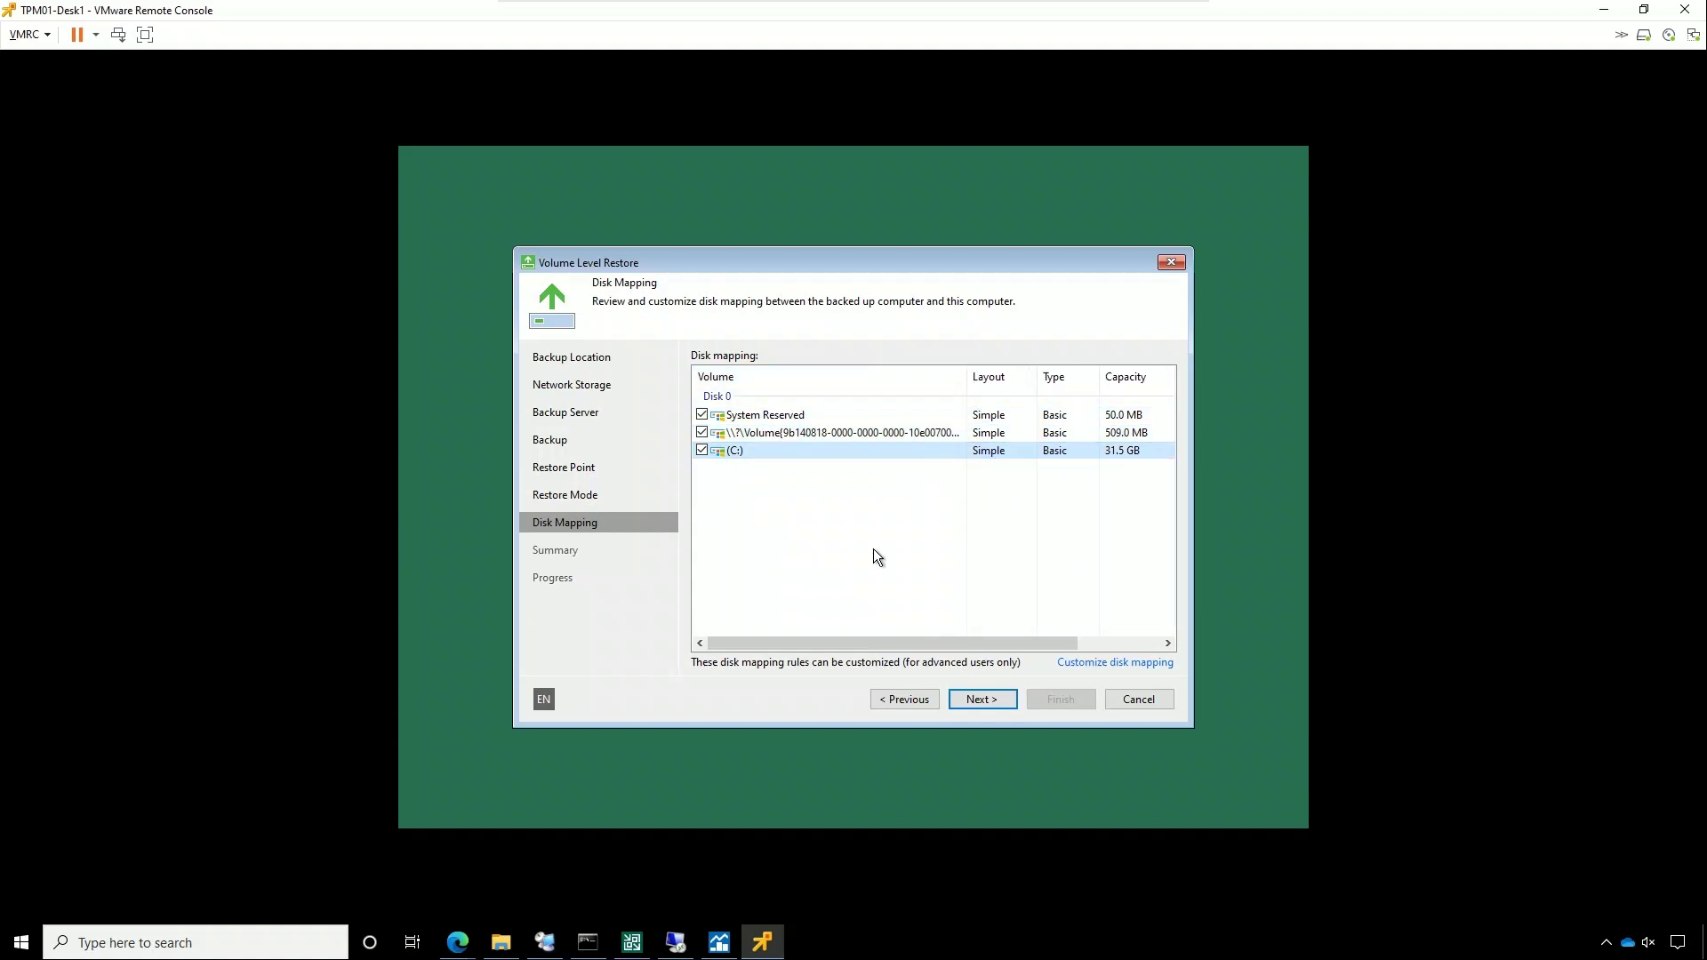
{"action": "mouse_move", "coordinate": [779, 648]}
{"action": "left_mouse_down"}
{"action": "mouse_move", "coordinate": [955, 640]}
{"action": "mouse_move", "coordinate": [779, 628]}
{"action": "left_mouse_up"}
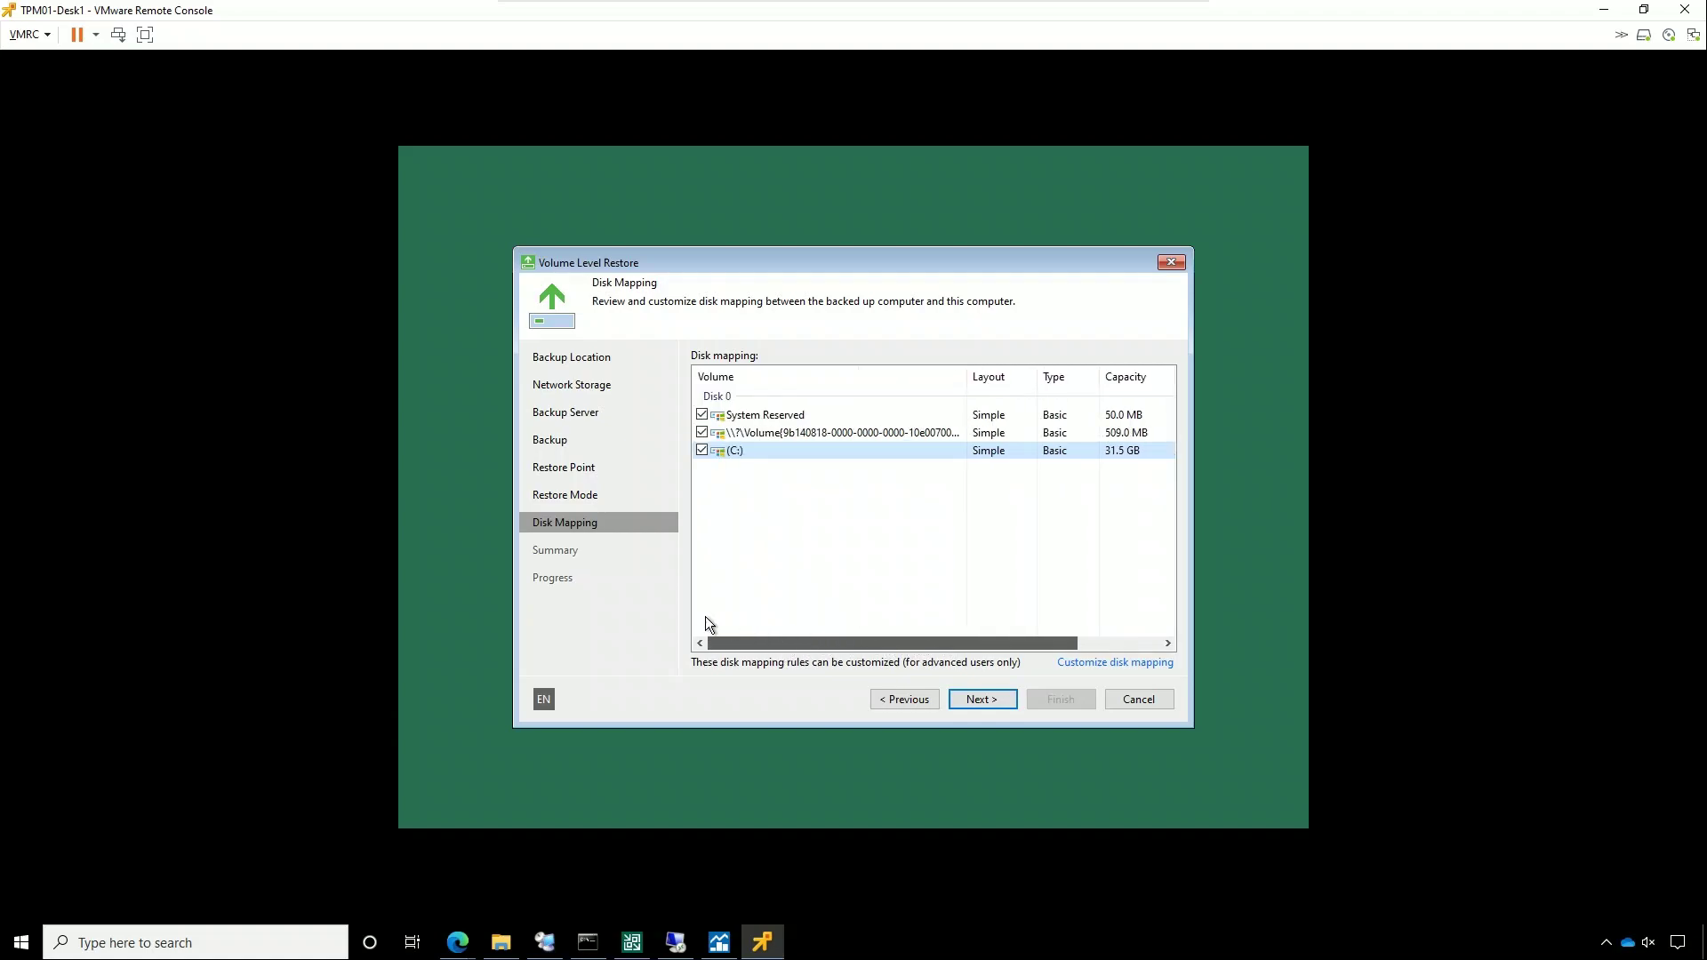
{"action": "left_click", "coordinate": [1147, 664]}
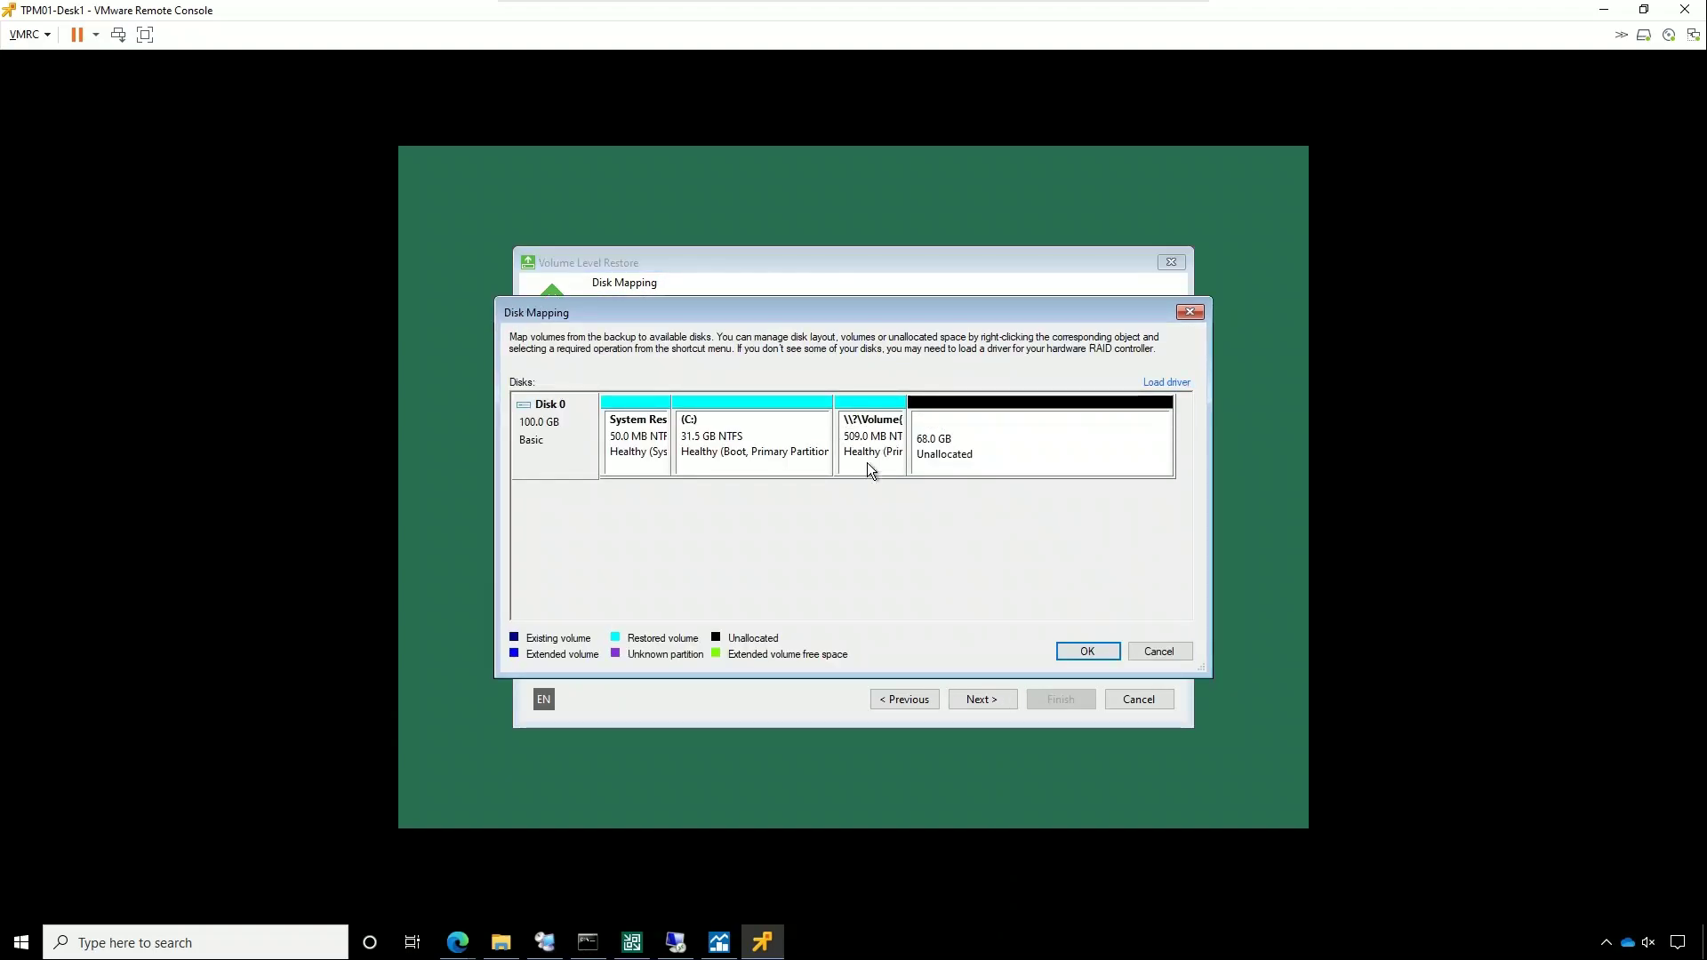
{"action": "right_click", "coordinate": [867, 414]}
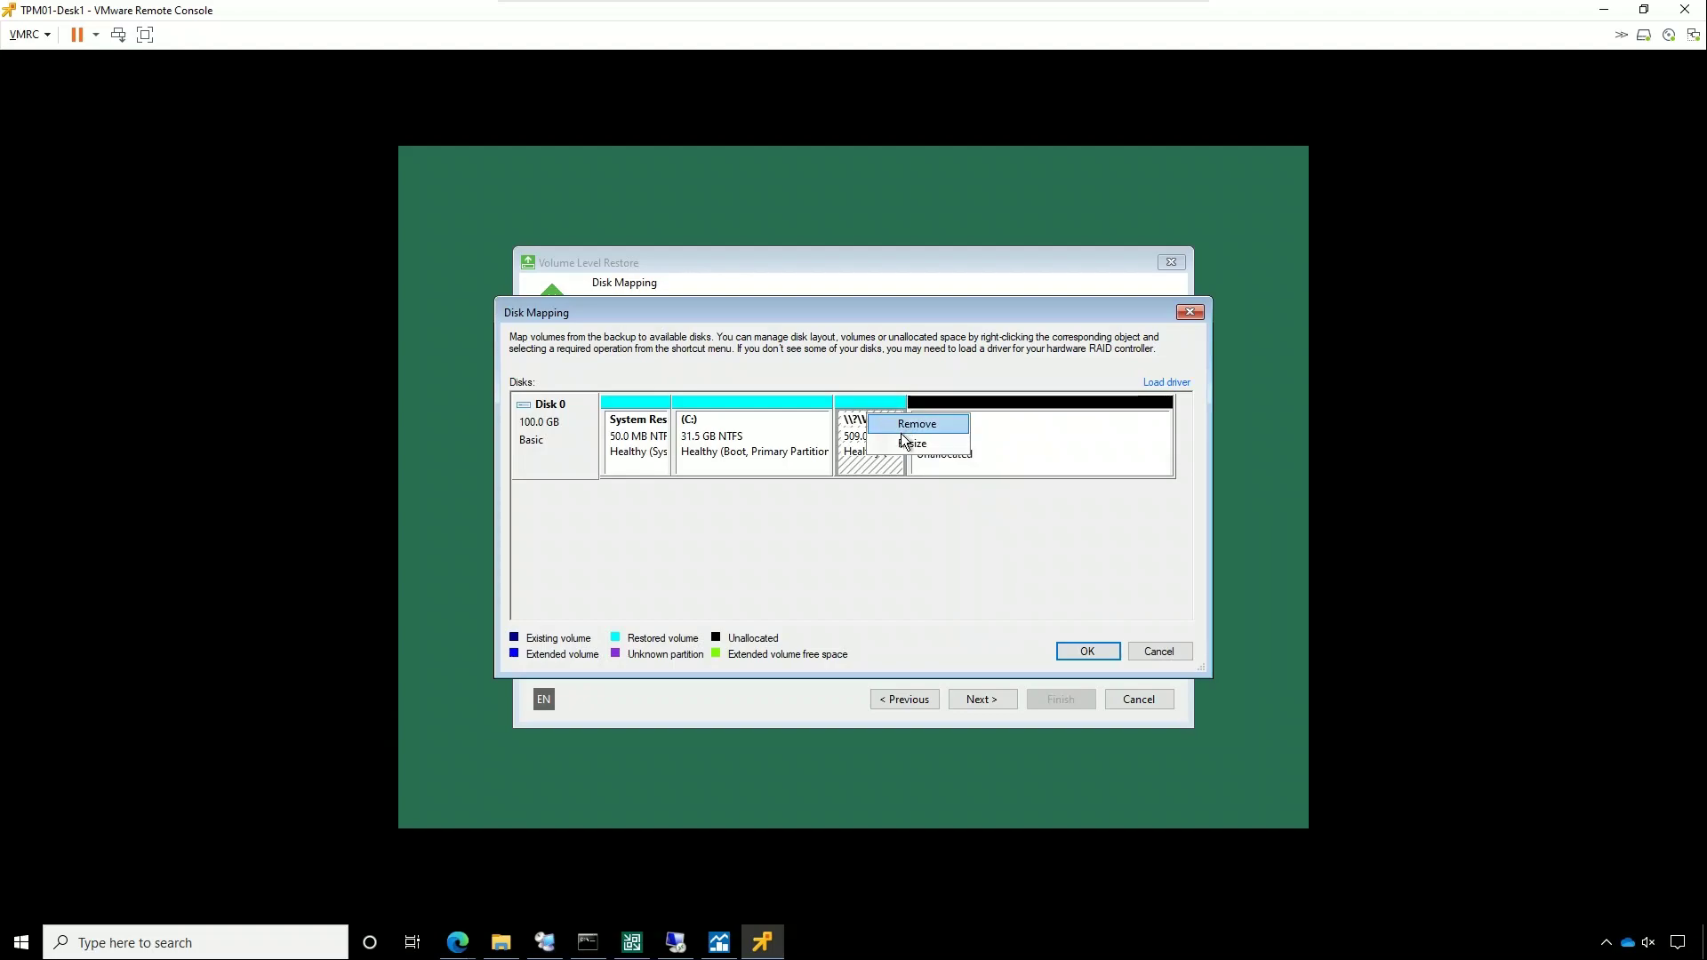
{"action": "right_click", "coordinate": [772, 430]}
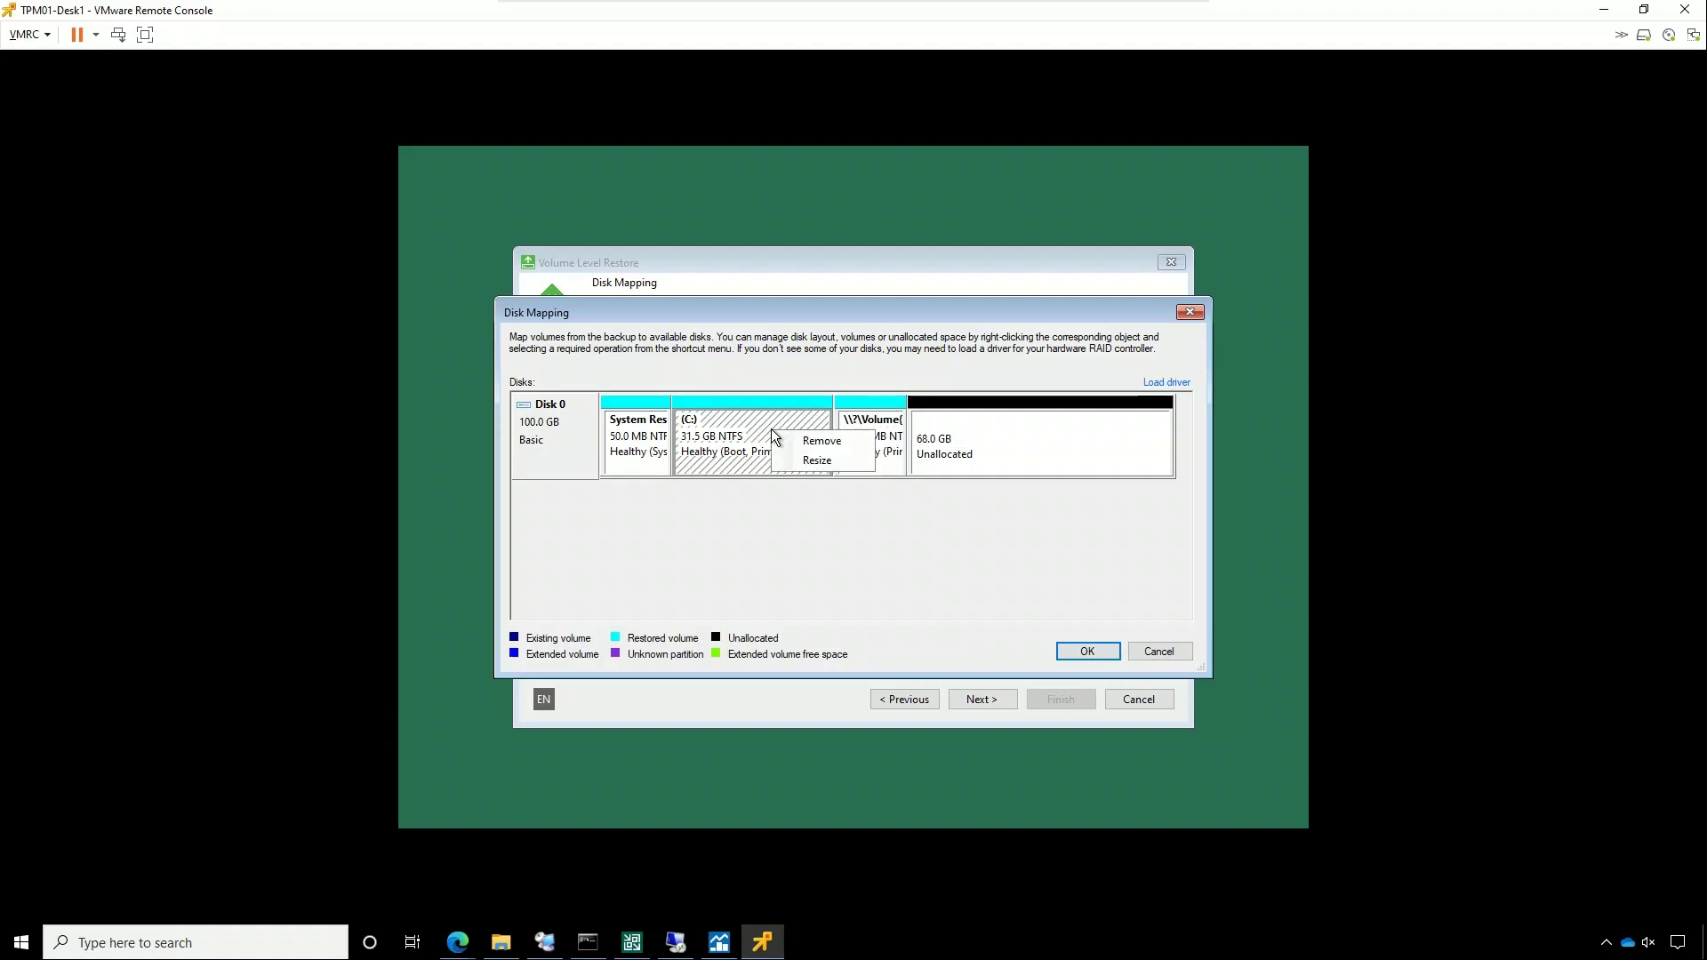
{"action": "left_click", "coordinate": [808, 458]}
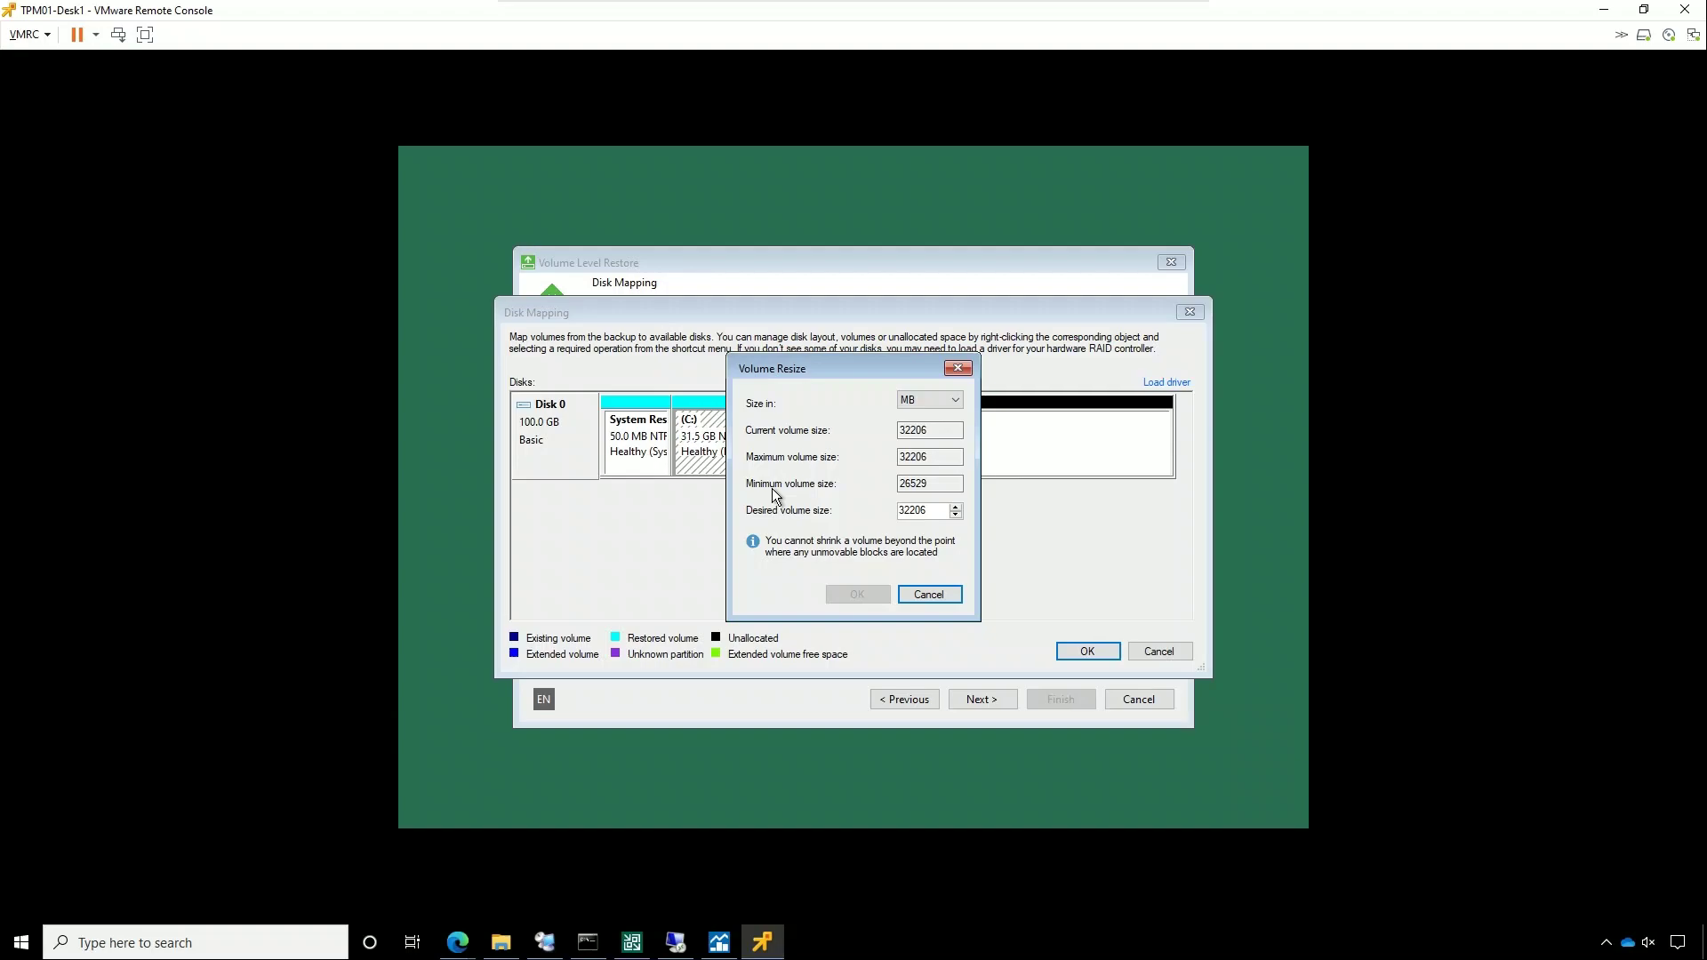
{"action": "left_click", "coordinate": [962, 372]}
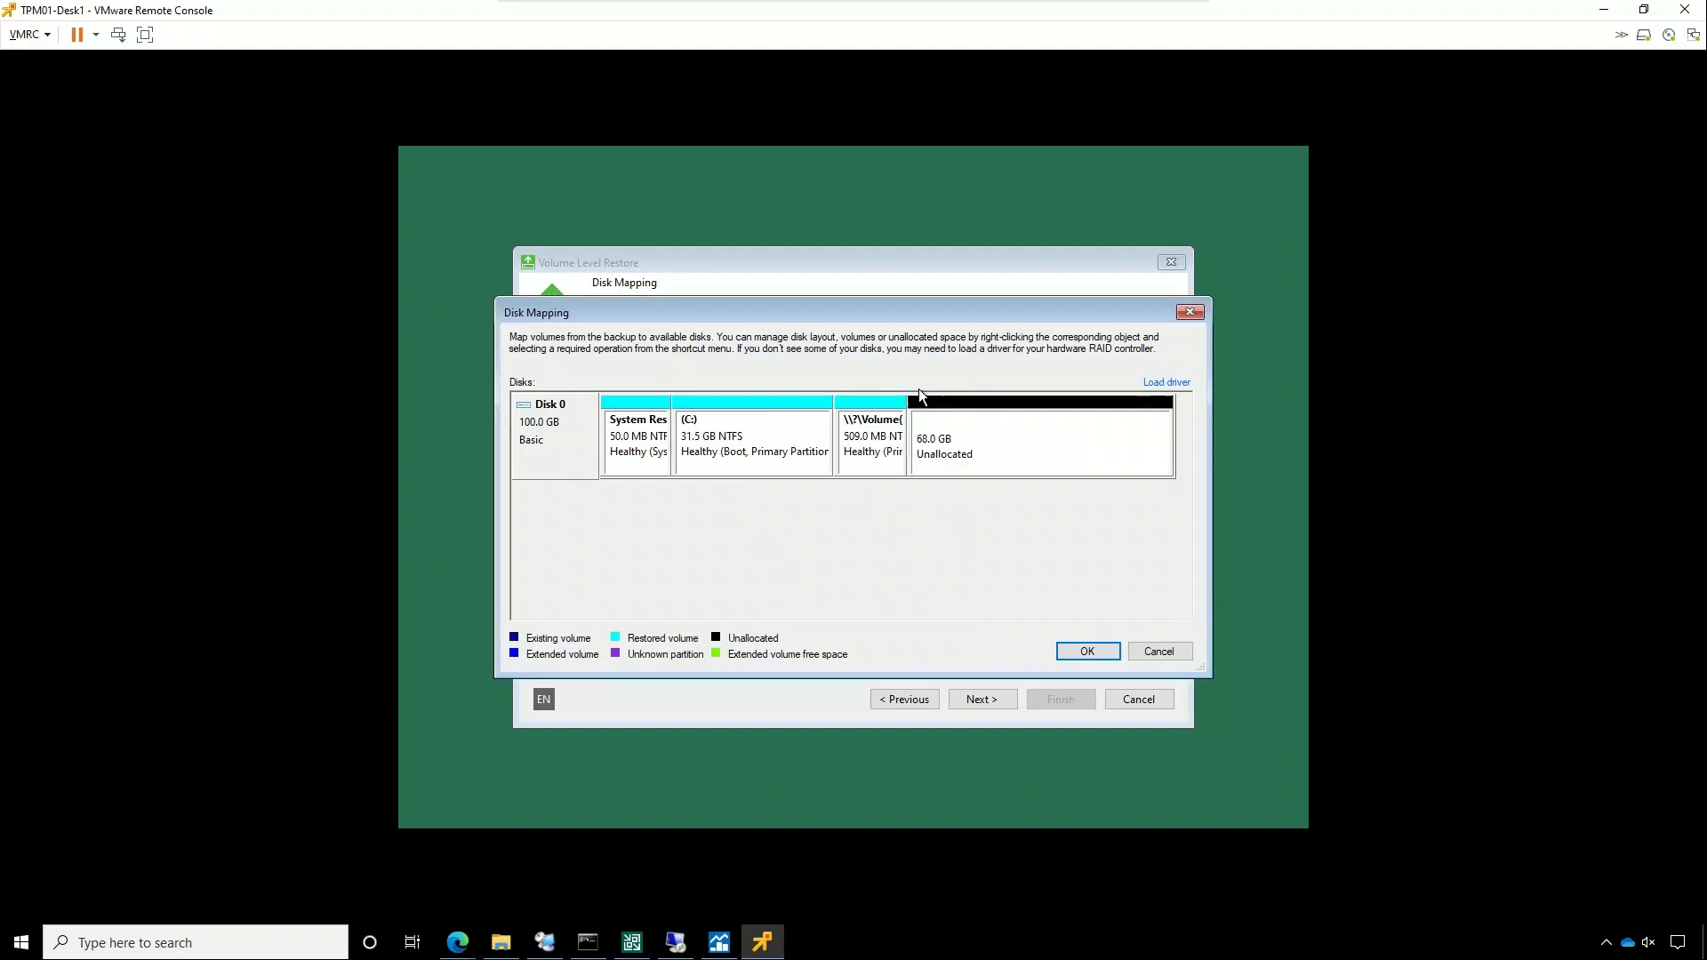
Step: Remove the 509 MB (E:) recovery volume from Disk 0's restore layout
{"action": "right_click", "coordinate": [824, 441]}
{"action": "right_click", "coordinate": [857, 398]}
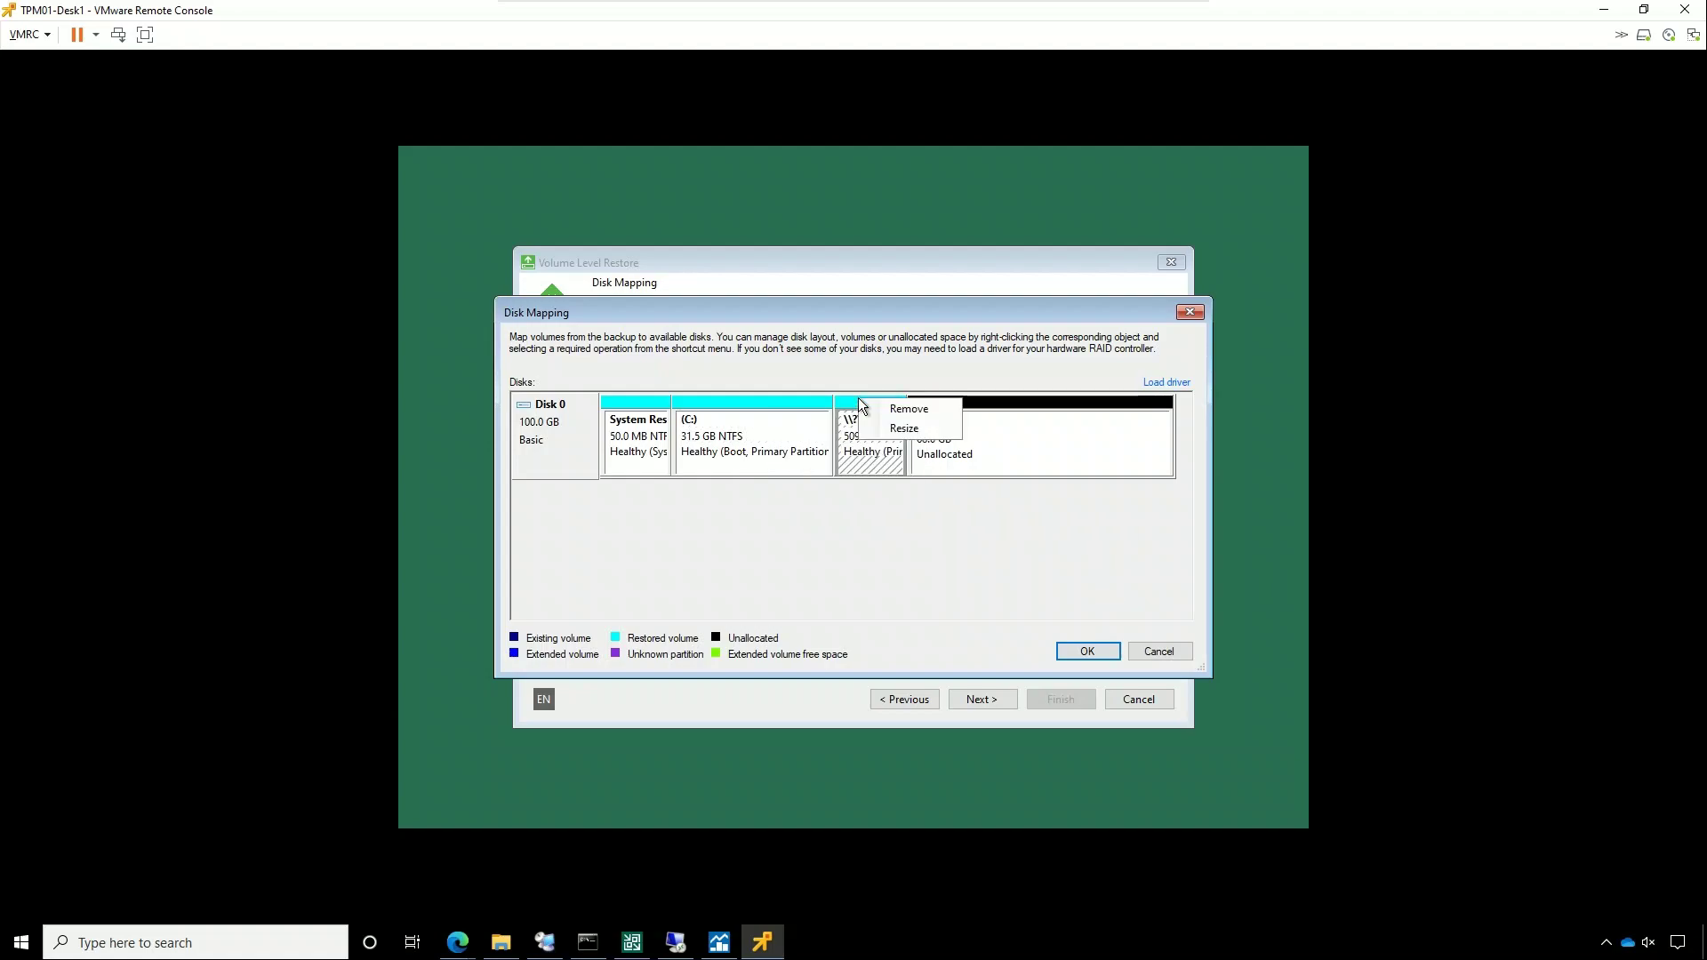
{"action": "left_click", "coordinate": [877, 401]}
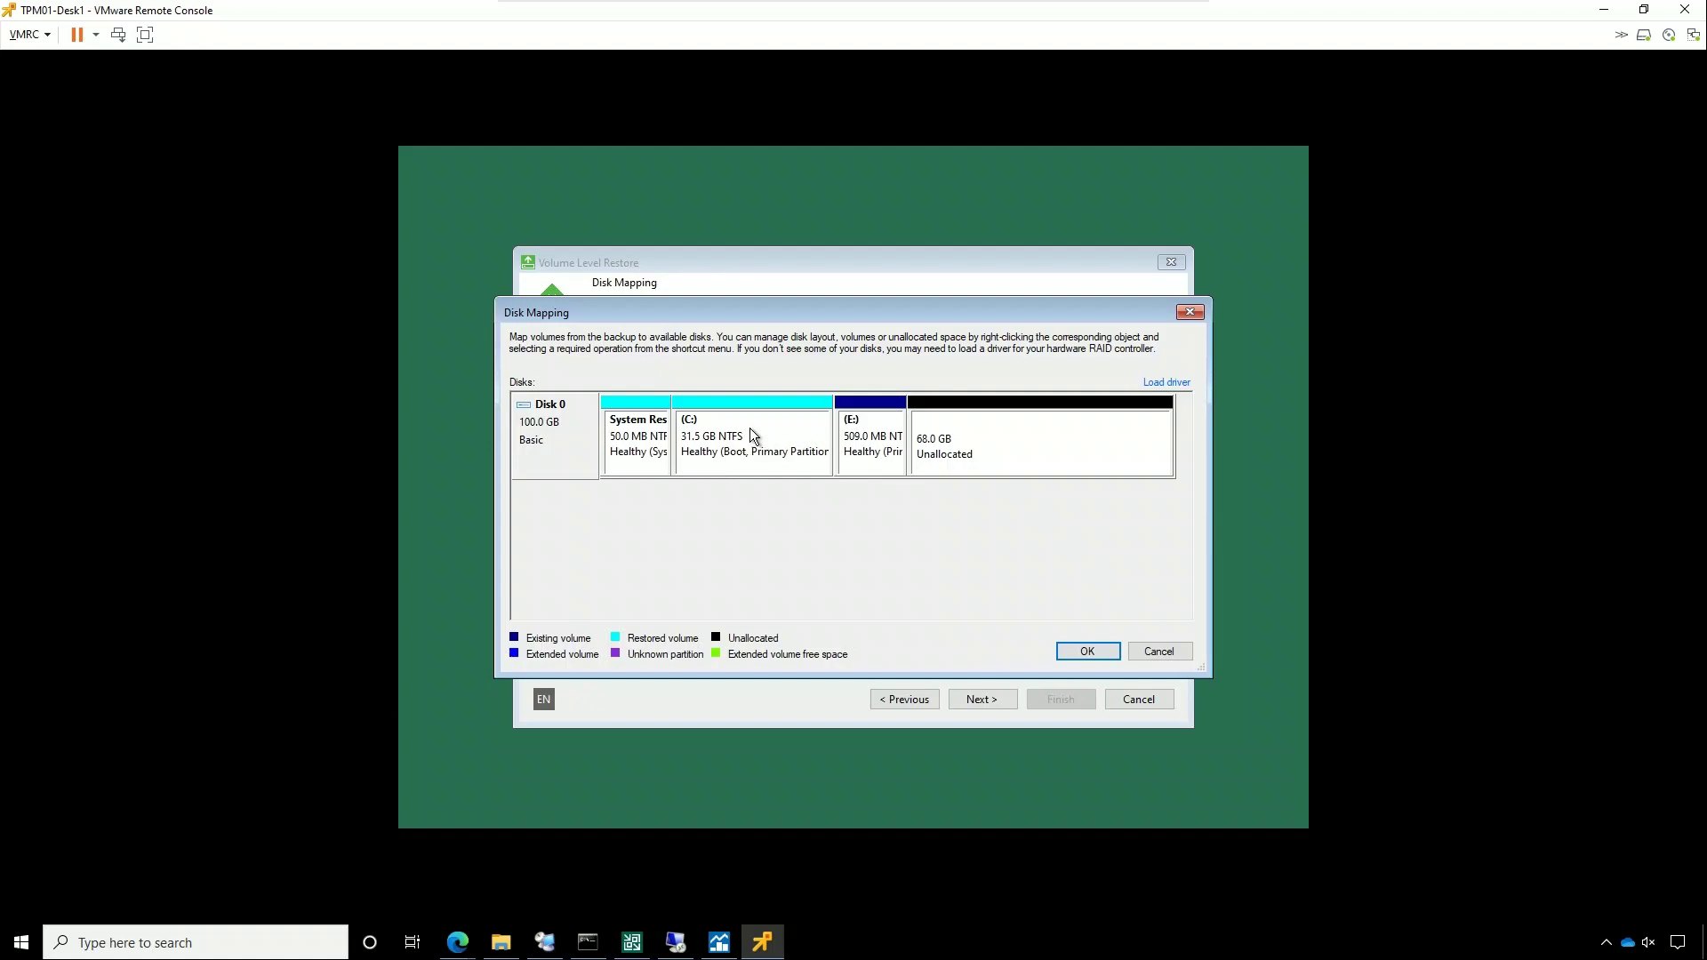
{"action": "right_click", "coordinate": [871, 428]}
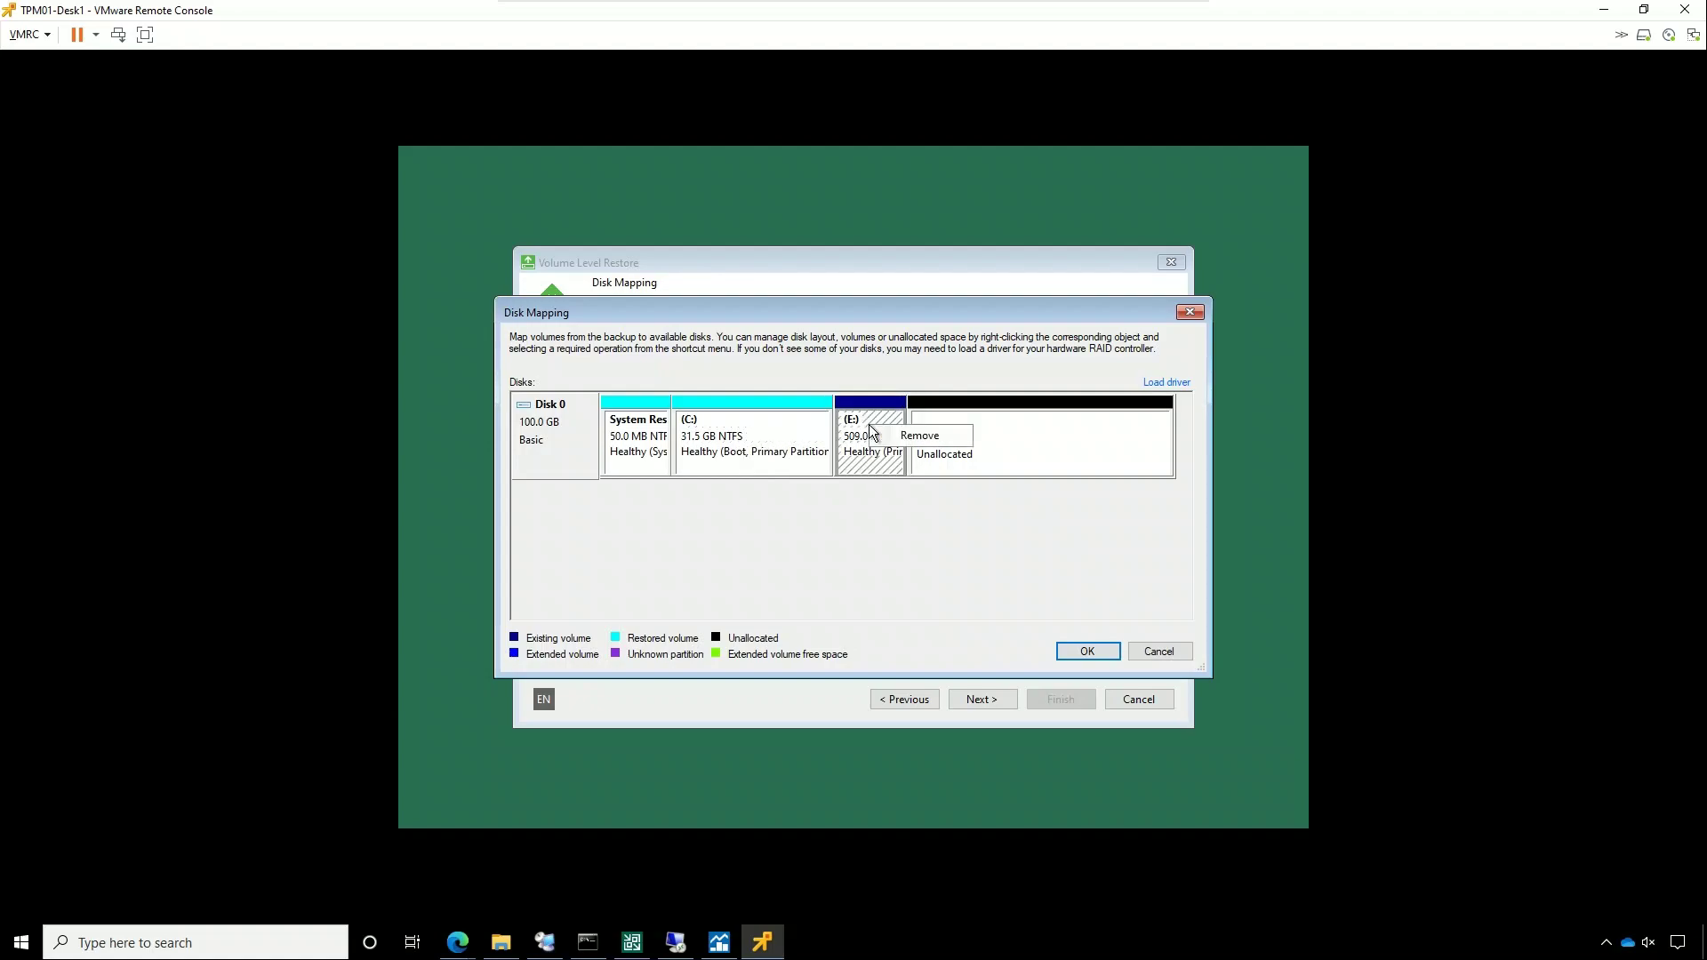
{"action": "left_click", "coordinate": [916, 436]}
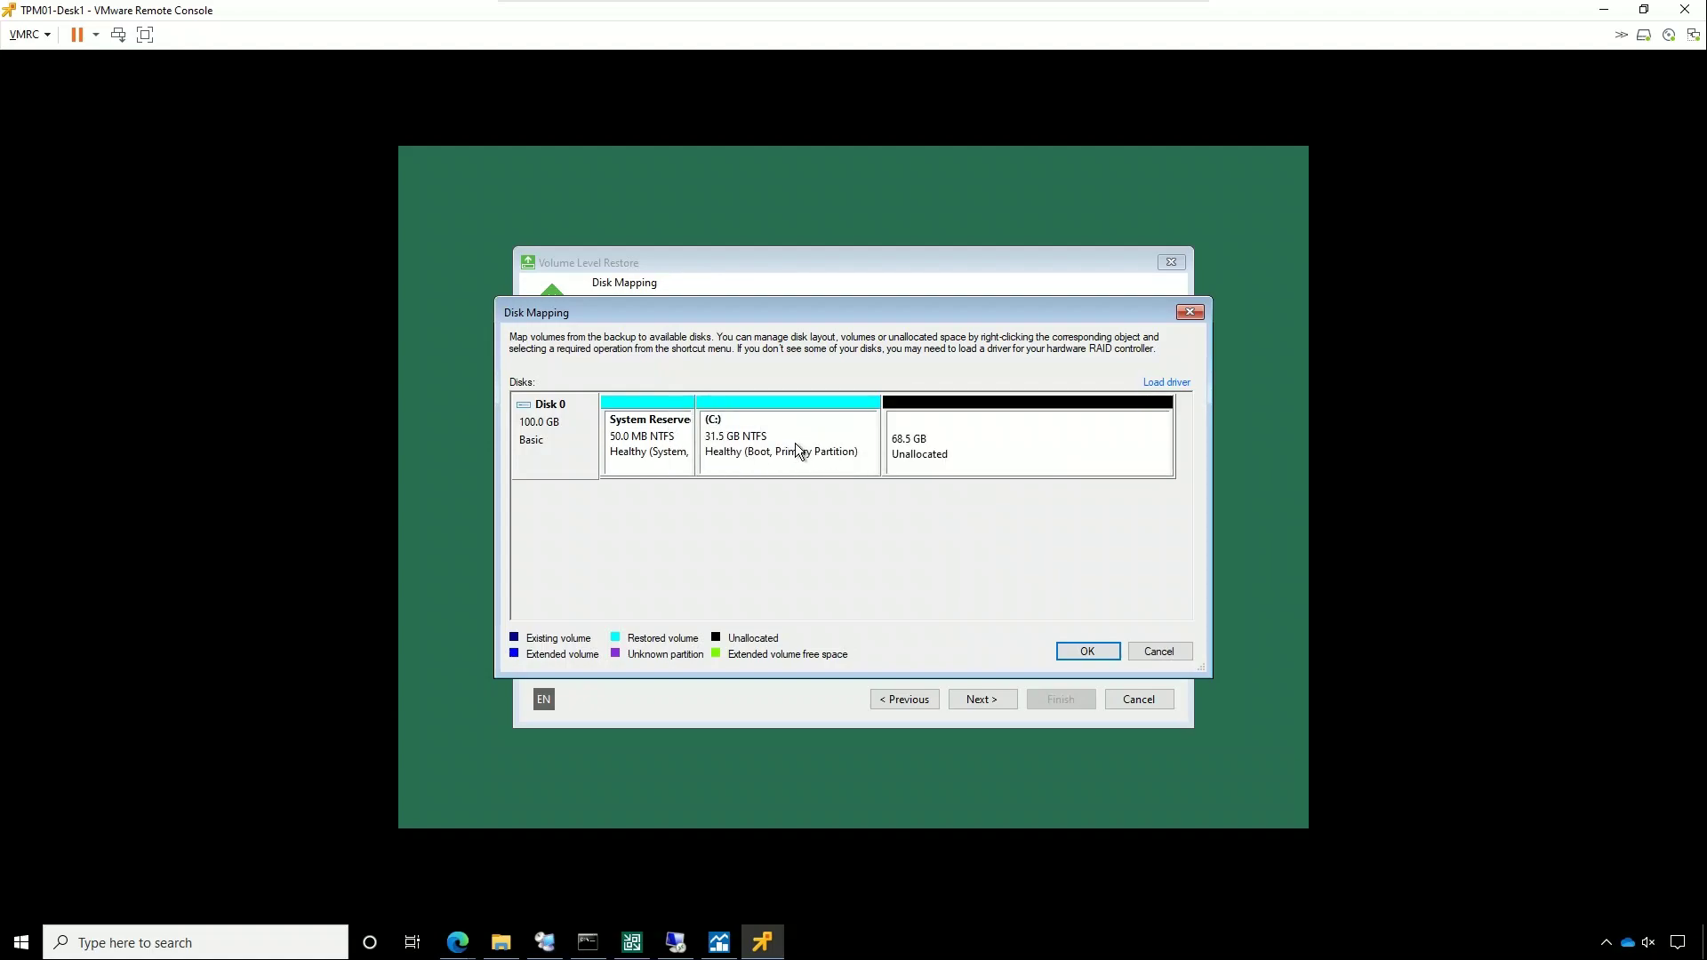
Step: Resize C: to its 102348 MB maximum so it fills the disk at 99.9 GB
{"action": "right_click", "coordinate": [795, 443]}
{"action": "left_click", "coordinate": [845, 468]}
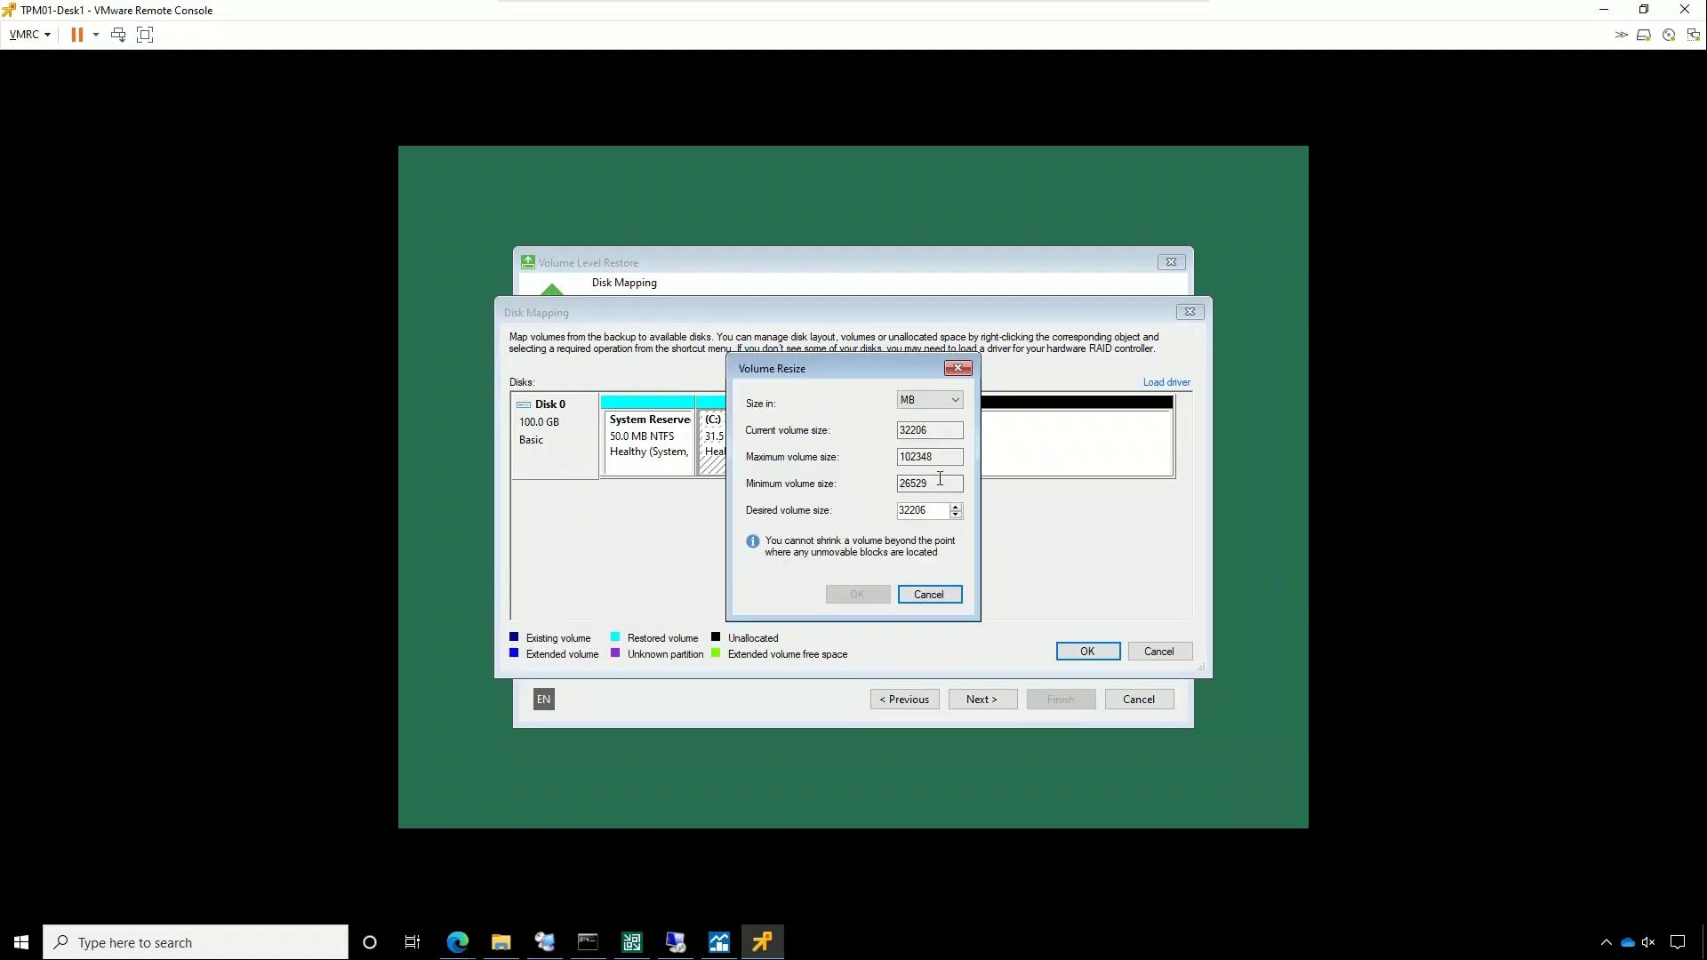
{"action": "left_click", "coordinate": [938, 455]}
{"action": "left_click_drag", "start_coordinate": [939, 455], "coordinate": [752, 454]}
{"action": "key", "text": "ctrl+c"}
{"action": "double_click", "coordinate": [936, 512]}
{"action": "key", "text": "ctrl+v"}
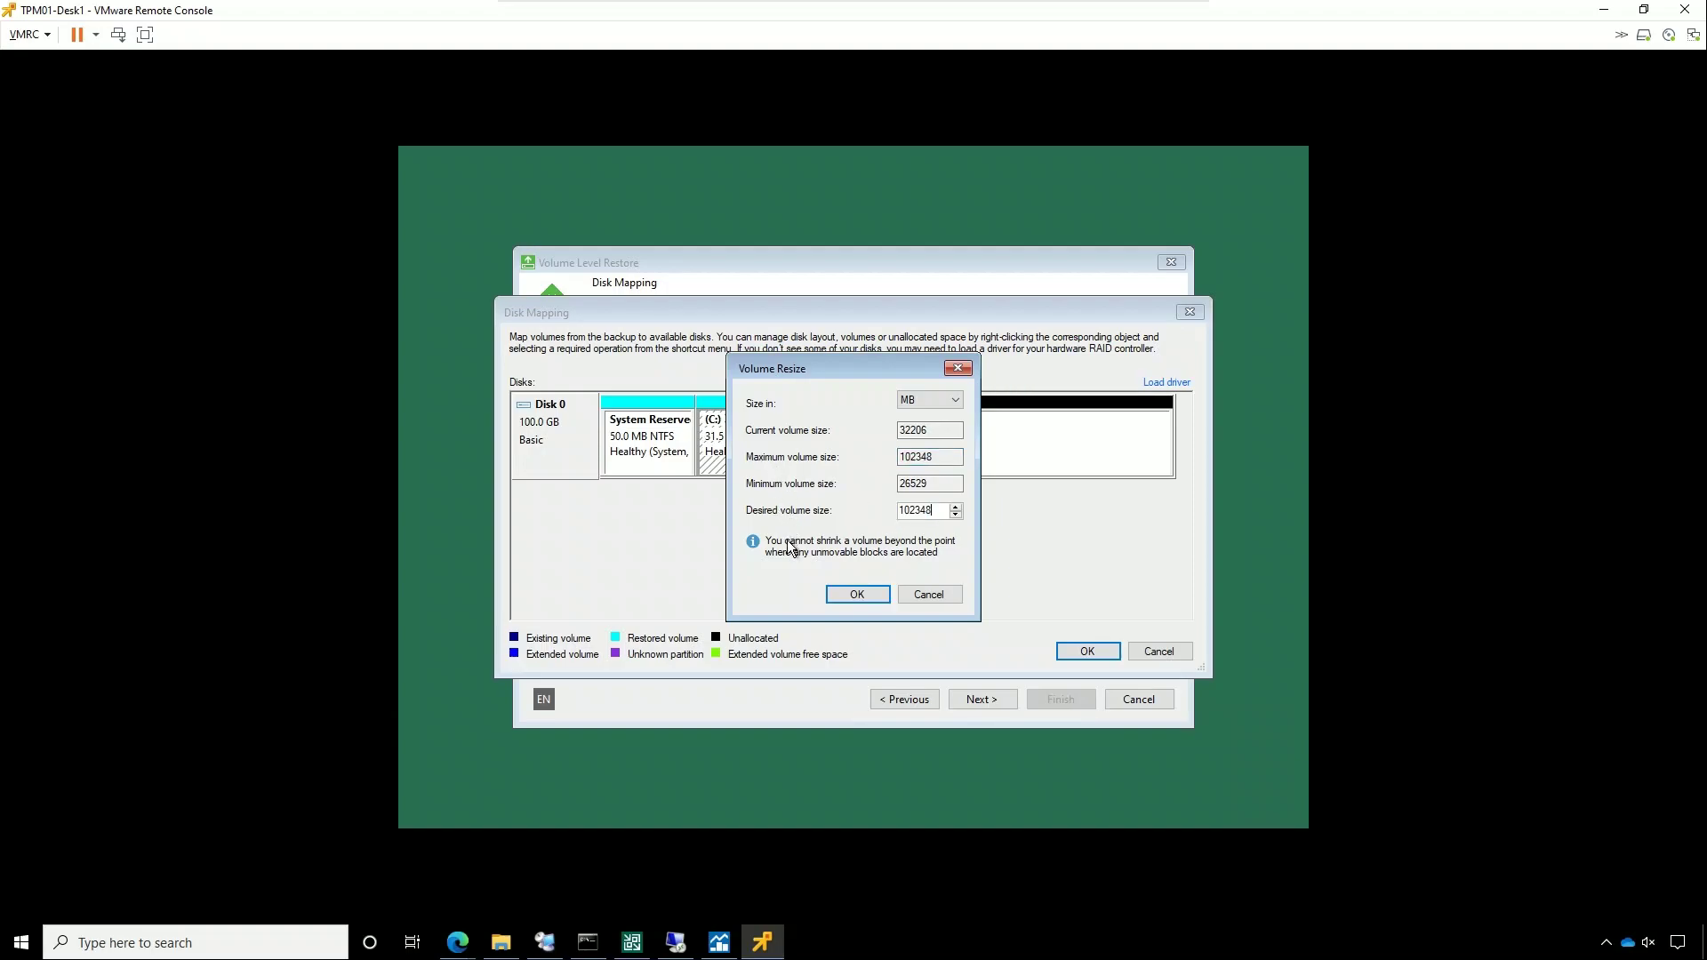
{"action": "left_click", "coordinate": [841, 596]}
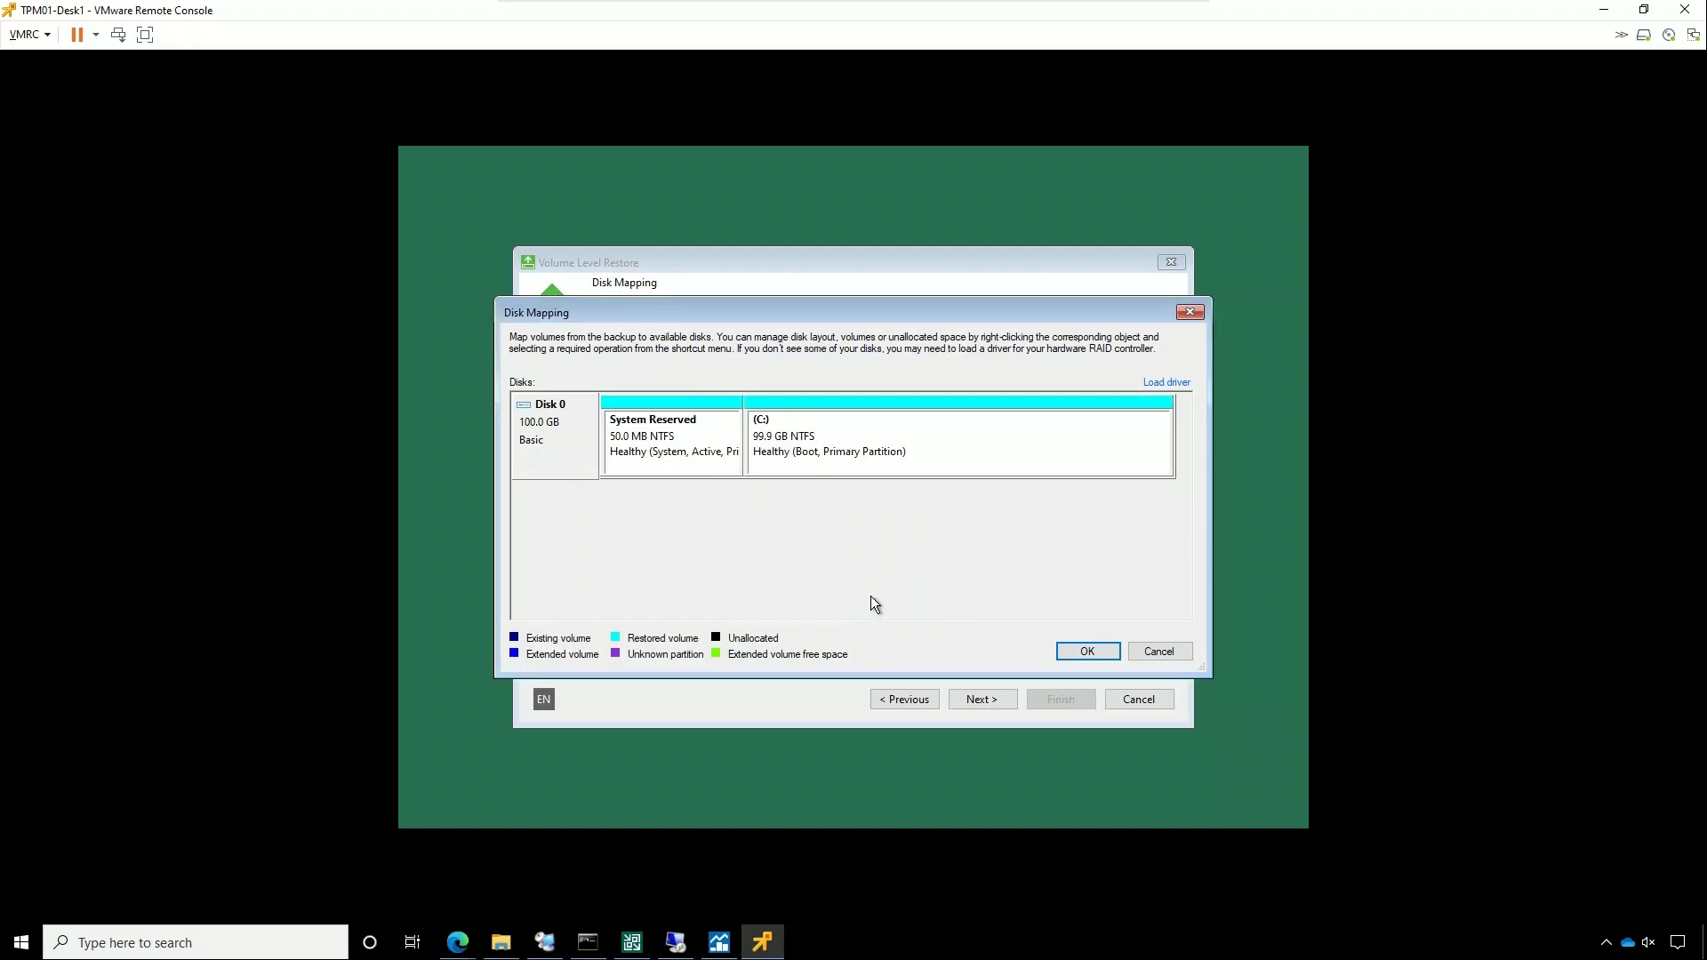
Step: Confirm the edited mapping, approve overwriting the existing volumes, and launch the Volume Level Restore
{"action": "left_click", "coordinate": [1068, 654]}
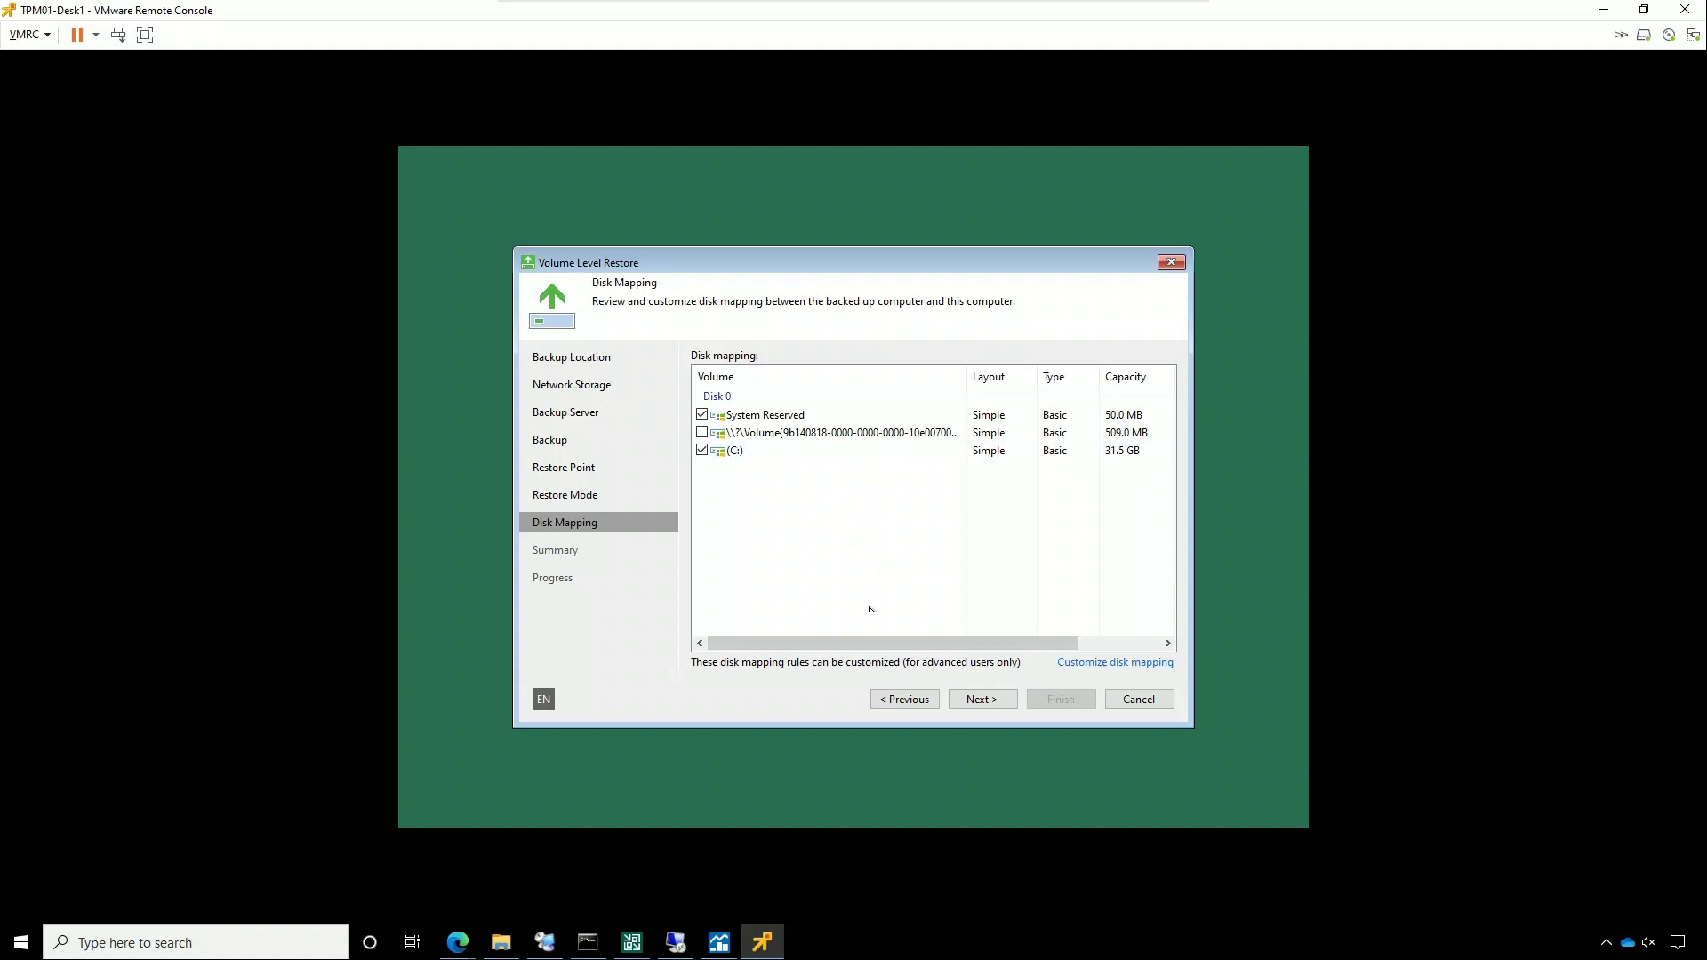
{"action": "left_click", "coordinate": [981, 702]}
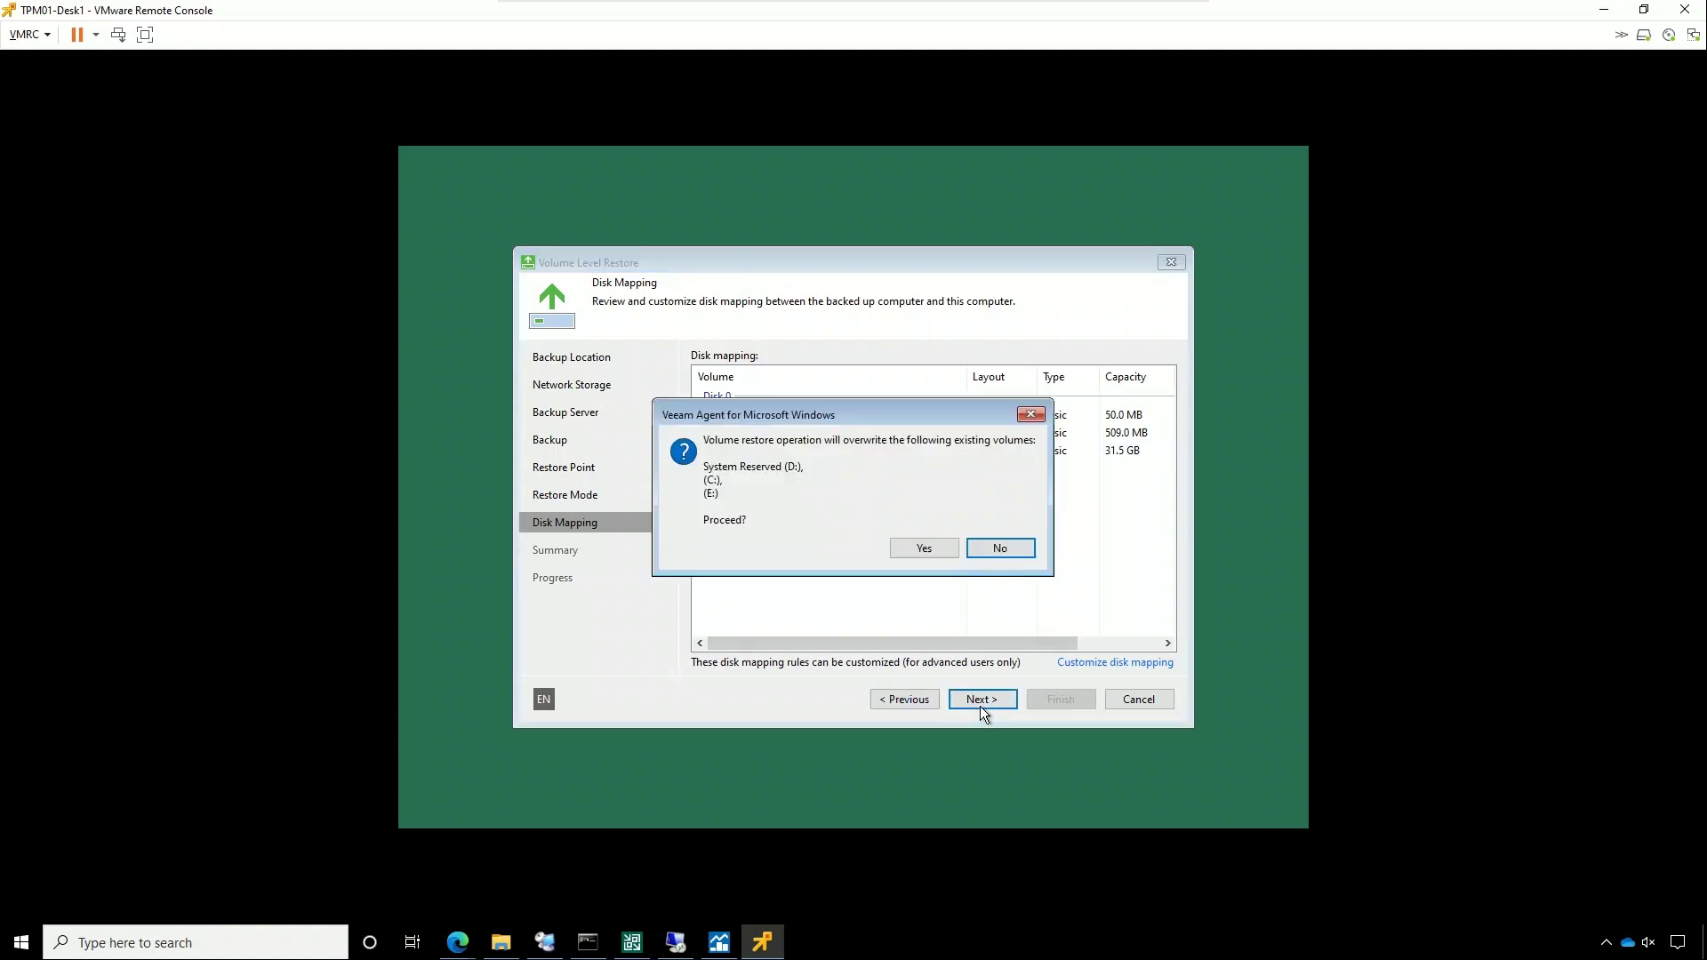
{"action": "left_click", "coordinate": [924, 549]}
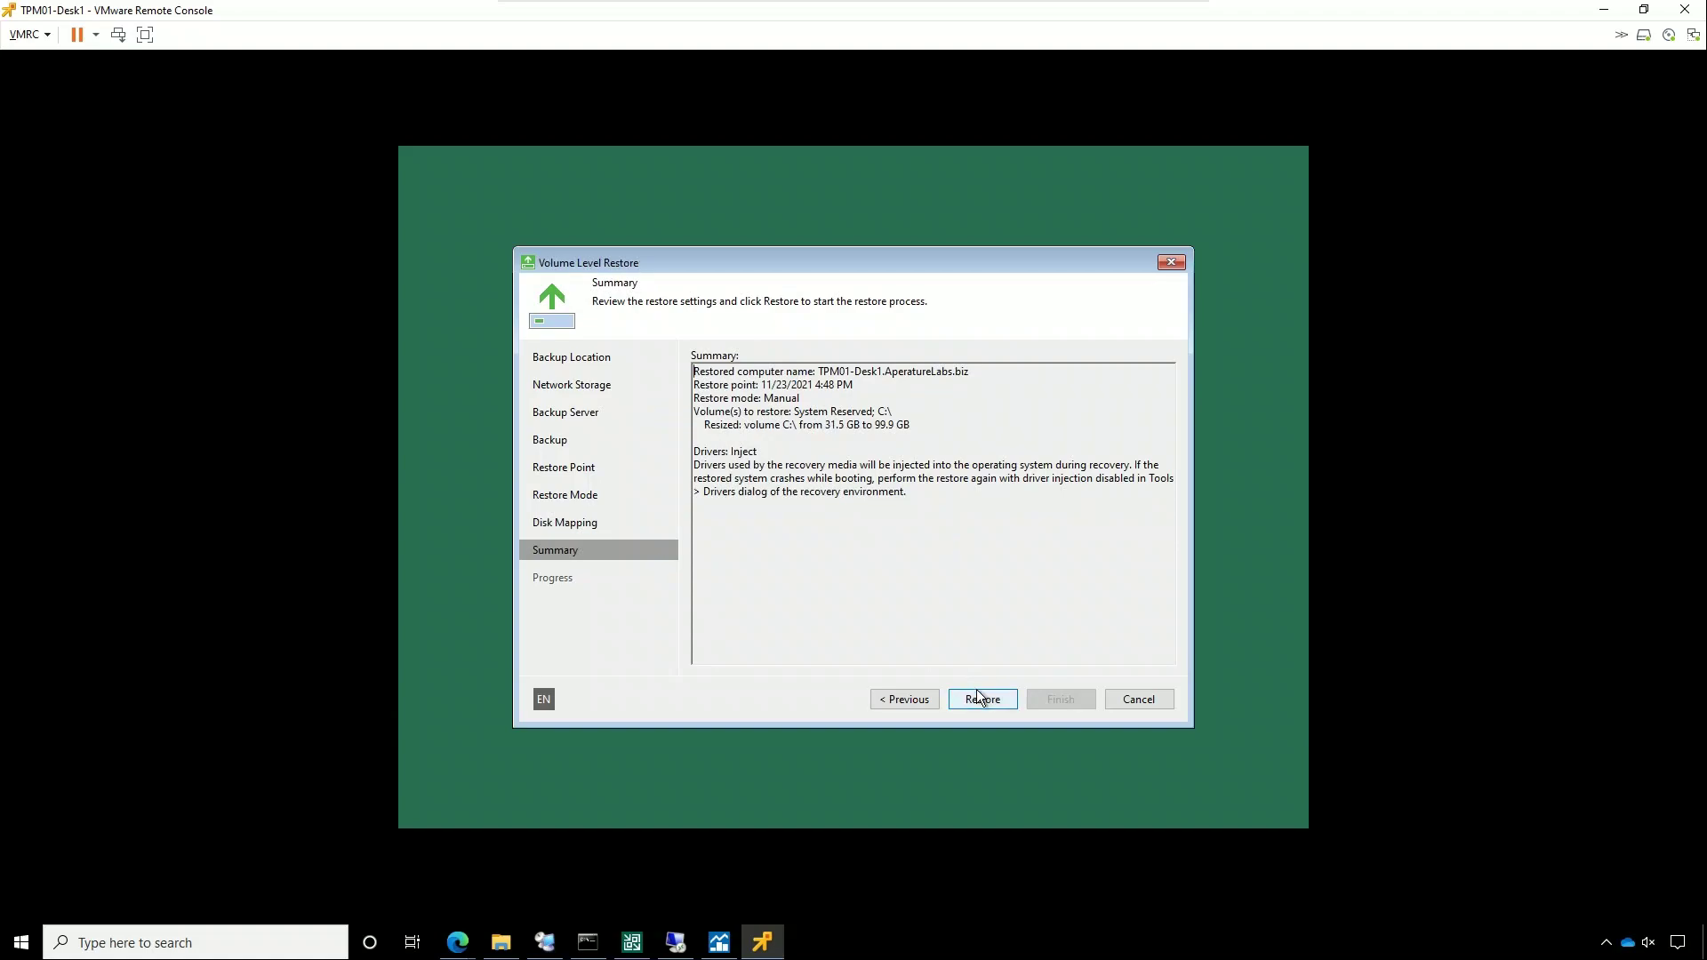
{"action": "left_click", "coordinate": [978, 694]}
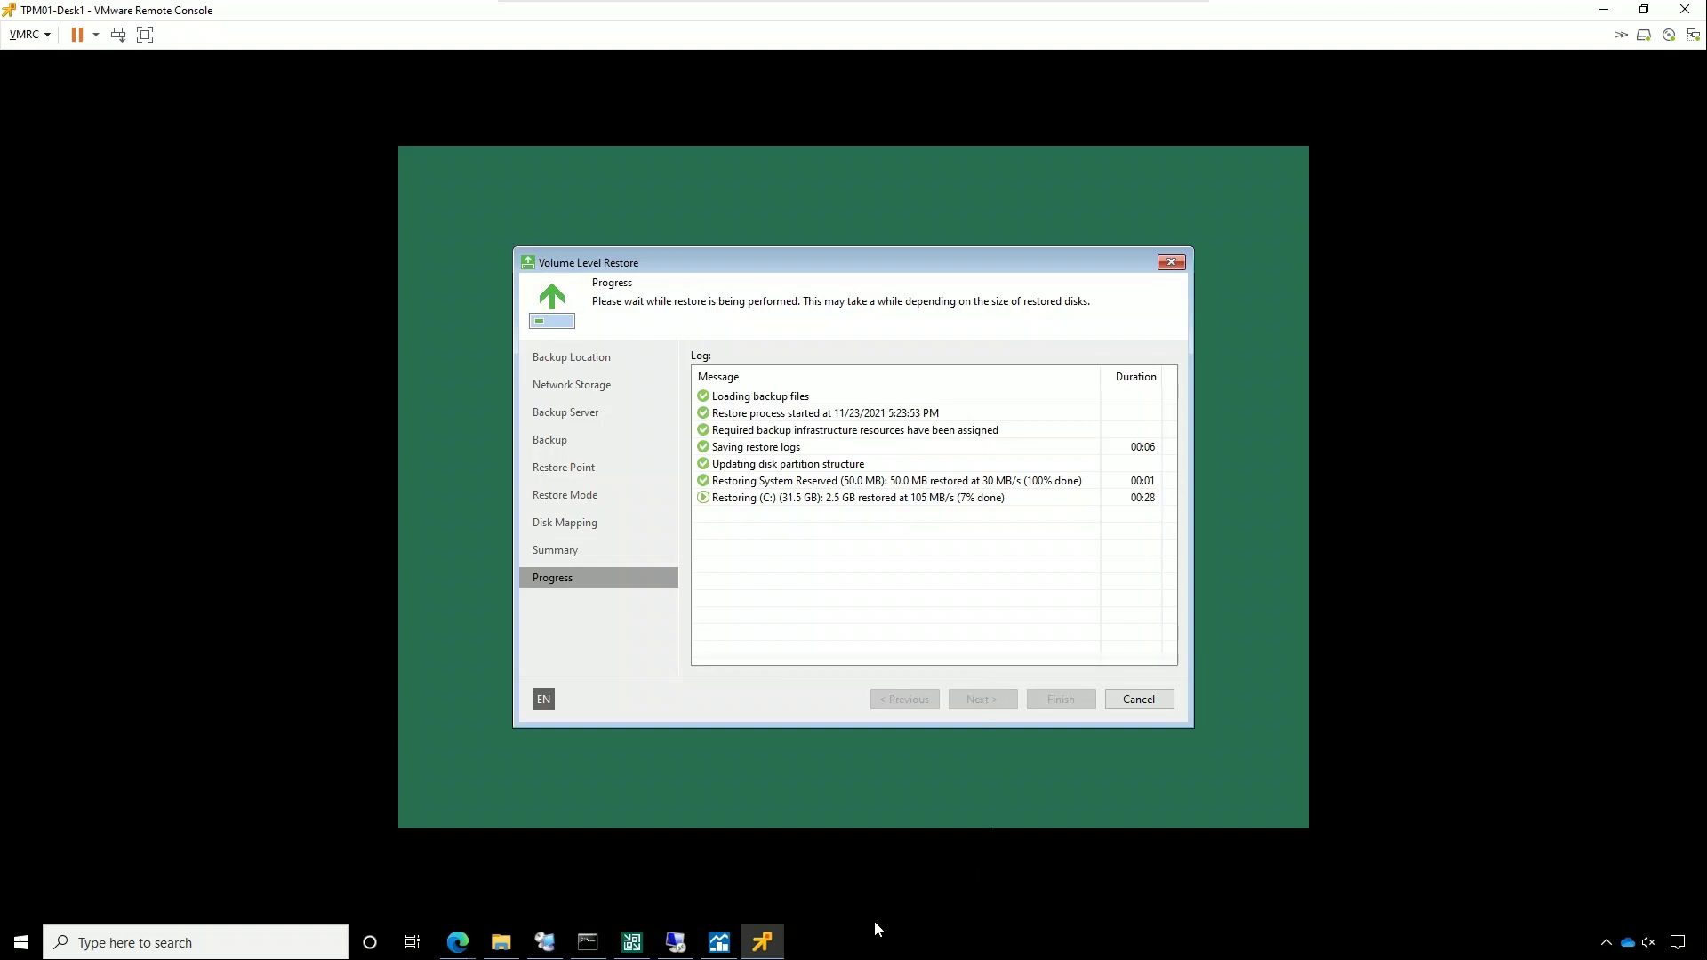
Step: Inspect the running TPM01-Desk1 Windows Agent Restore session under Running, then return to the VM console
{"action": "left_click", "coordinate": [631, 943]}
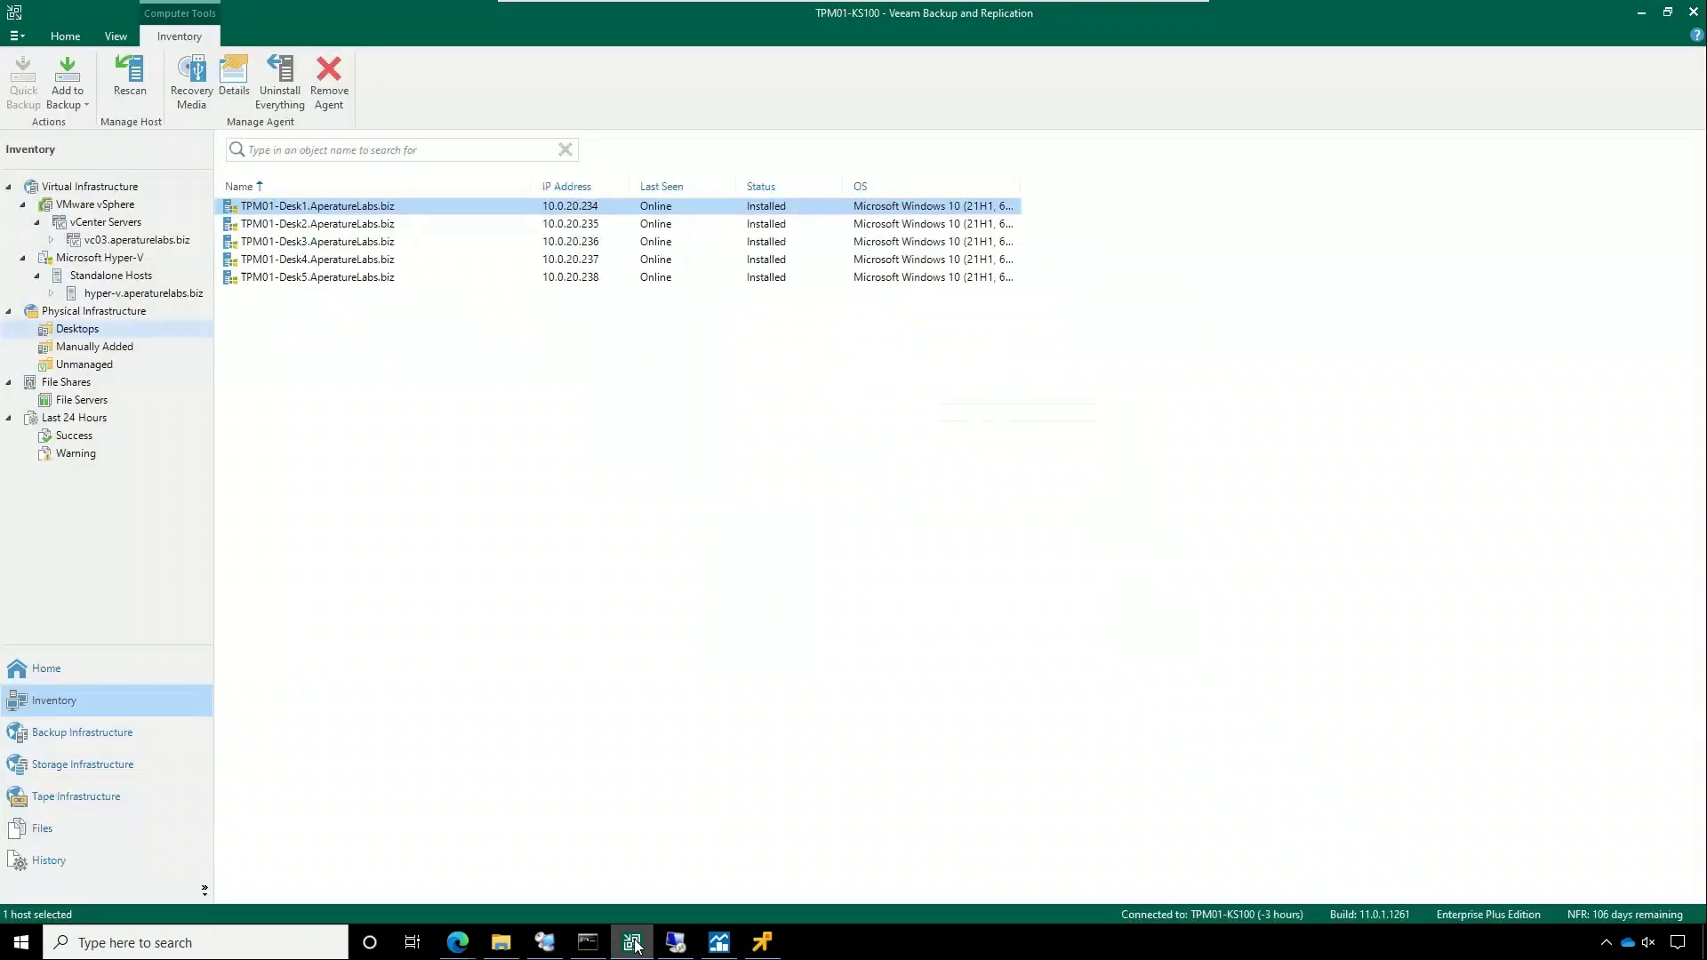
{"action": "left_click", "coordinate": [80, 667]}
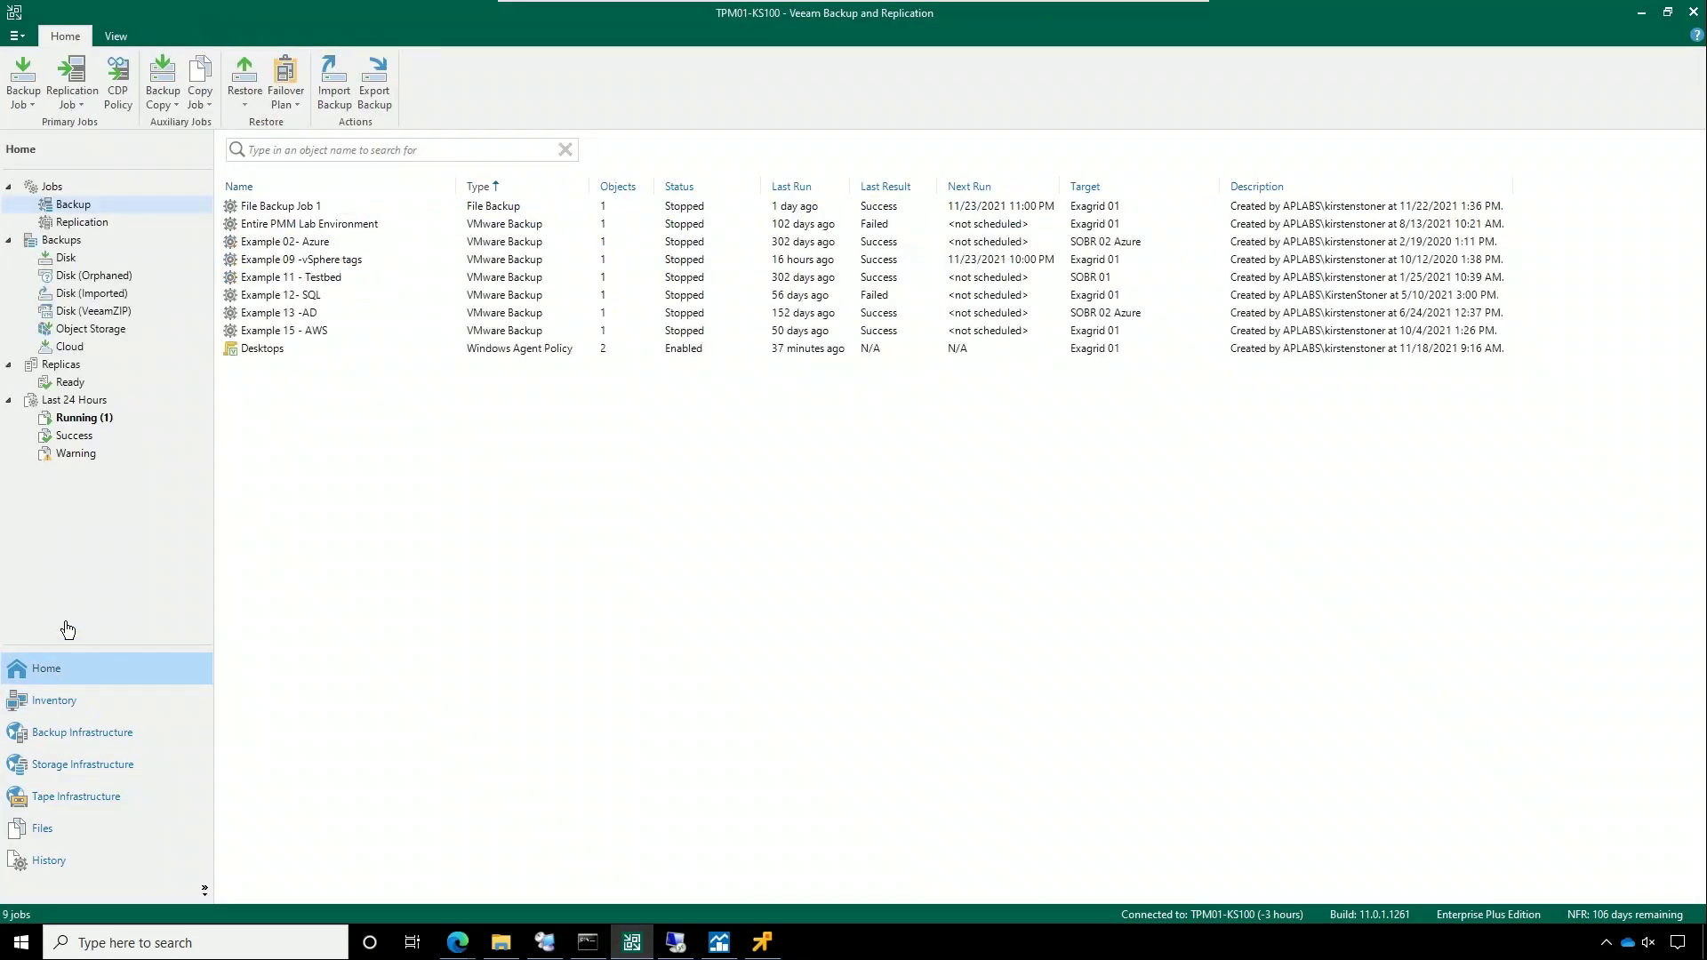
{"action": "left_click", "coordinate": [77, 417]}
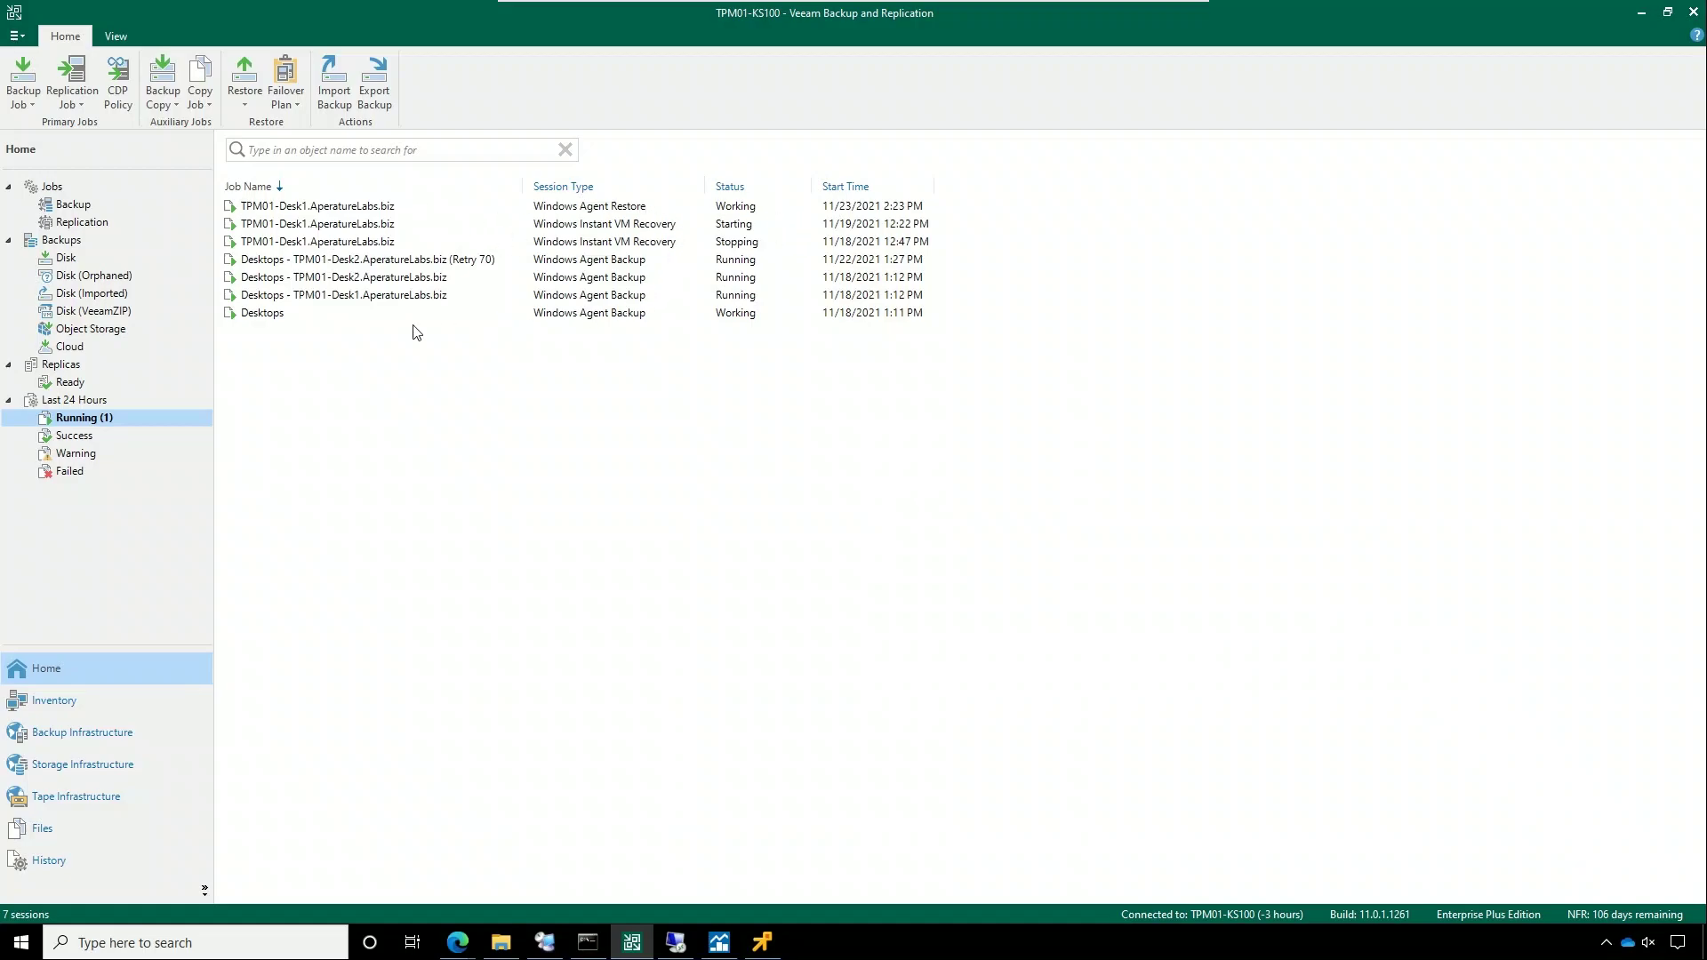
{"action": "left_click", "coordinate": [760, 210]}
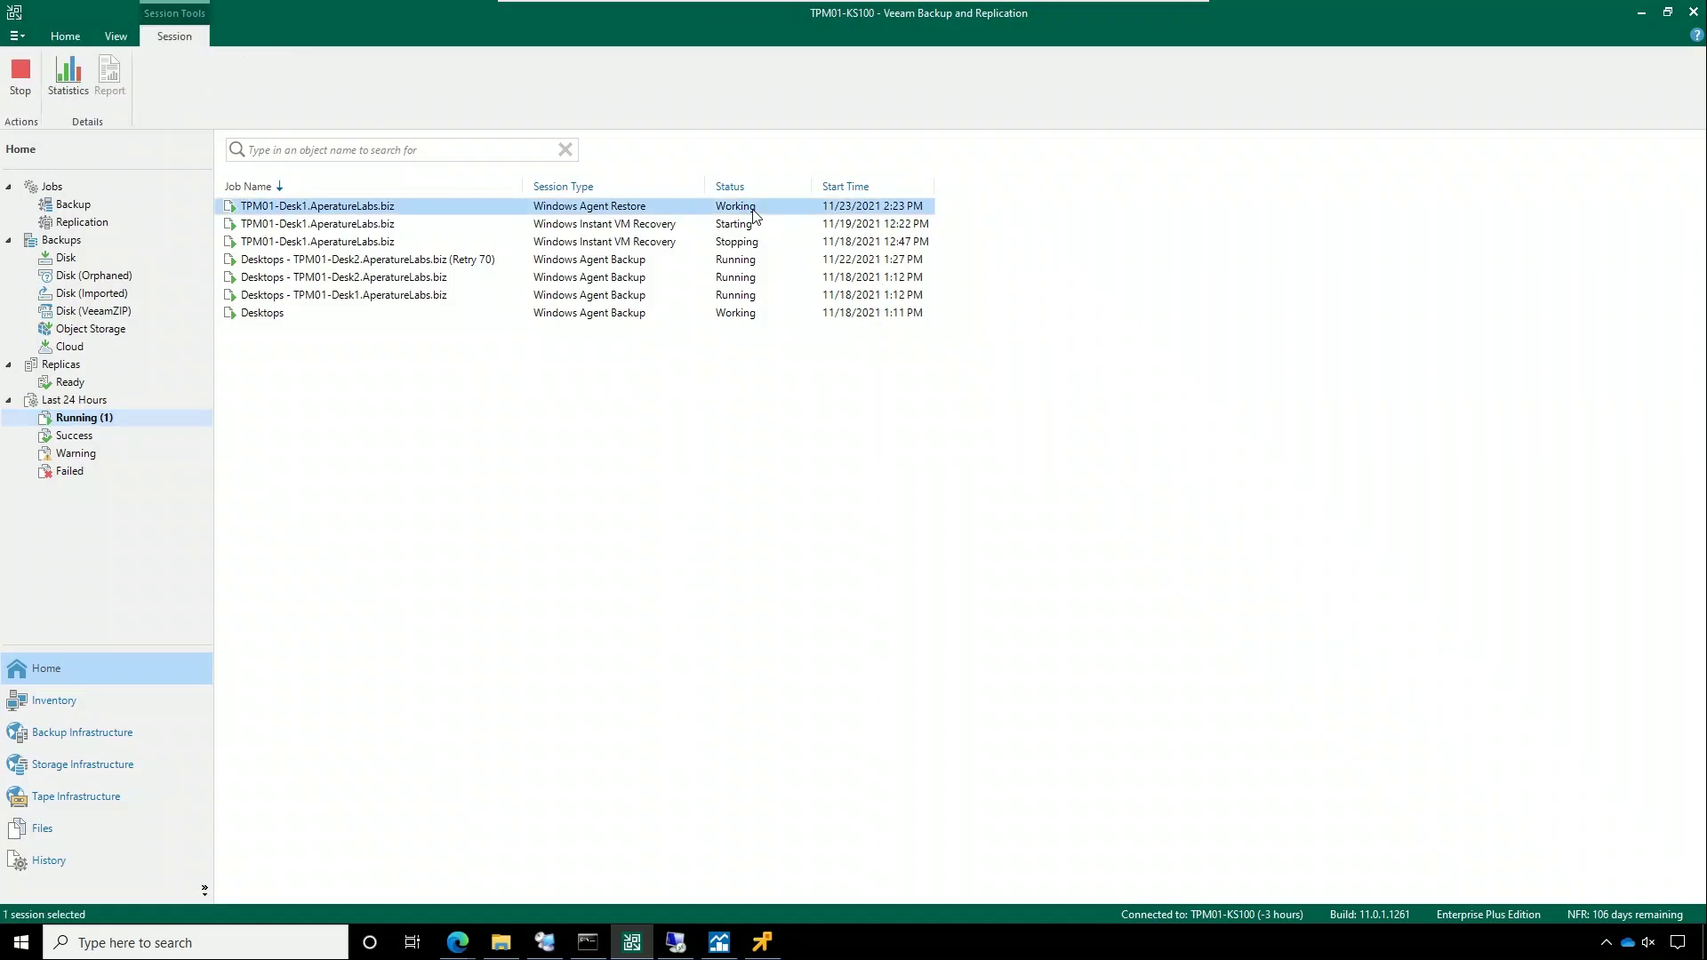
{"action": "right_click", "coordinate": [583, 211]}
{"action": "left_click", "coordinate": [658, 345]}
{"action": "left_click", "coordinate": [451, 528]}
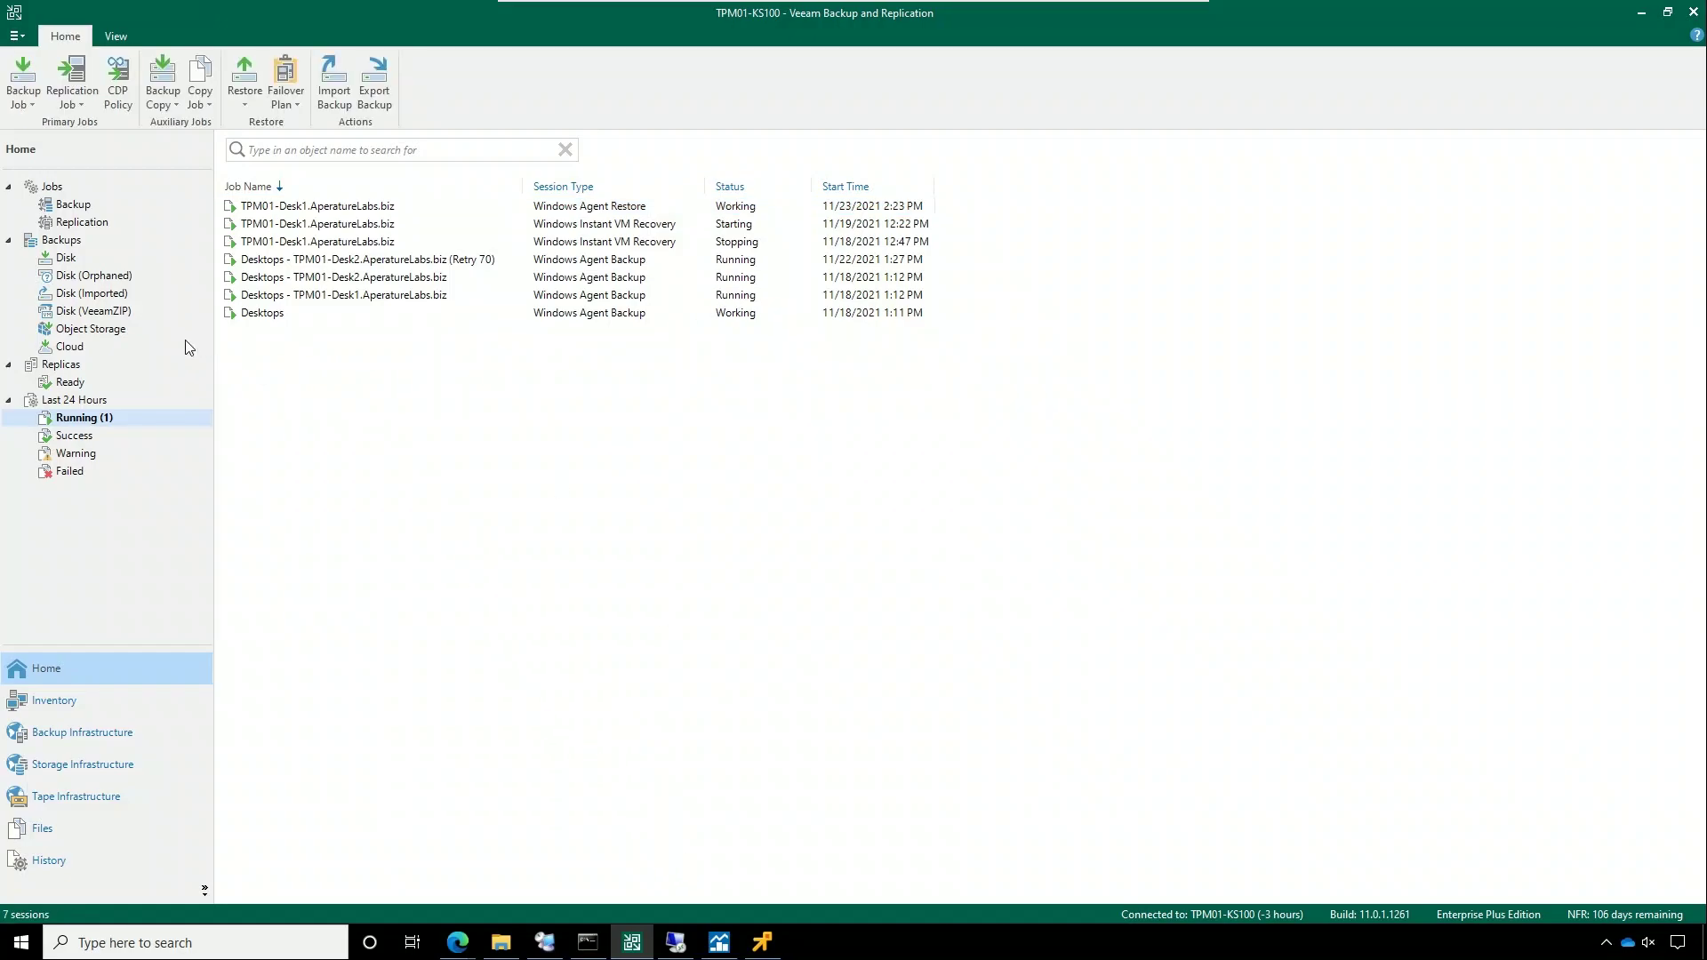
{"action": "left_click", "coordinate": [762, 943]}
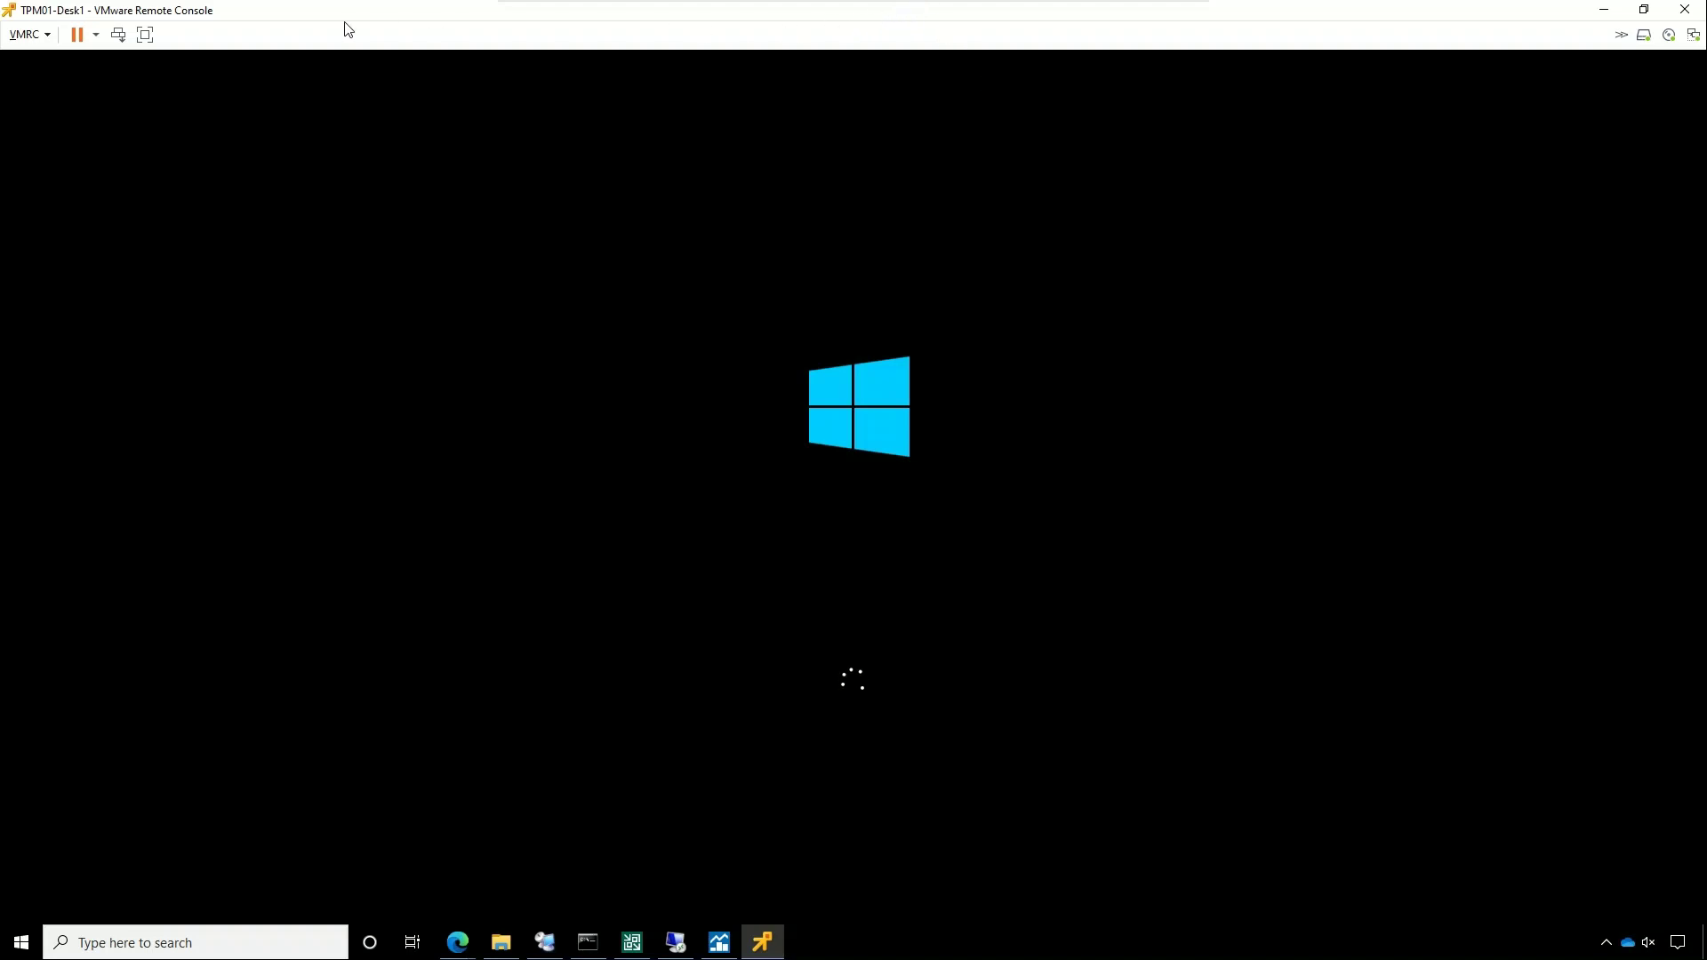
Step: Sign in to TPM01-Desk1 as Other user with a domain account and password, then switch to RDCMan
{"action": "left_click", "coordinate": [42, 37]}
{"action": "mouse_move", "coordinate": [92, 78]}
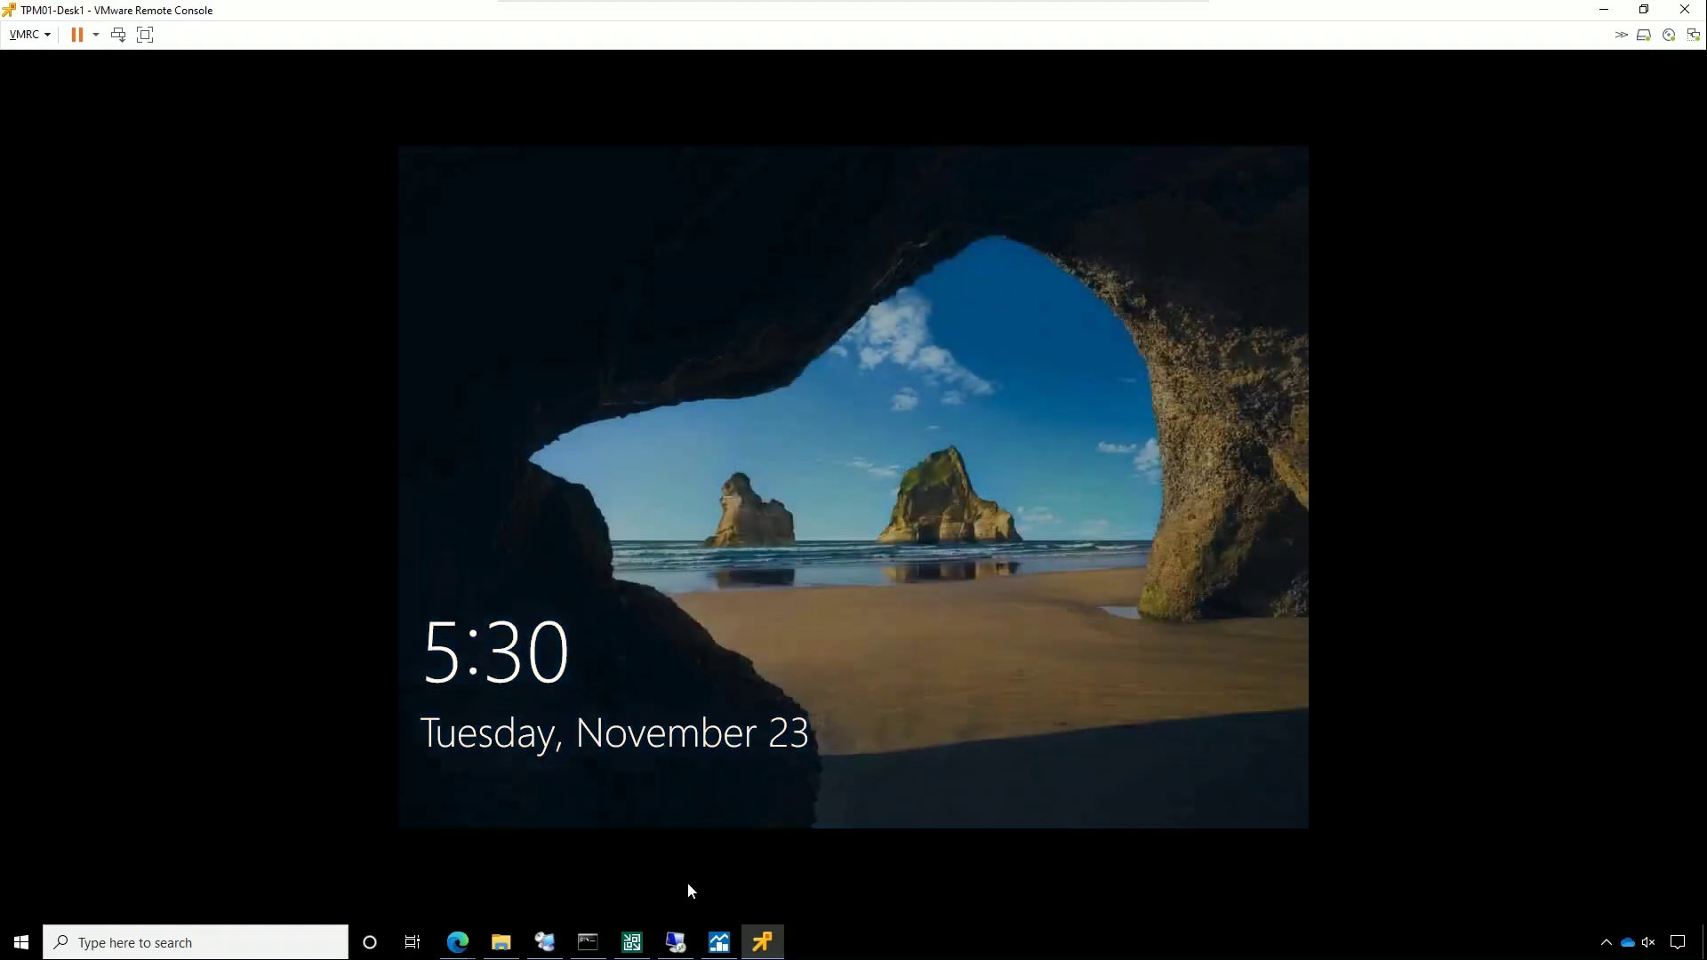
{"action": "left_click", "coordinate": [1236, 724]}
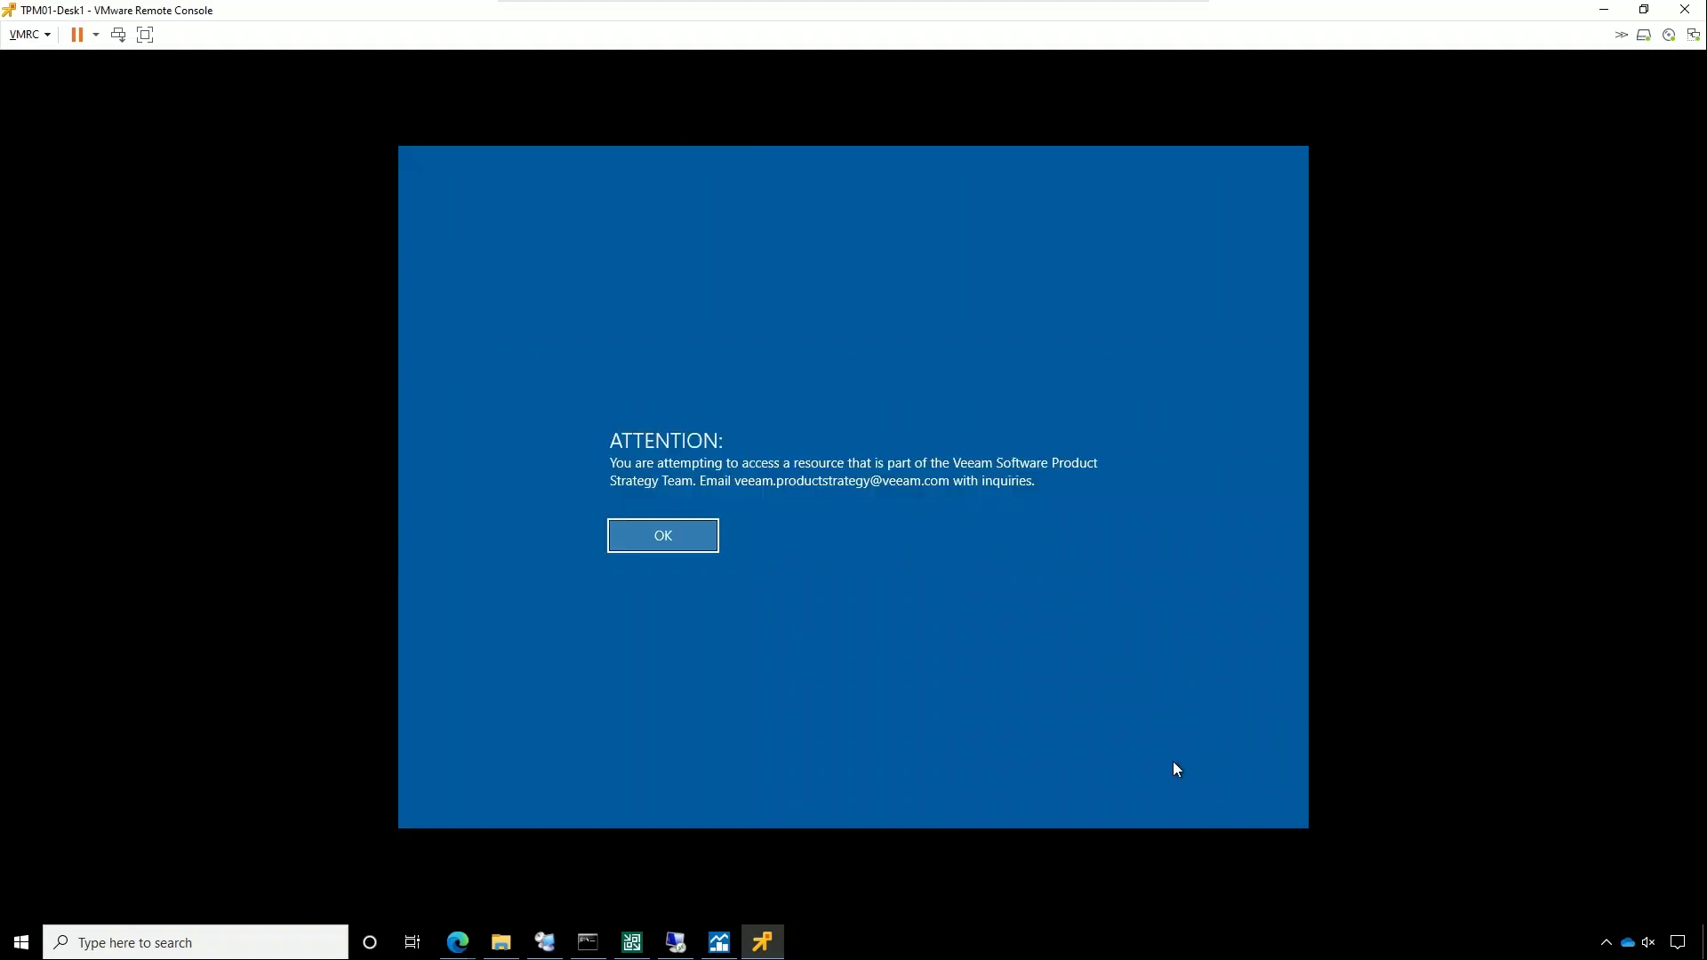
{"action": "key", "text": "Return"}
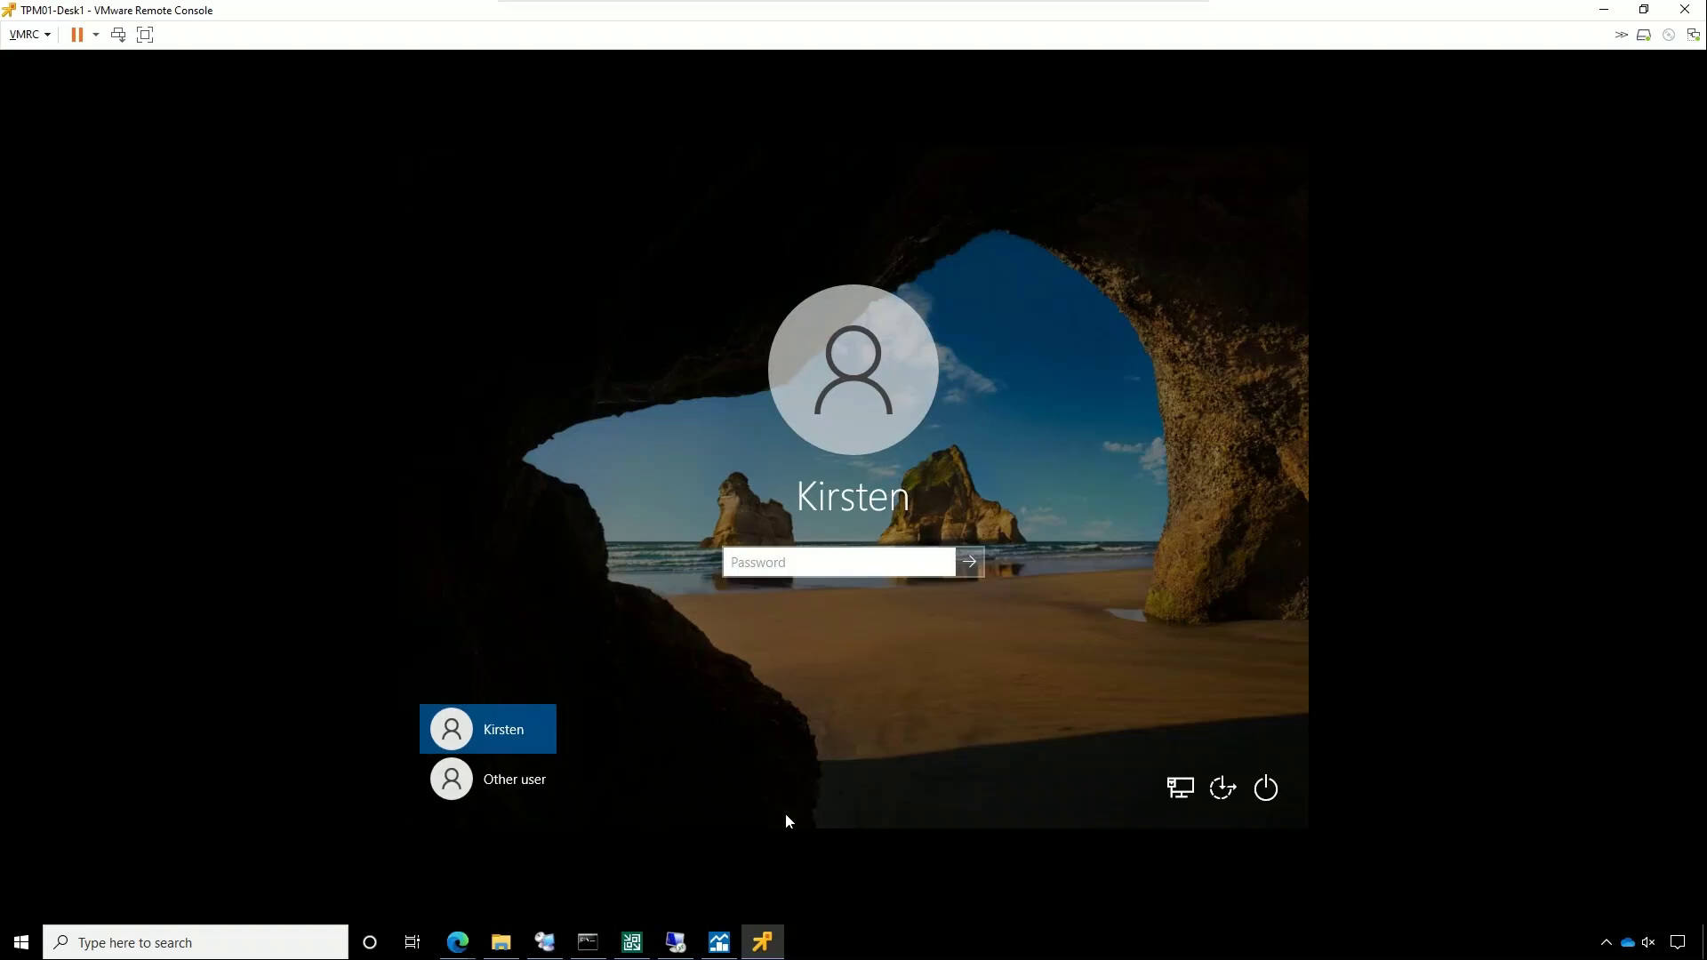
{"action": "left_click", "coordinate": [433, 769]}
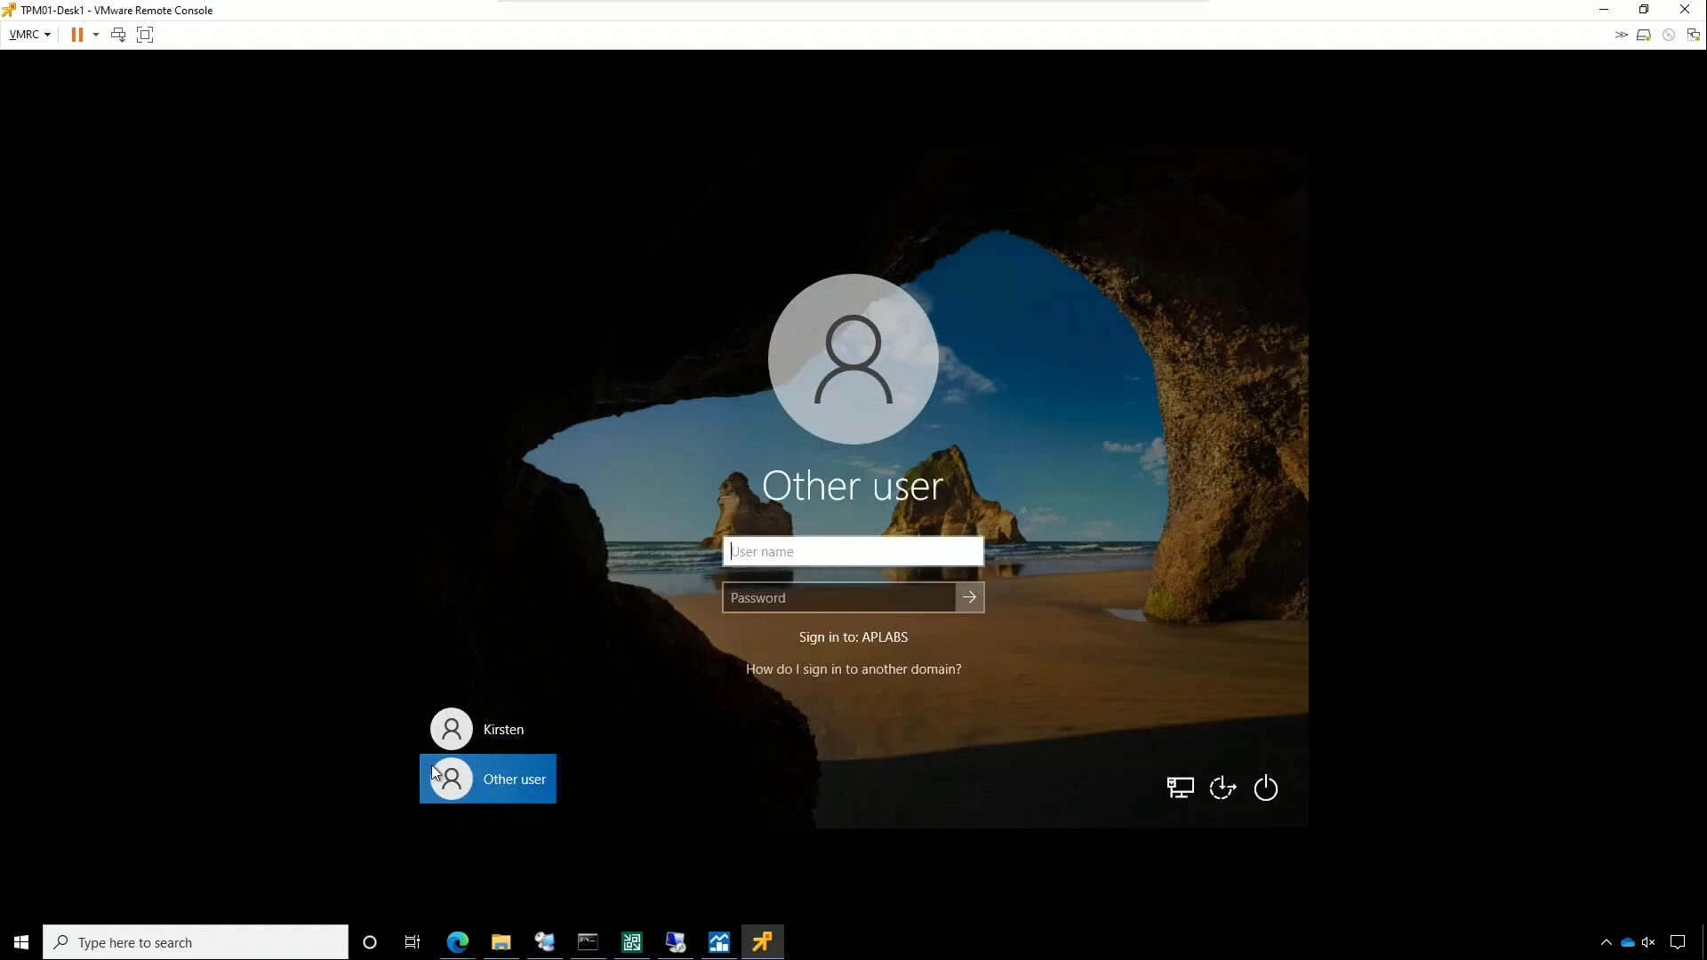
{"action": "type", "text": "rickvanover"}
{"action": "key", "text": "Tab"}
{"action": "type", "text": "•"}
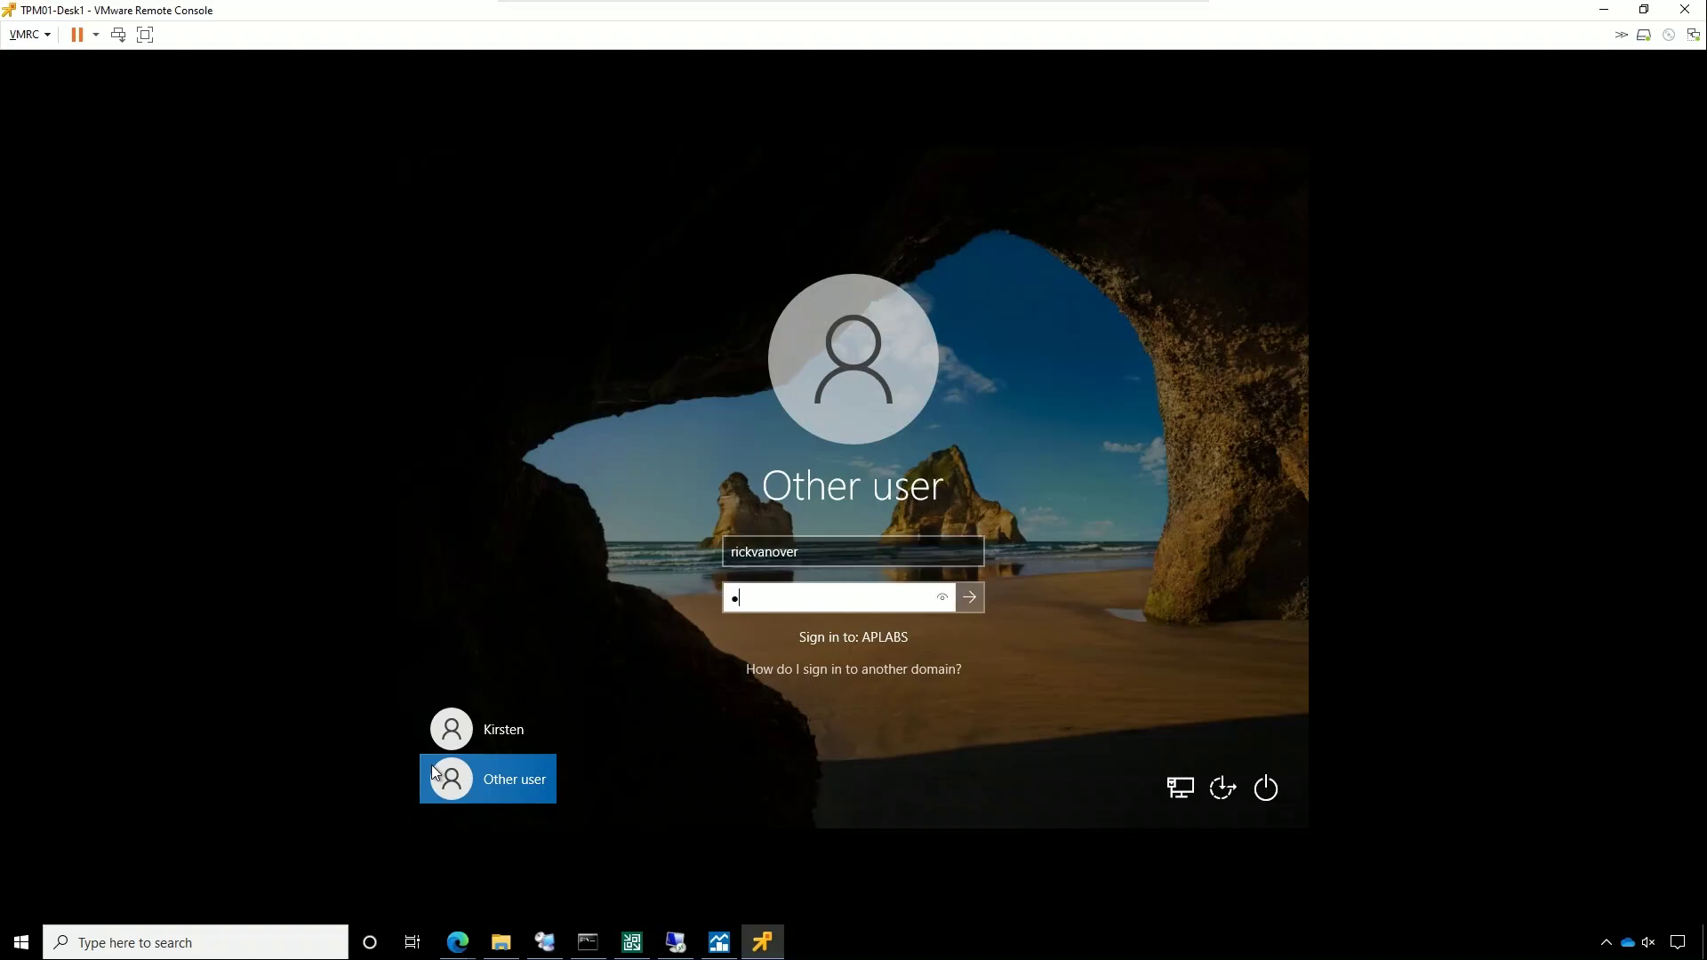
{"action": "type", "text": "•••••••••••"}
{"action": "key", "text": "Return"}
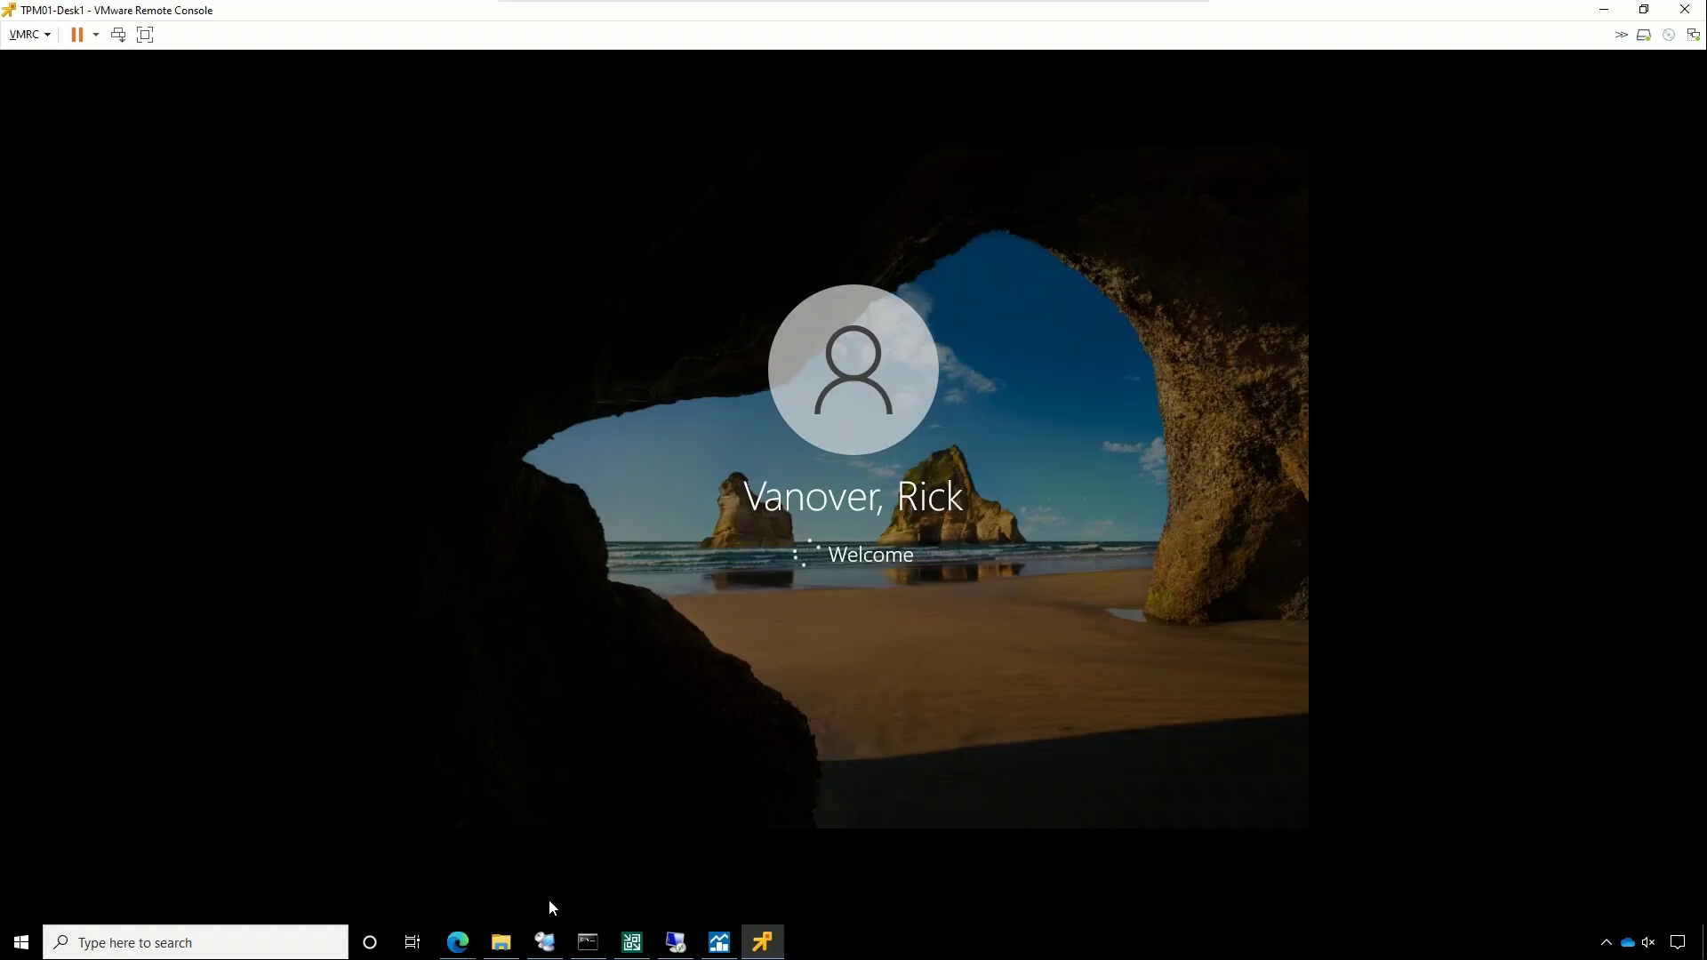
{"action": "left_click", "coordinate": [544, 942]}
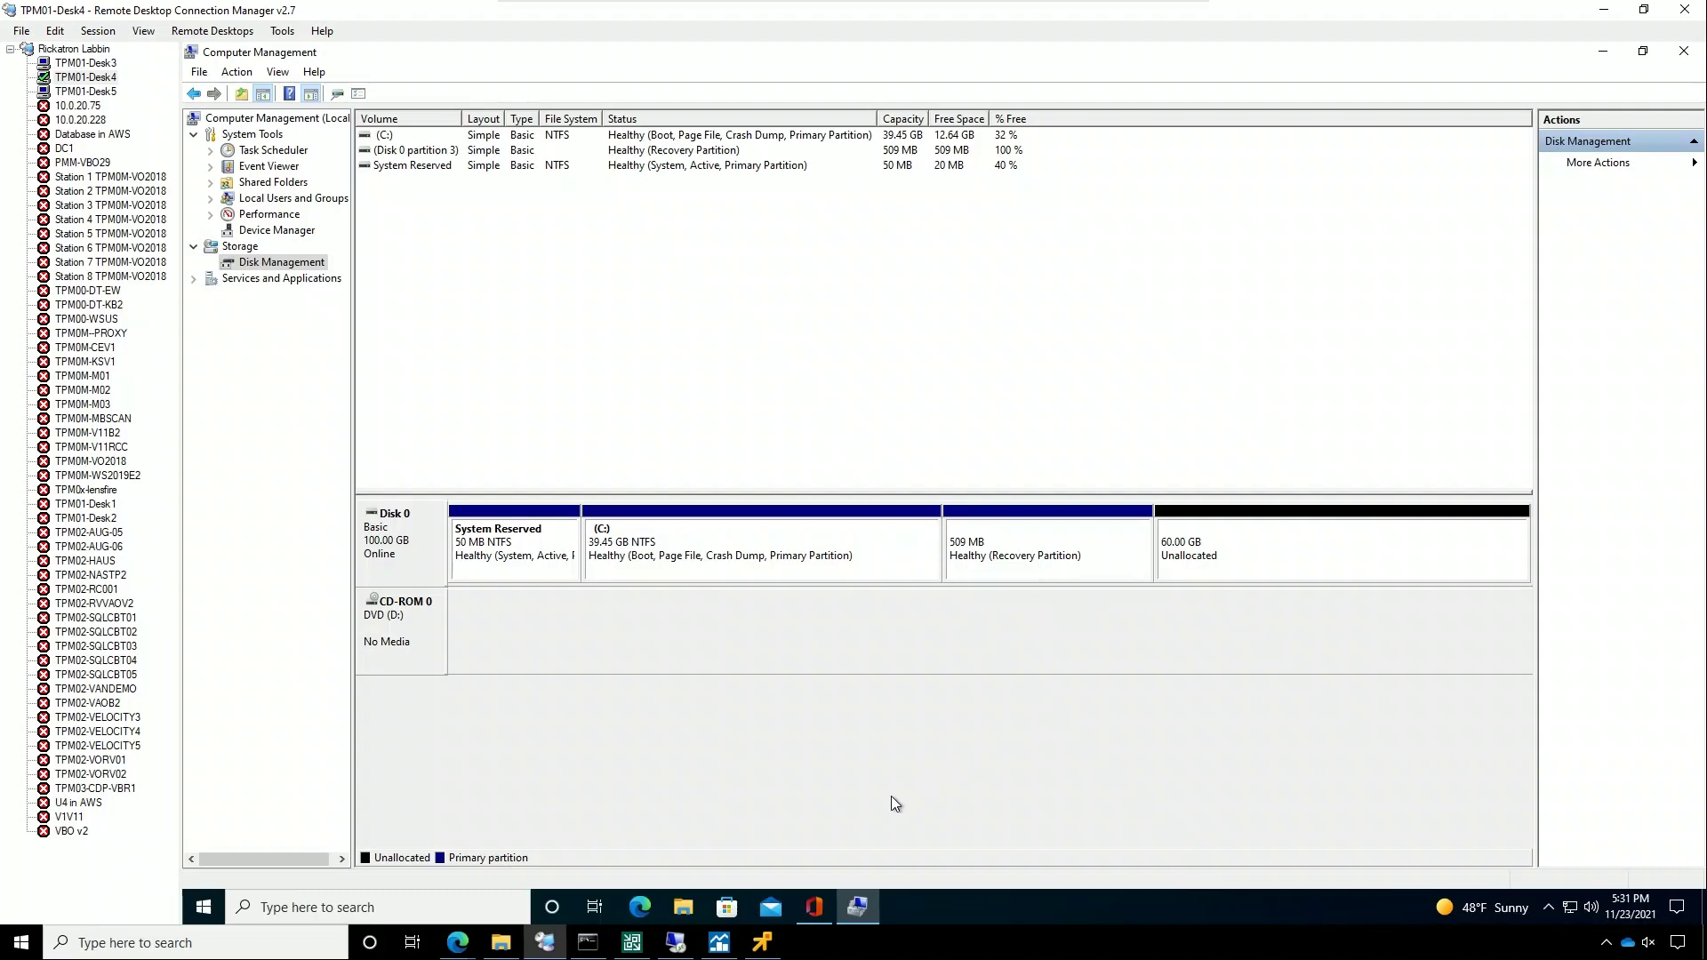
Step: Return from Desk4's Disk Management to TPM01-Desk1 in VMware Remote Console
{"action": "left_click", "coordinate": [760, 944]}
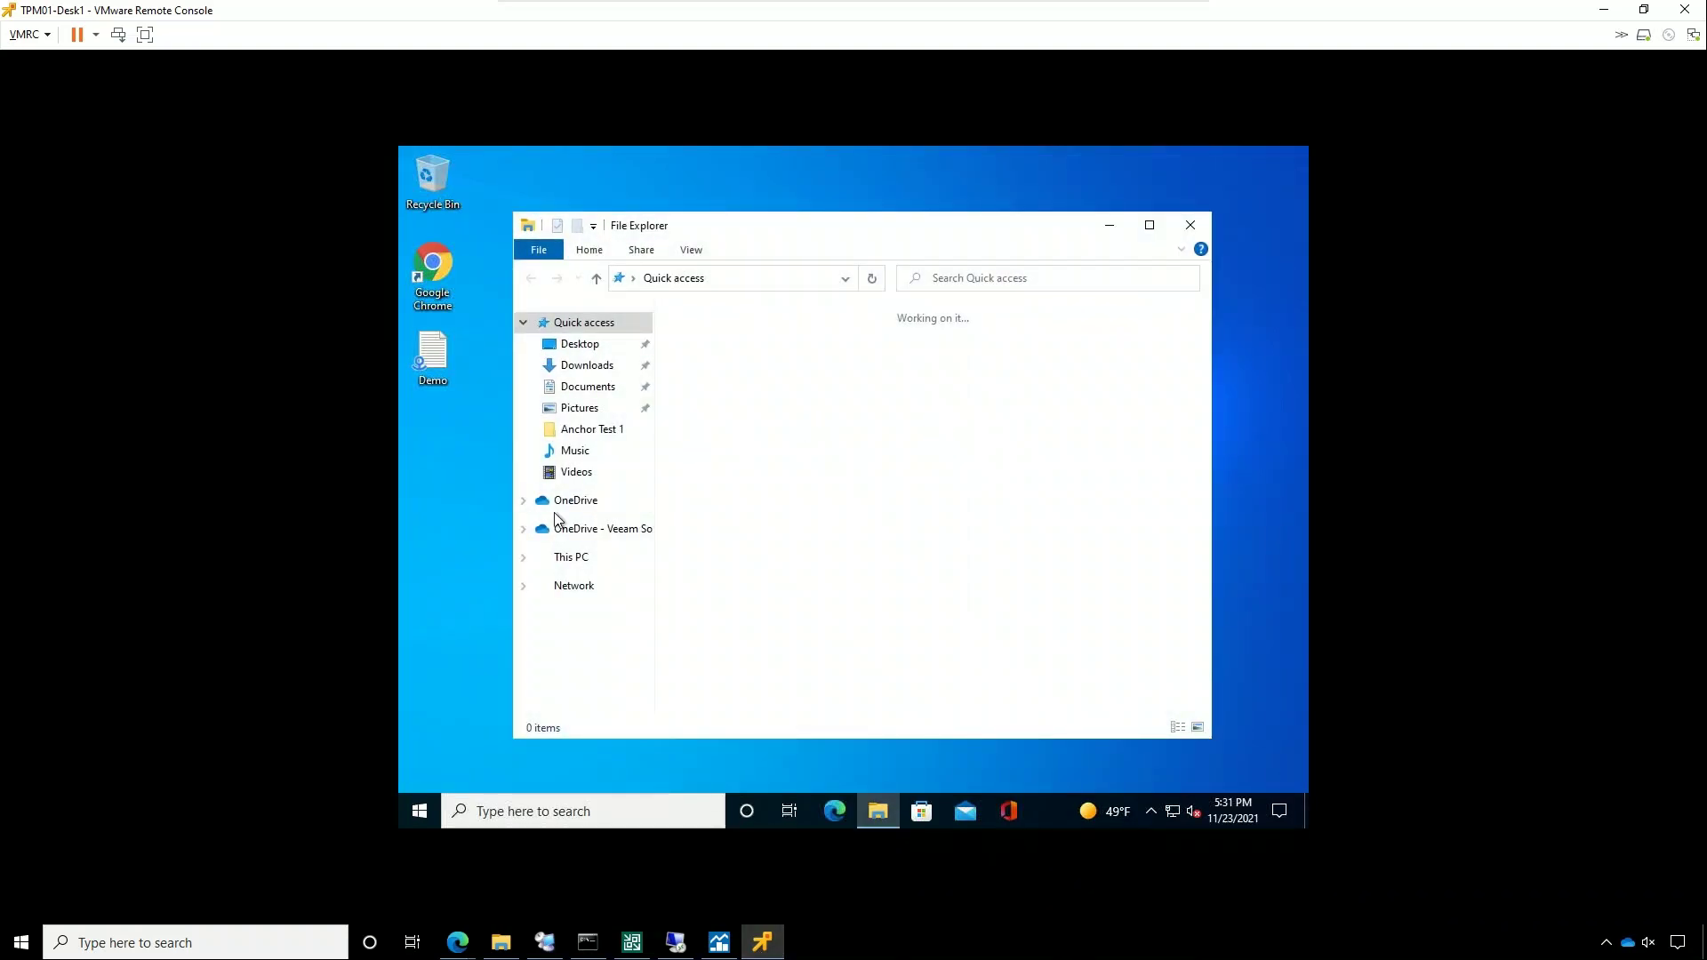
Step: Open Computer Management's Disk Management maximized, showing C: at 99.95 GB with no recovery partition
{"action": "left_click", "coordinate": [571, 558]}
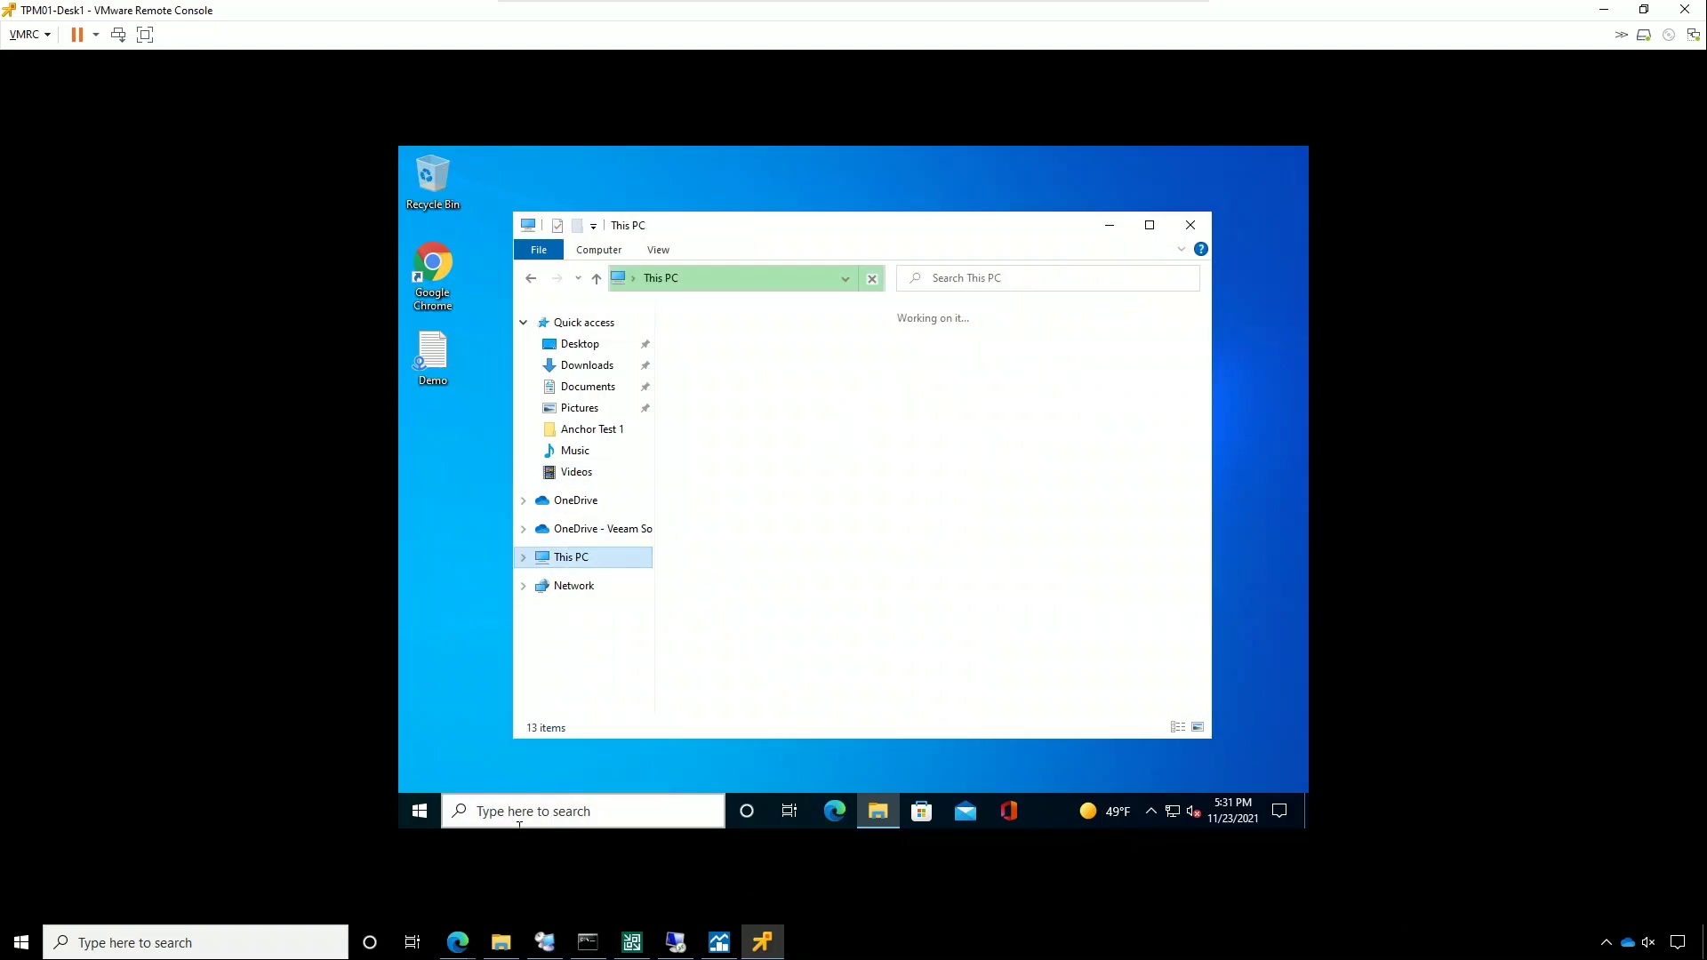
{"action": "right_click", "coordinate": [419, 811]}
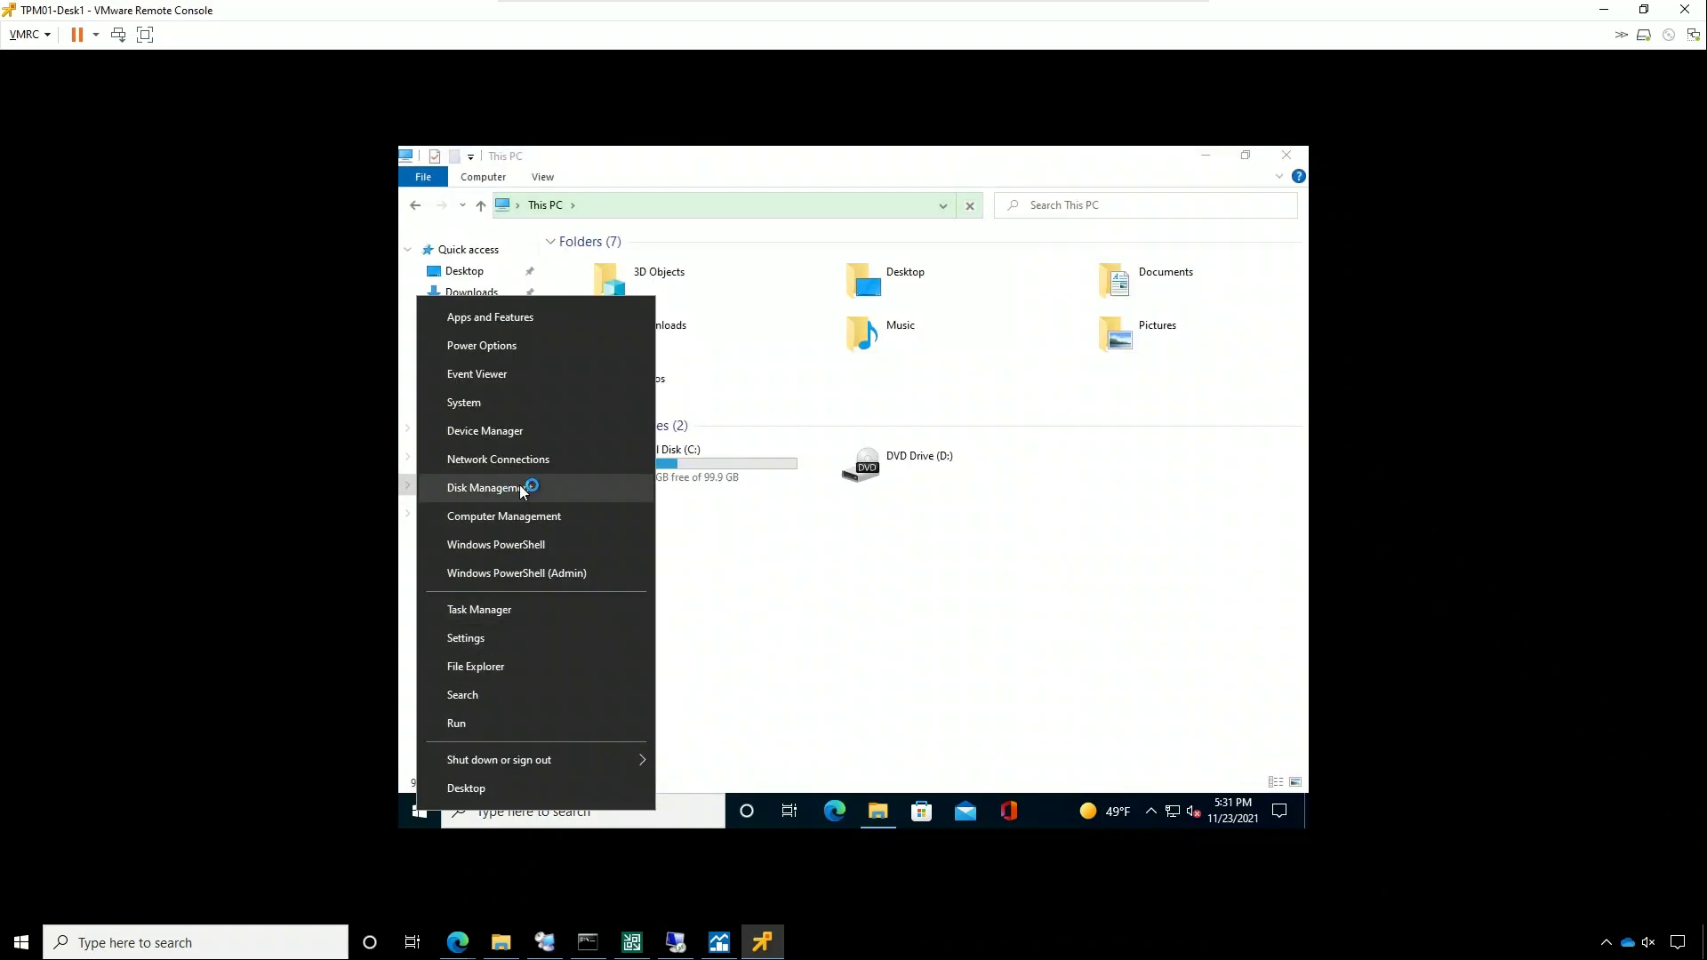
{"action": "left_click", "coordinate": [517, 513]}
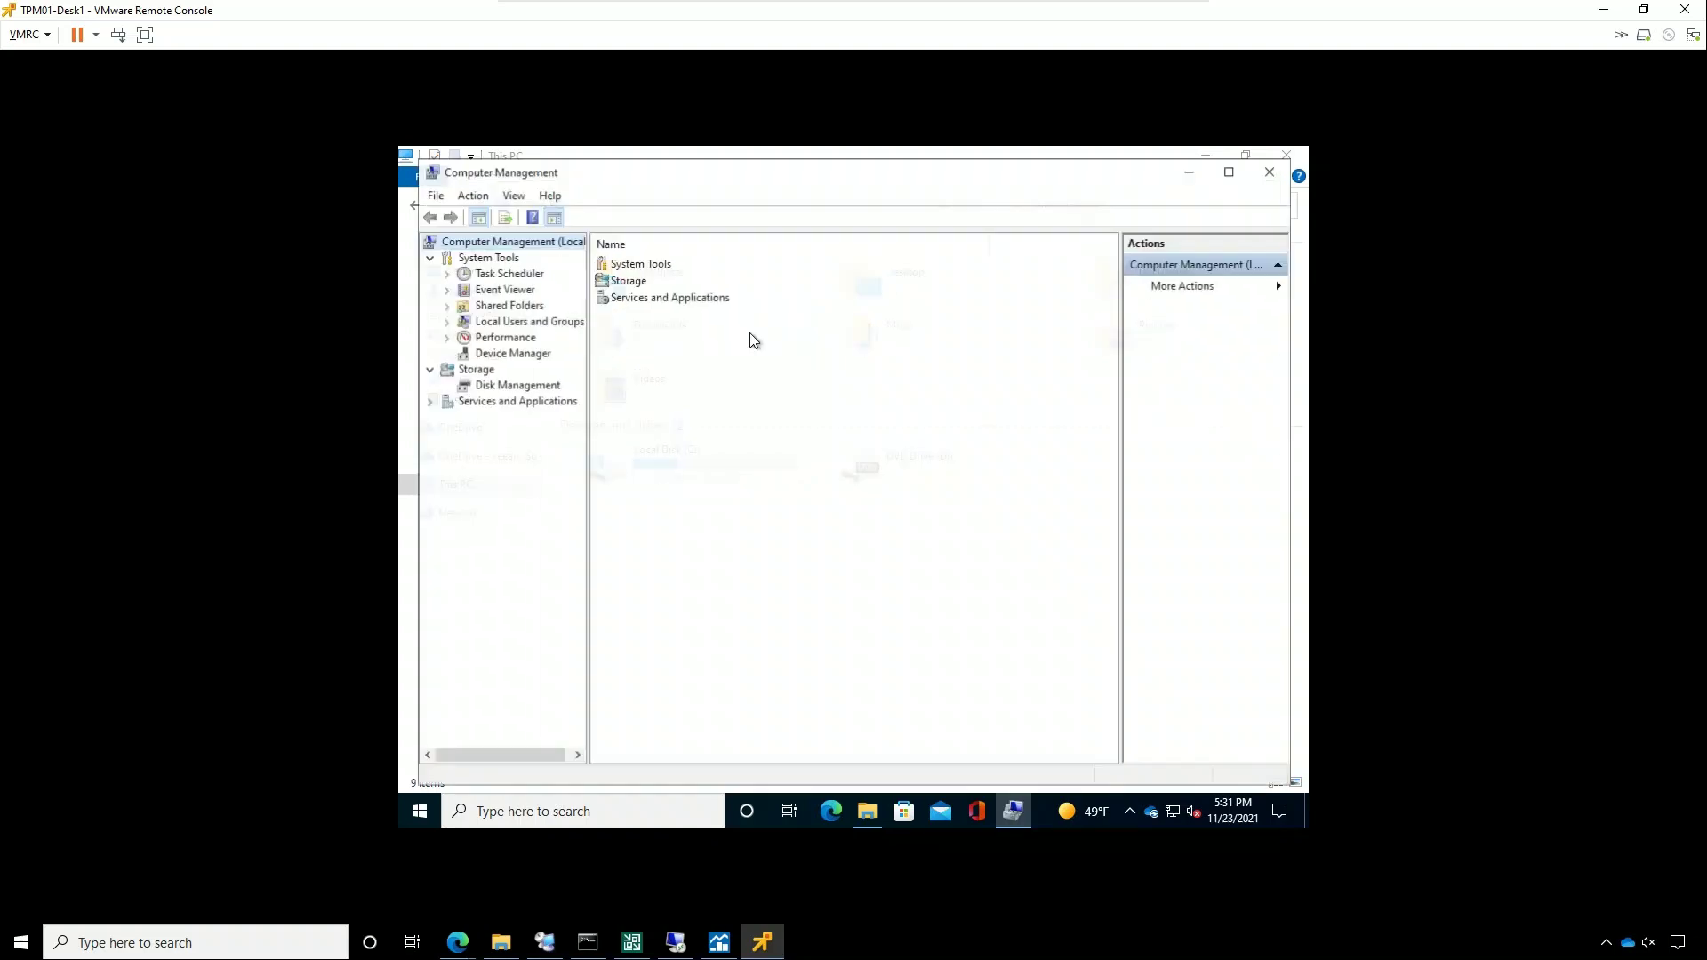
{"action": "left_click", "coordinate": [536, 386]}
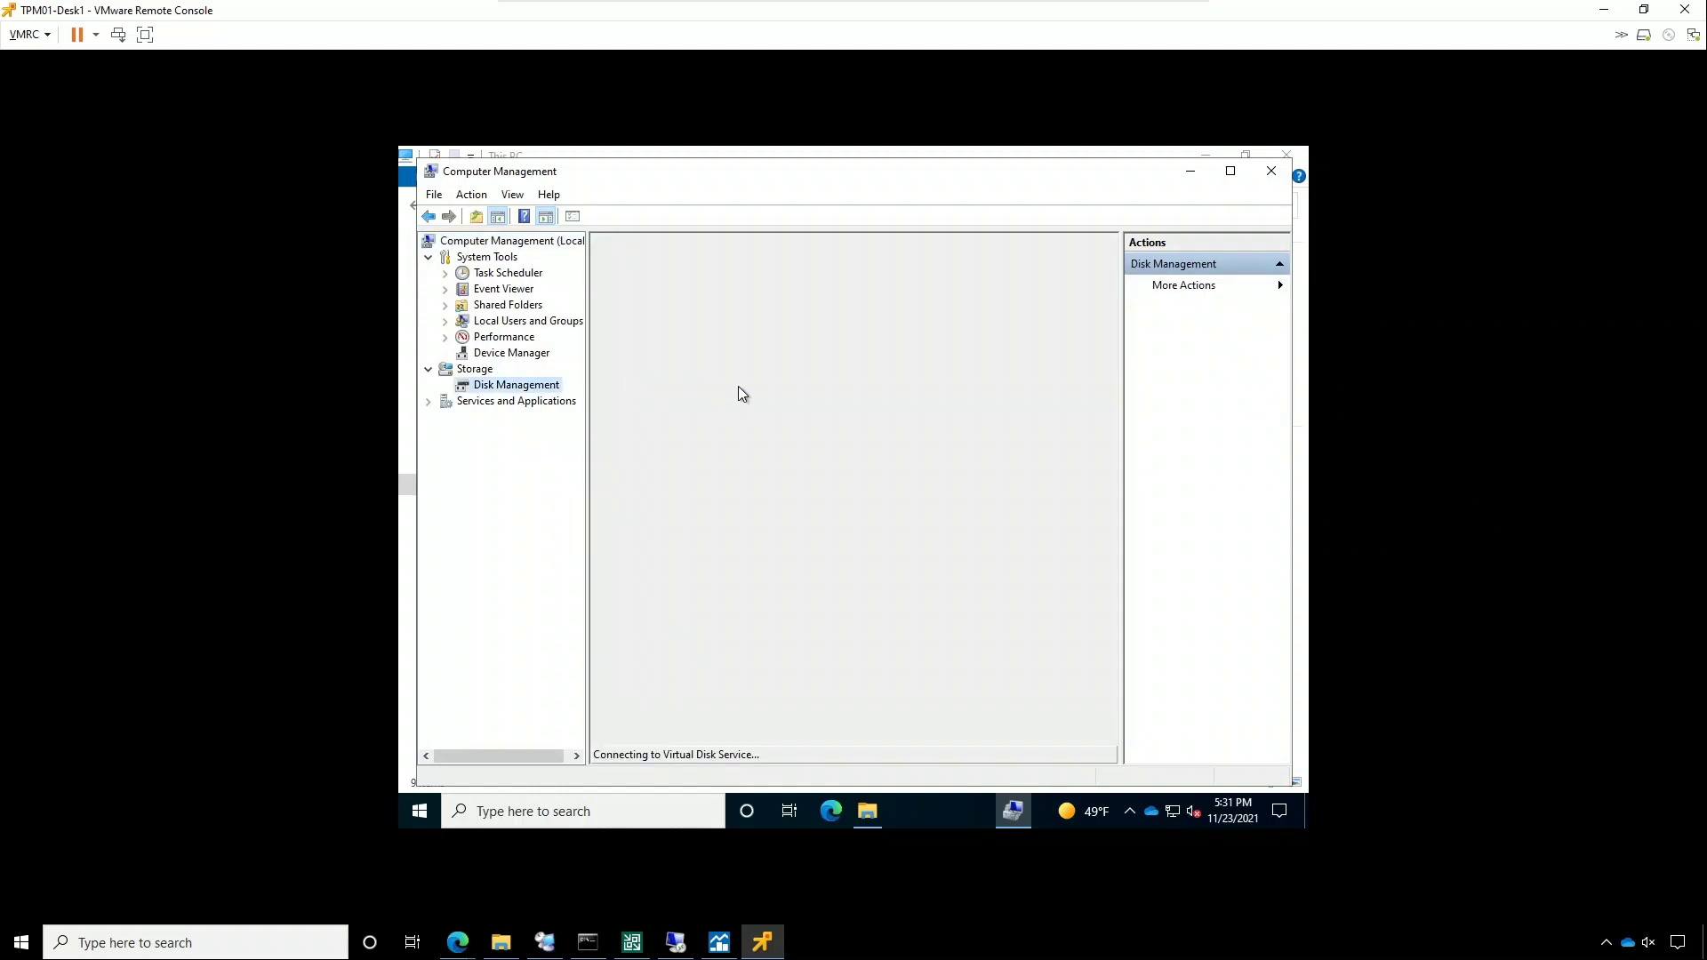
{"action": "left_click", "coordinate": [1230, 171]}
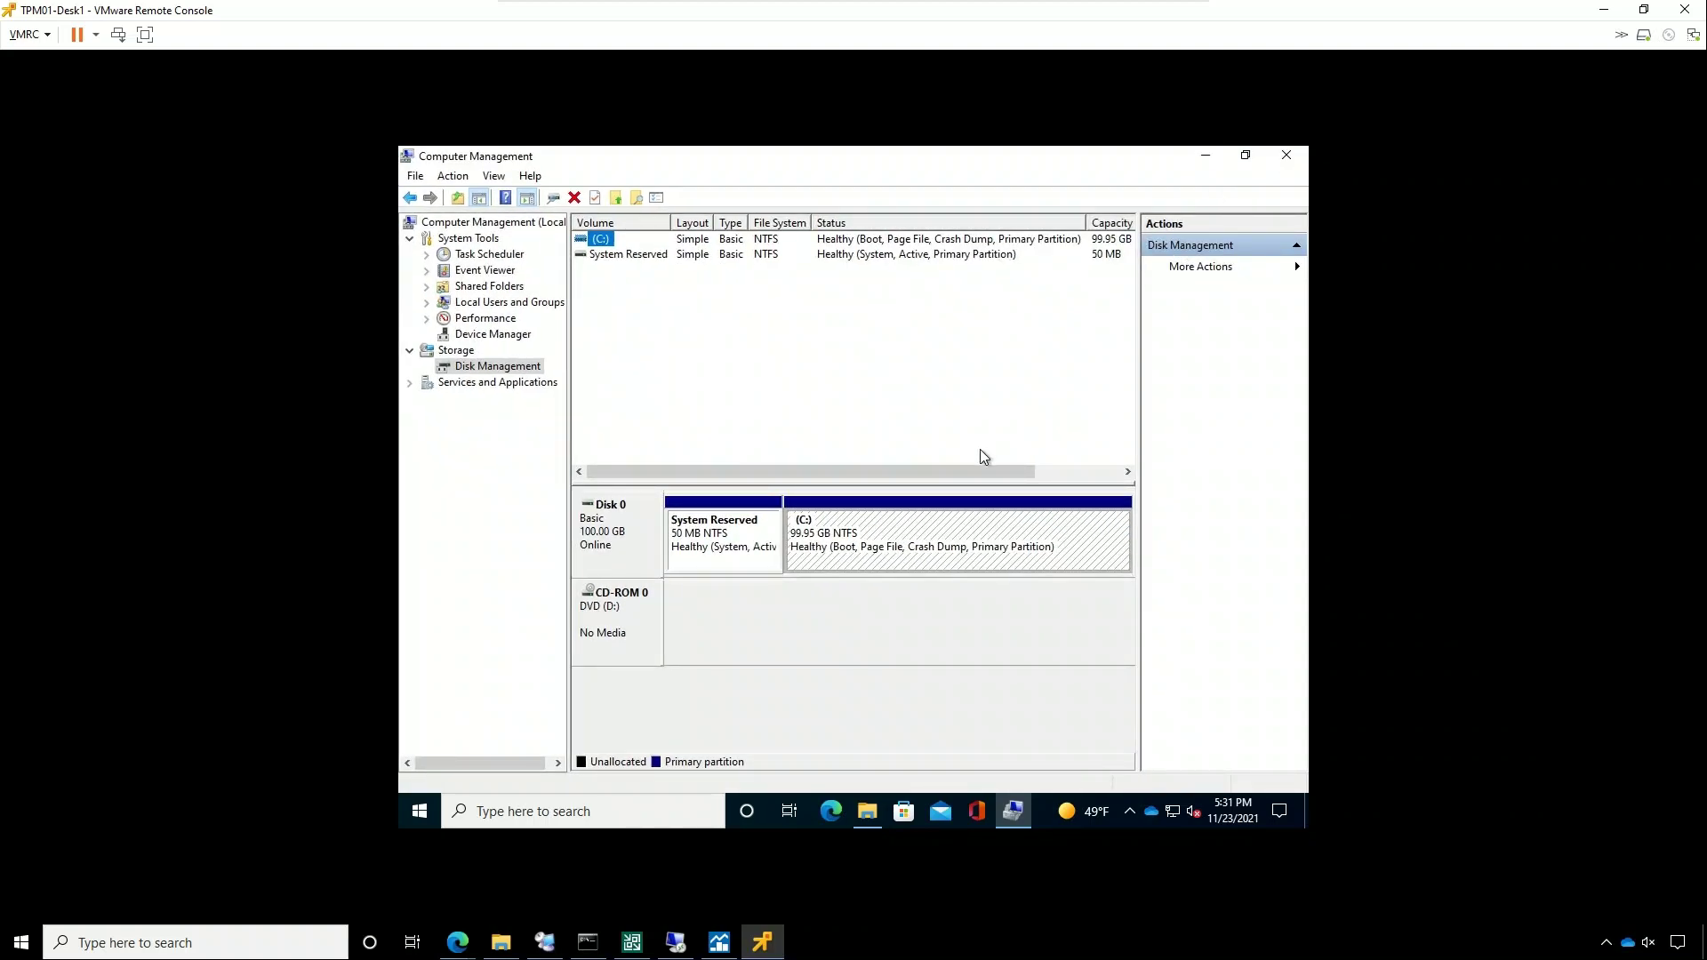